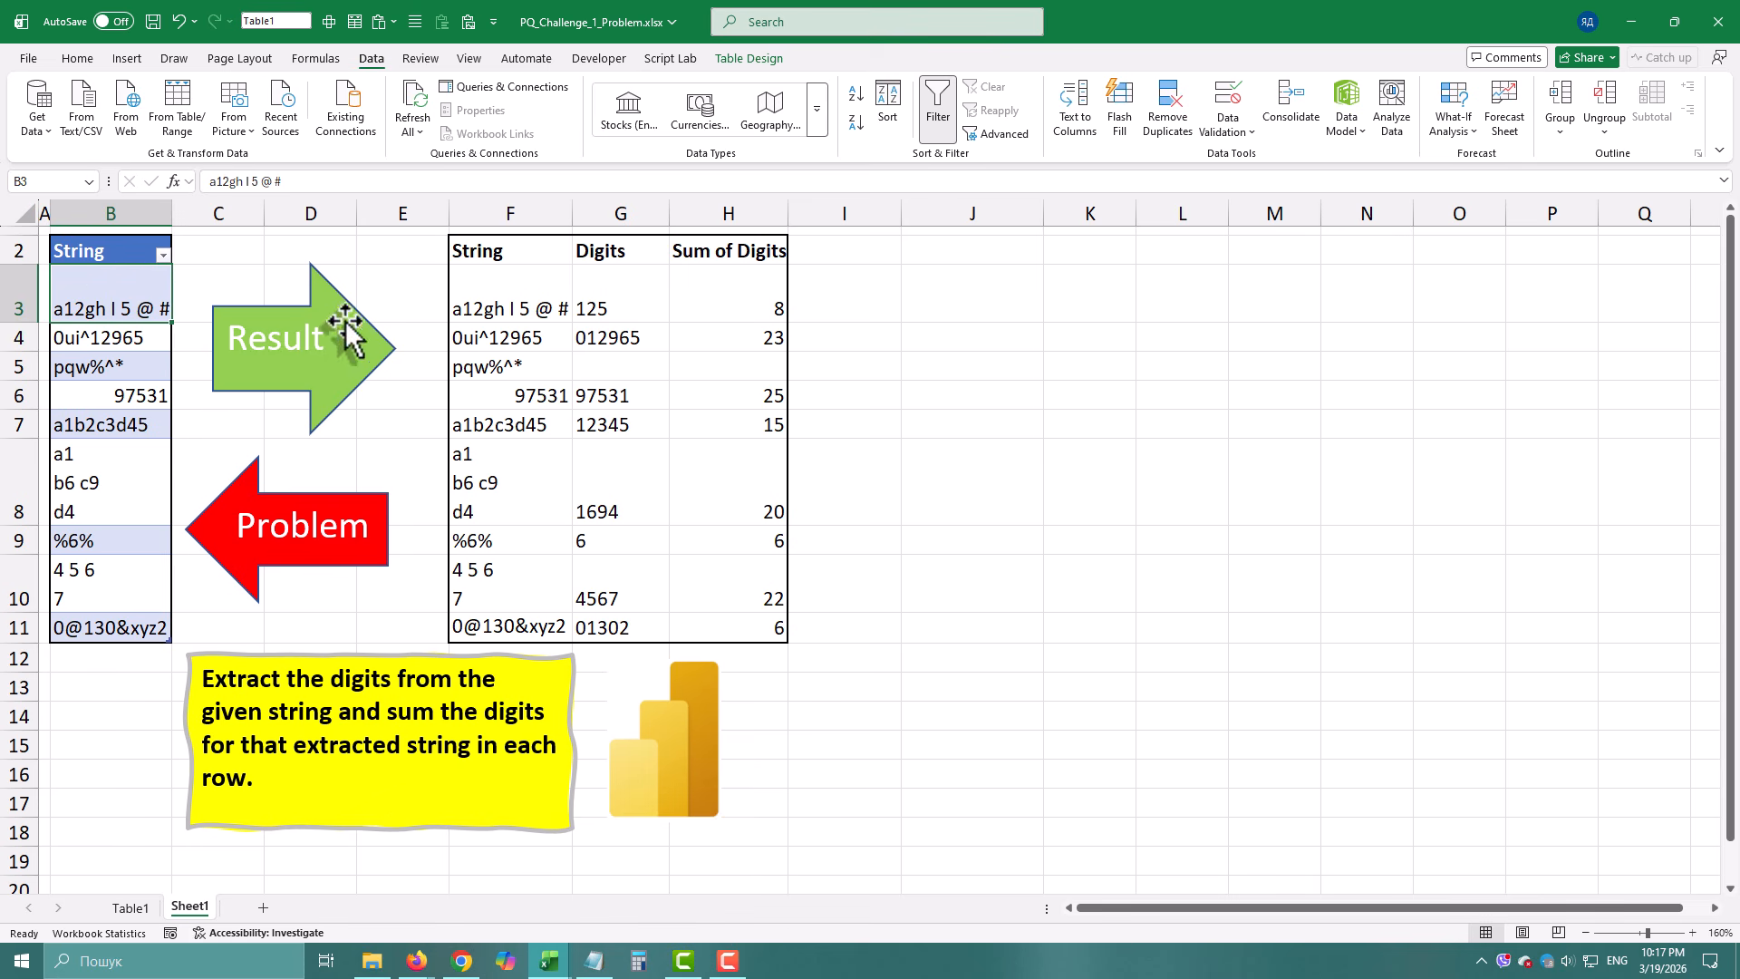
# - Load the String table from the worksheet into the Power Query Editor
pyautogui.click(493, 299)
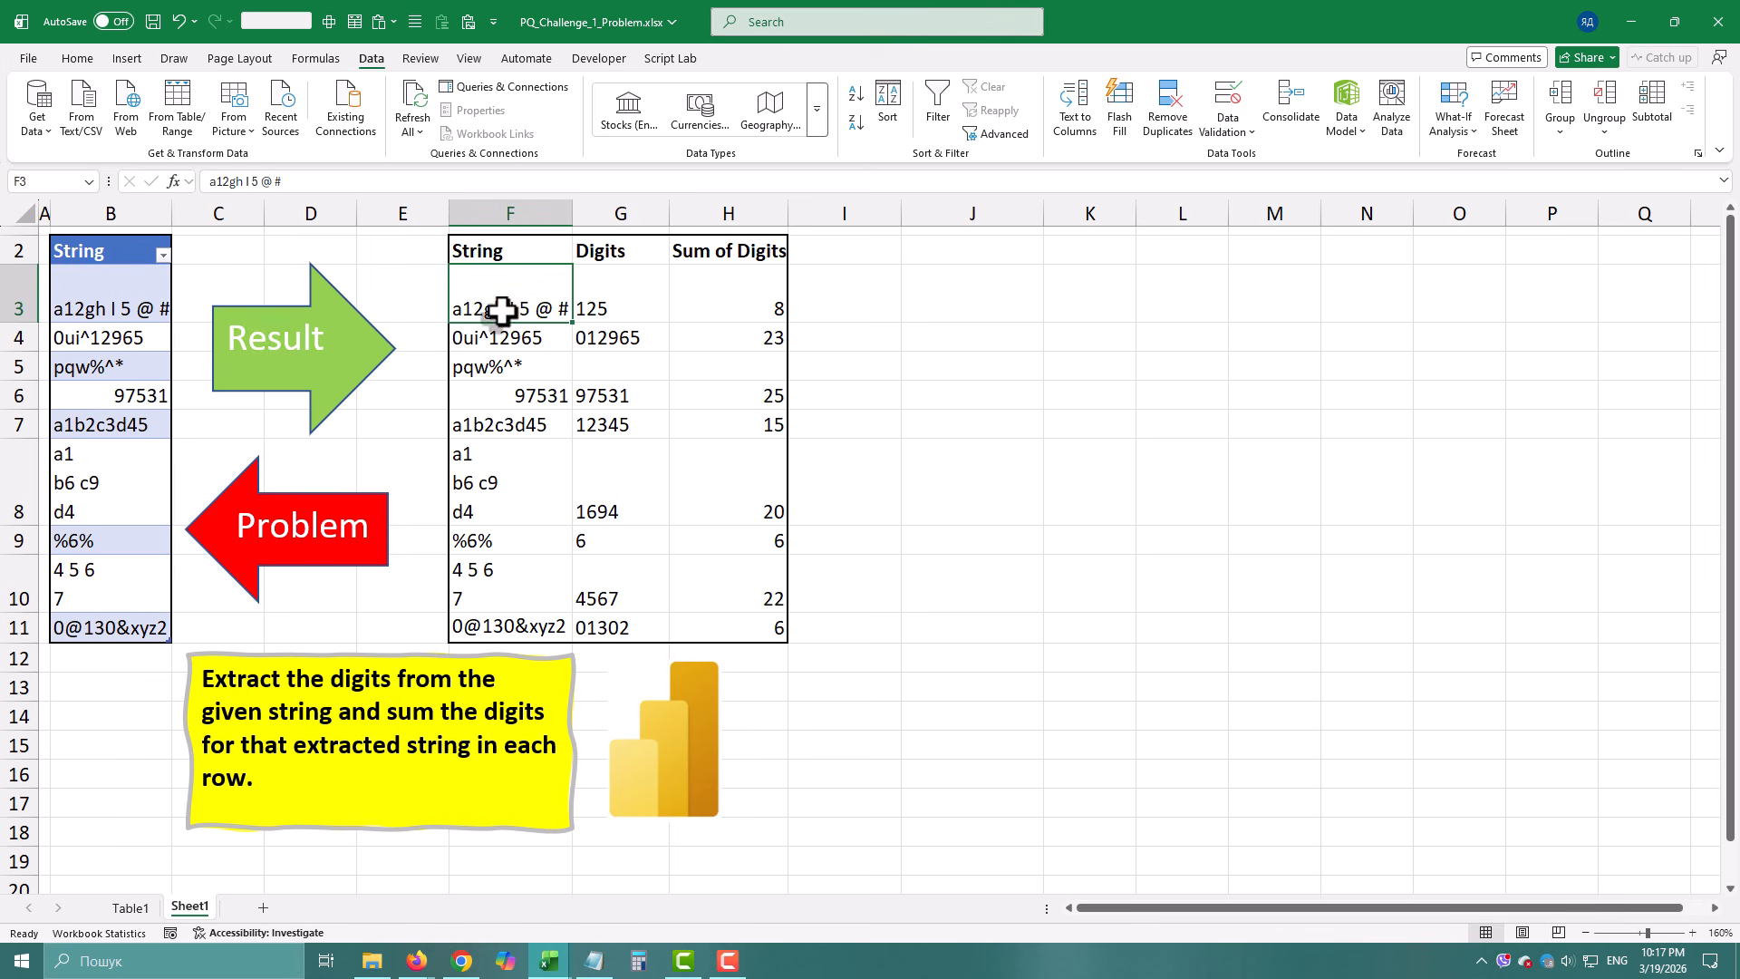
pyautogui.click(609, 304)
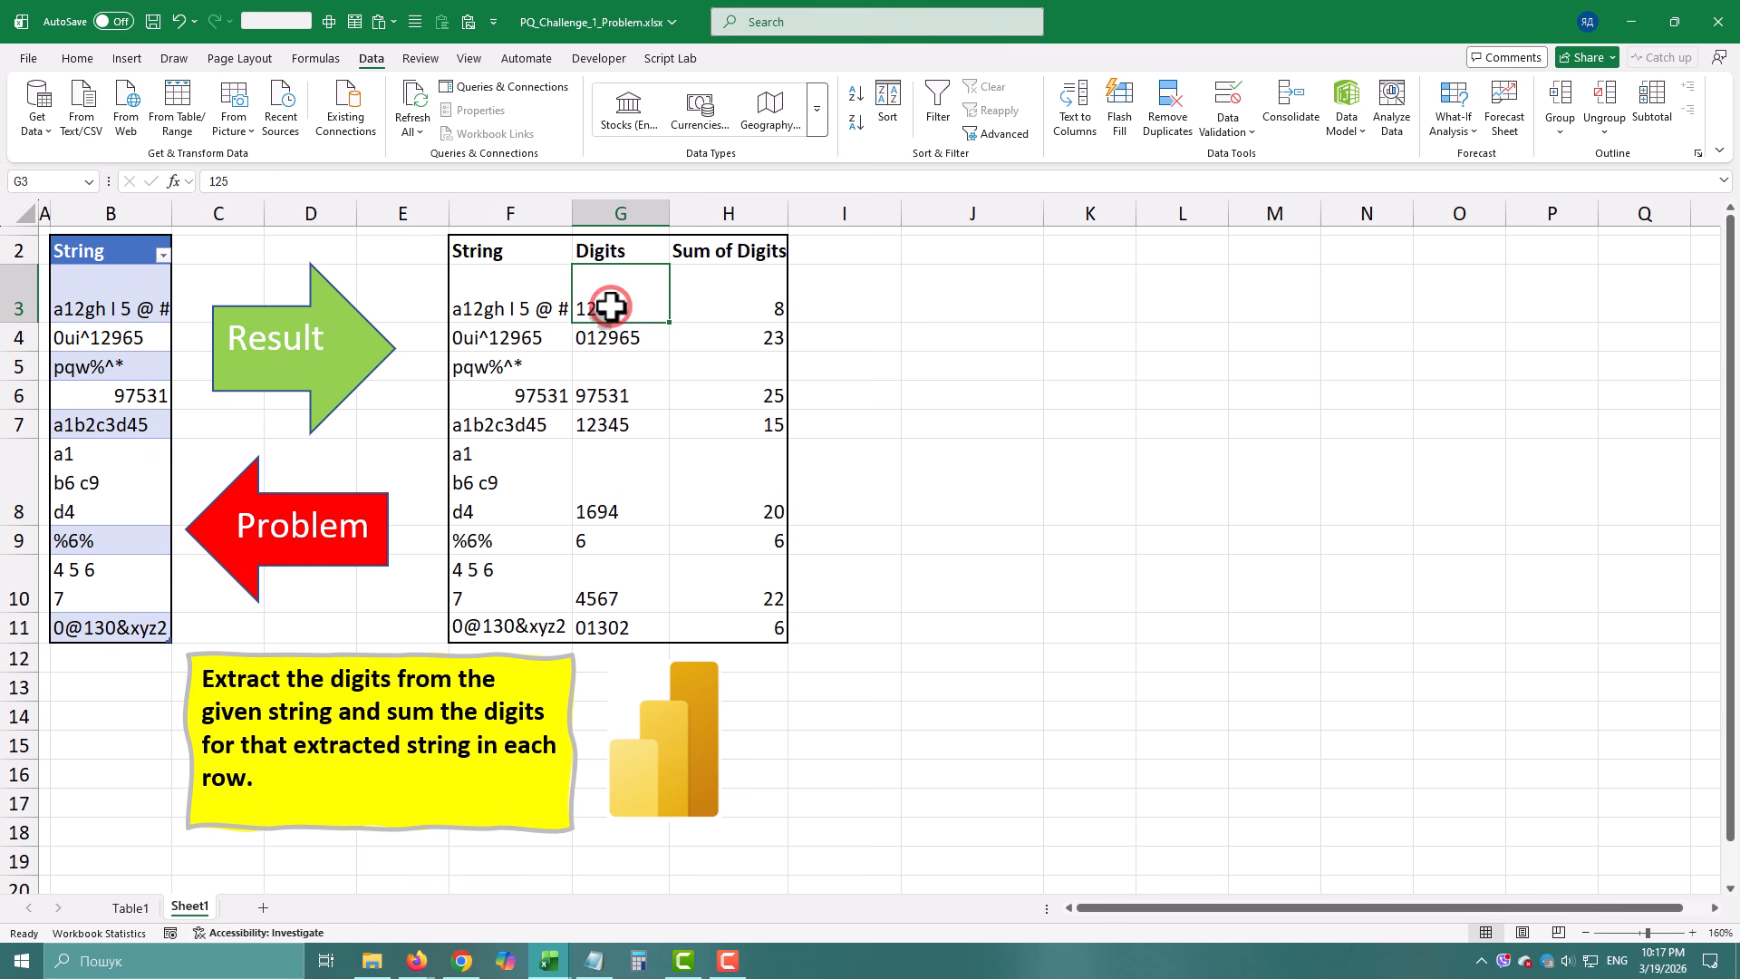
pyautogui.click(738, 299)
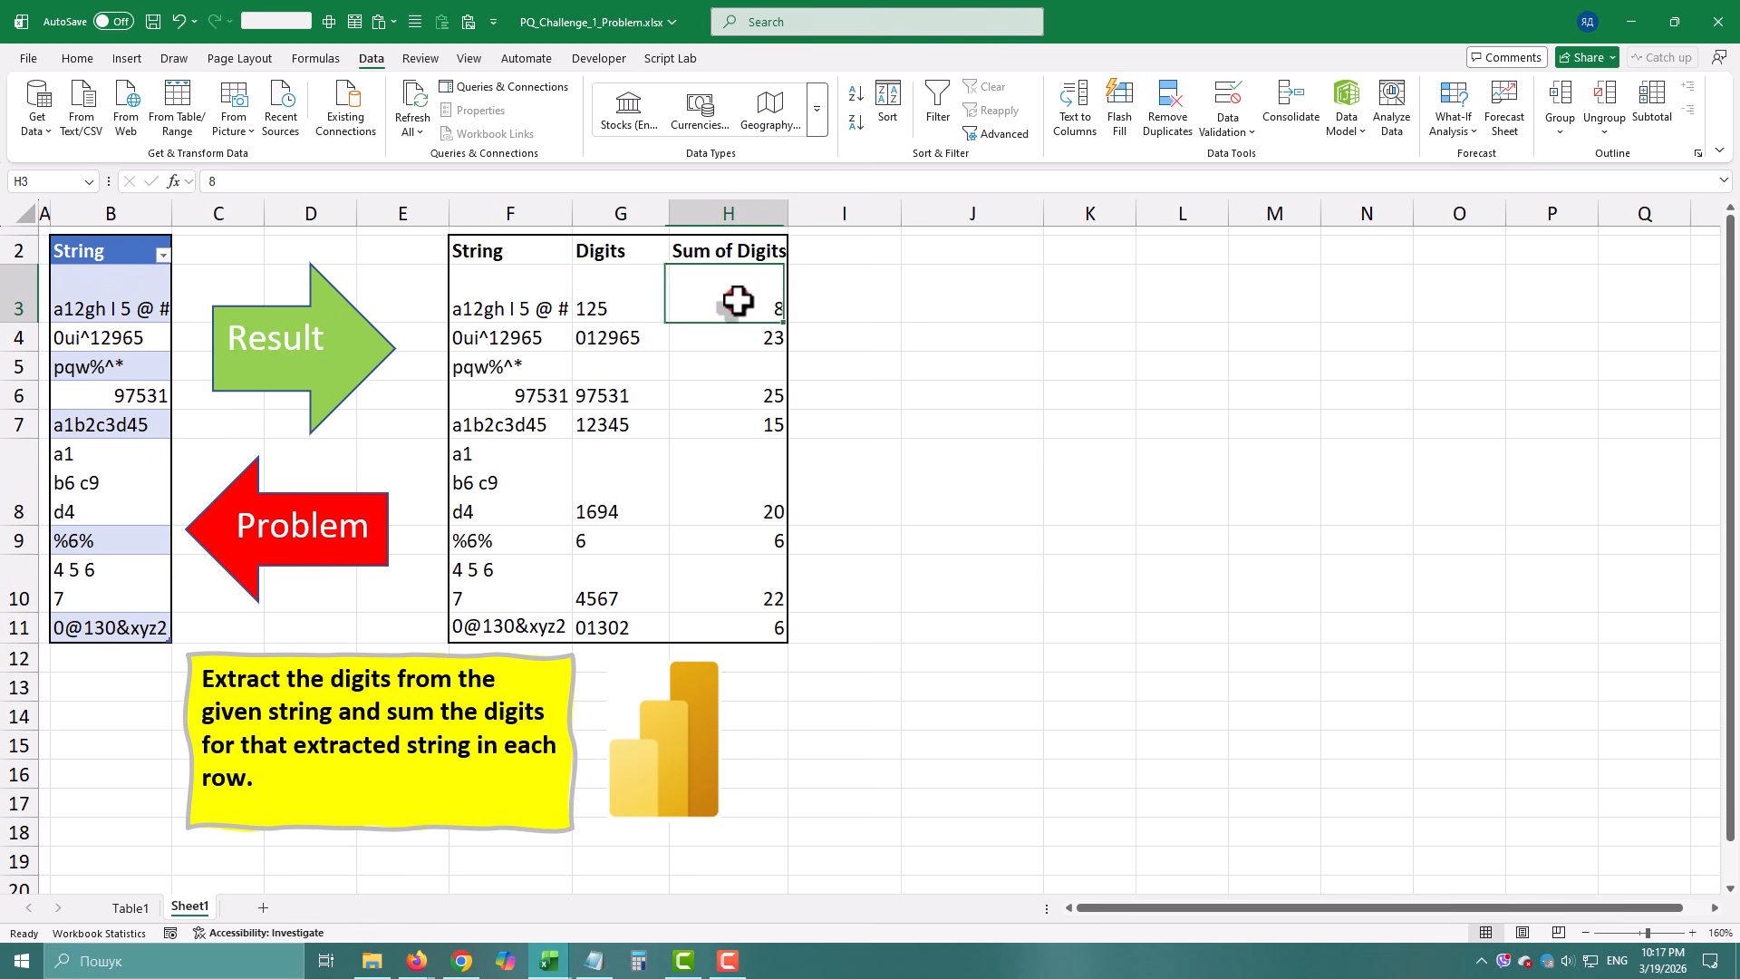
pyautogui.click(122, 295)
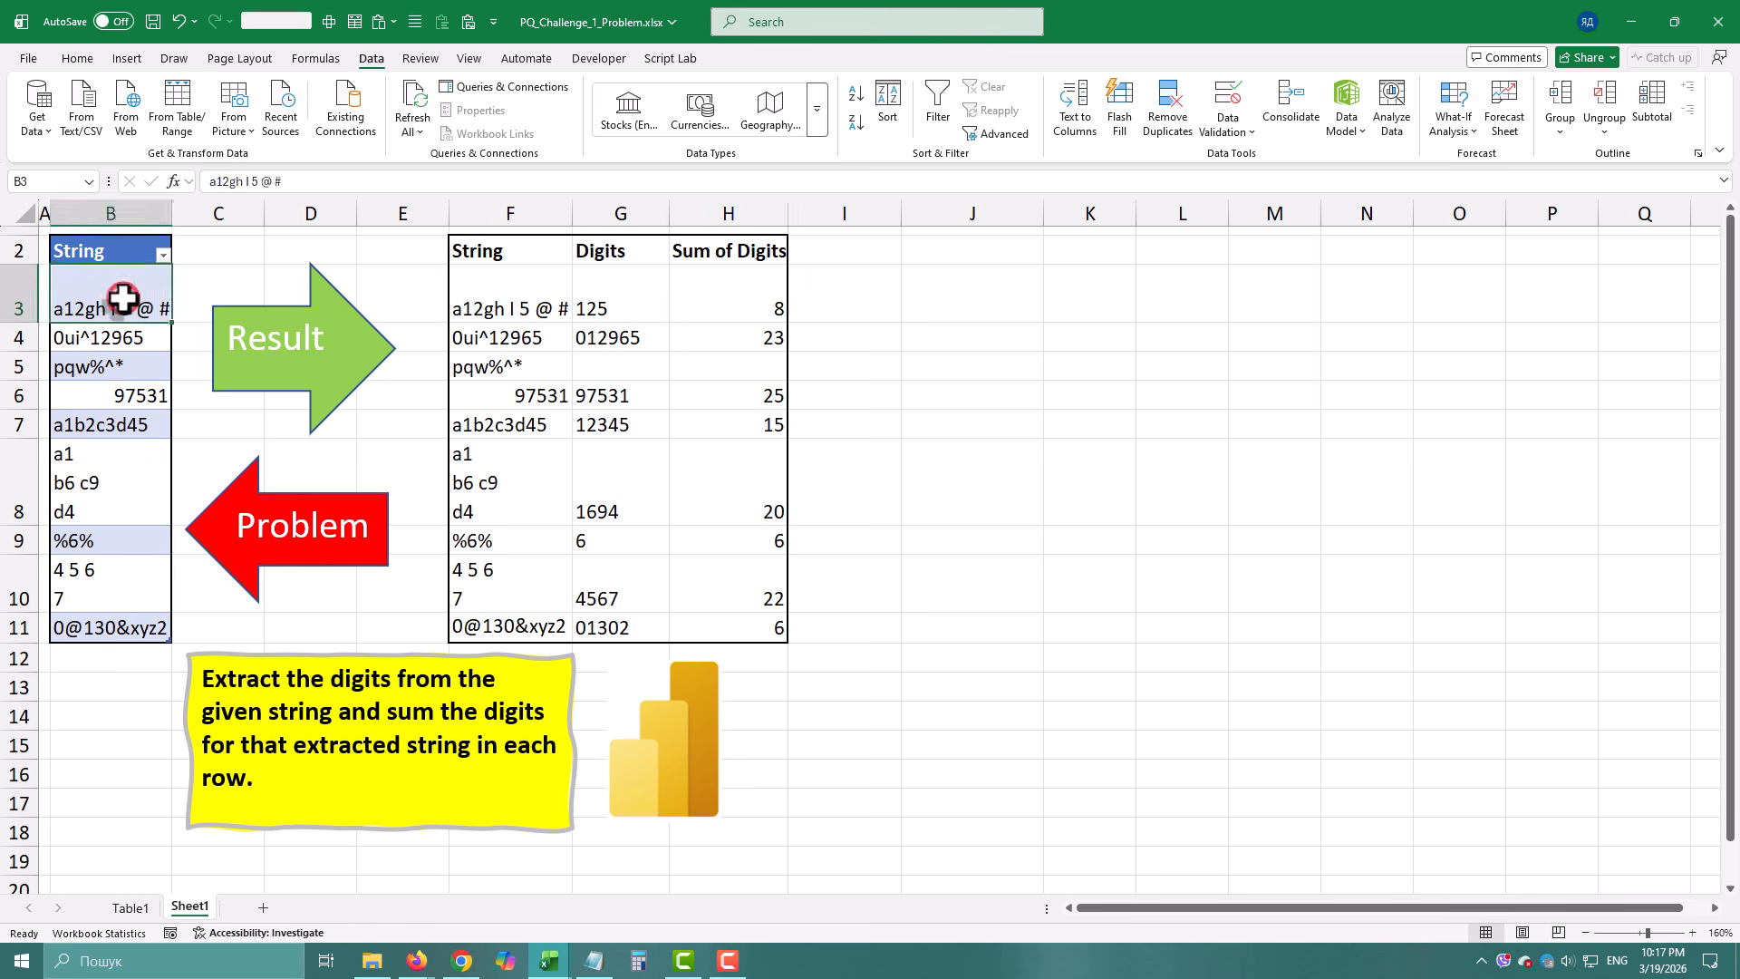
pyautogui.click(197, 100)
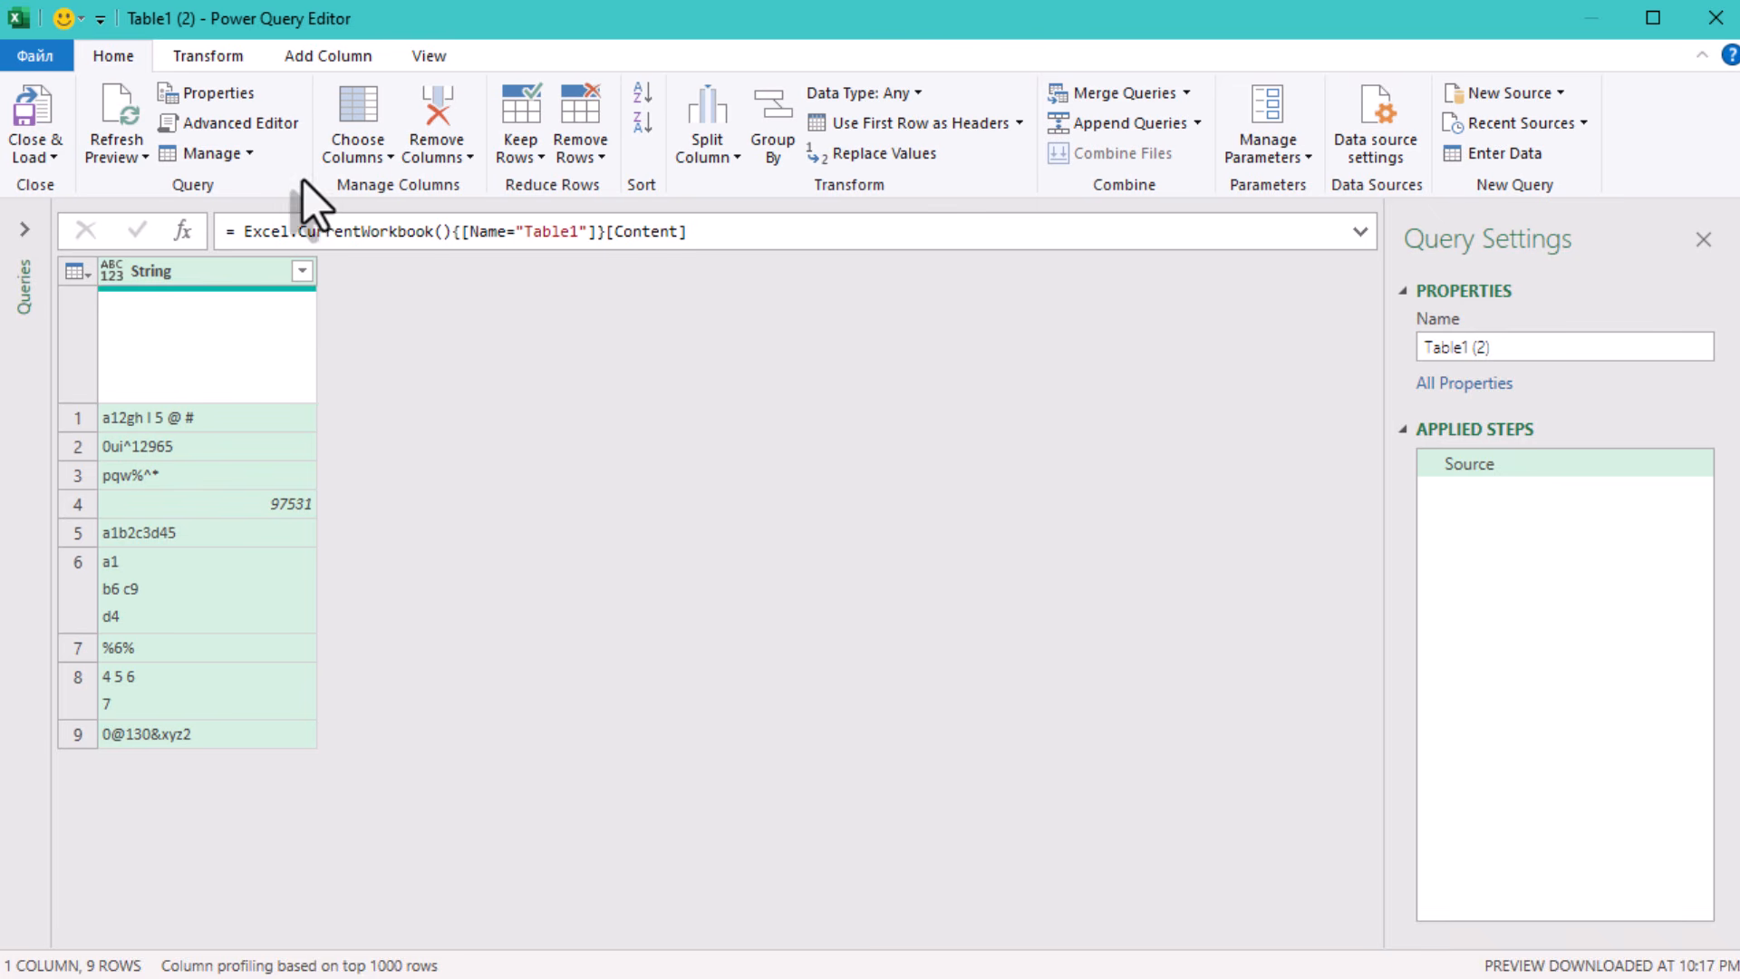
# - Start a new custom column named Digits
pyautogui.click(344, 67)
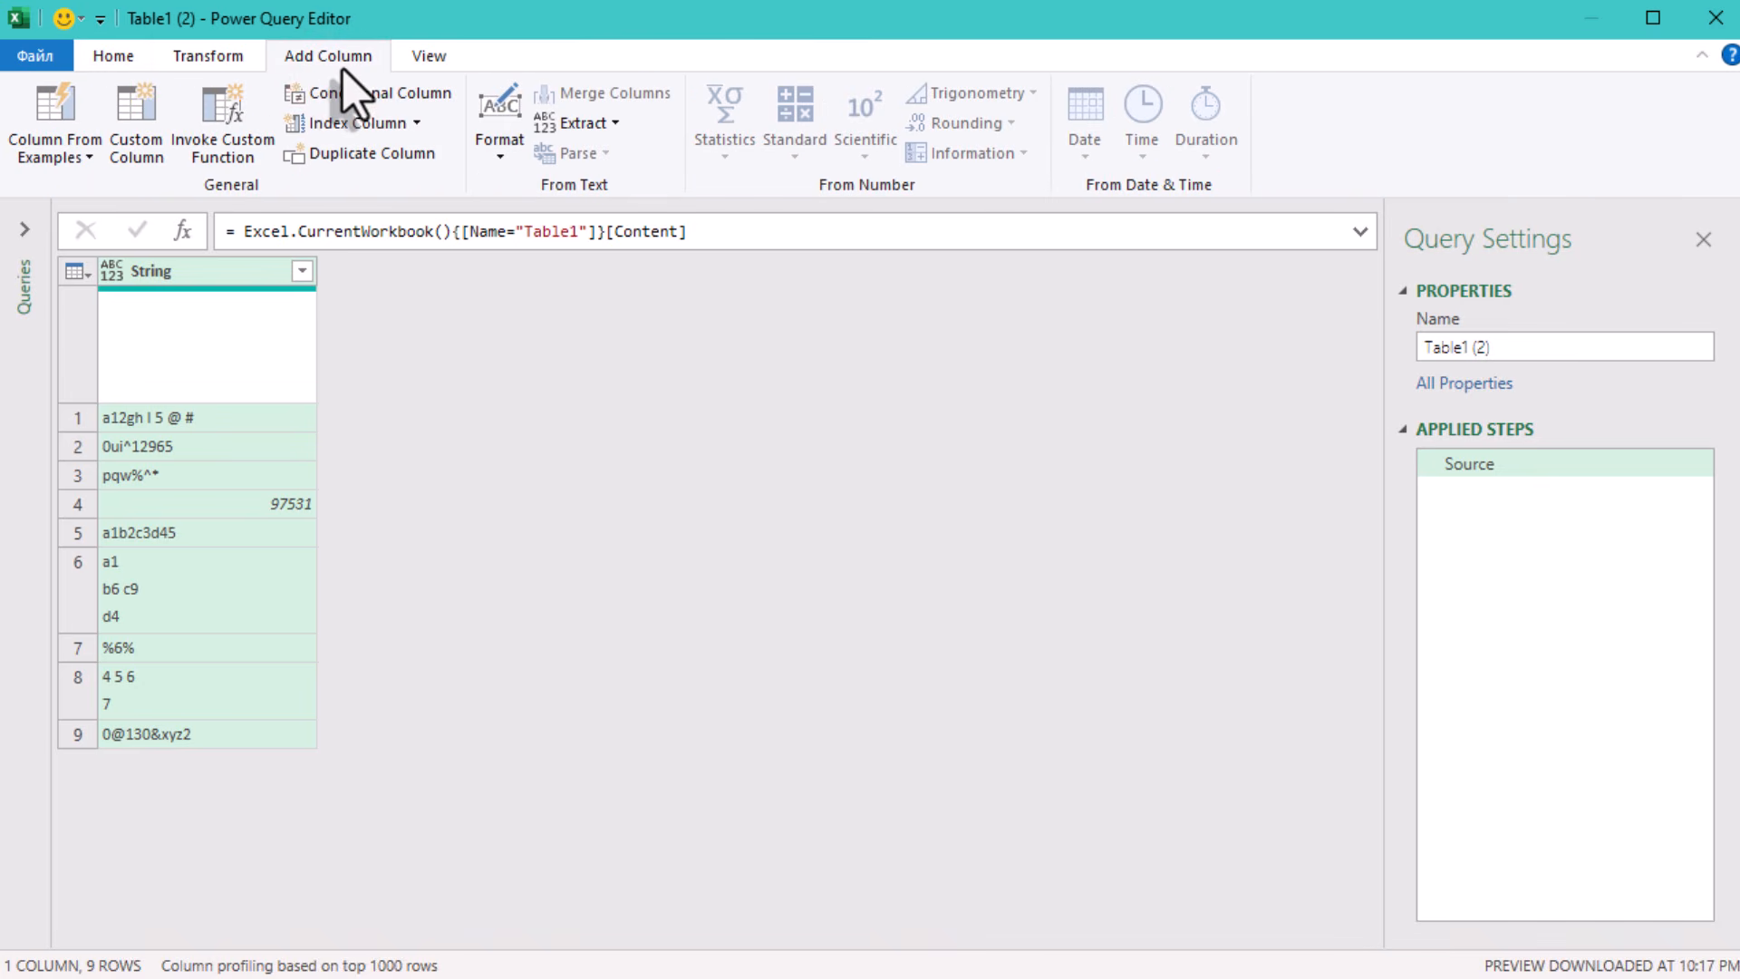
pyautogui.click(136, 116)
pyautogui.doubleClick(495, 290)
pyautogui.write('Digits')
# - Create the Digits column with the formula Text.Select([String], {"0".."9"})
pyautogui.click(478, 381)
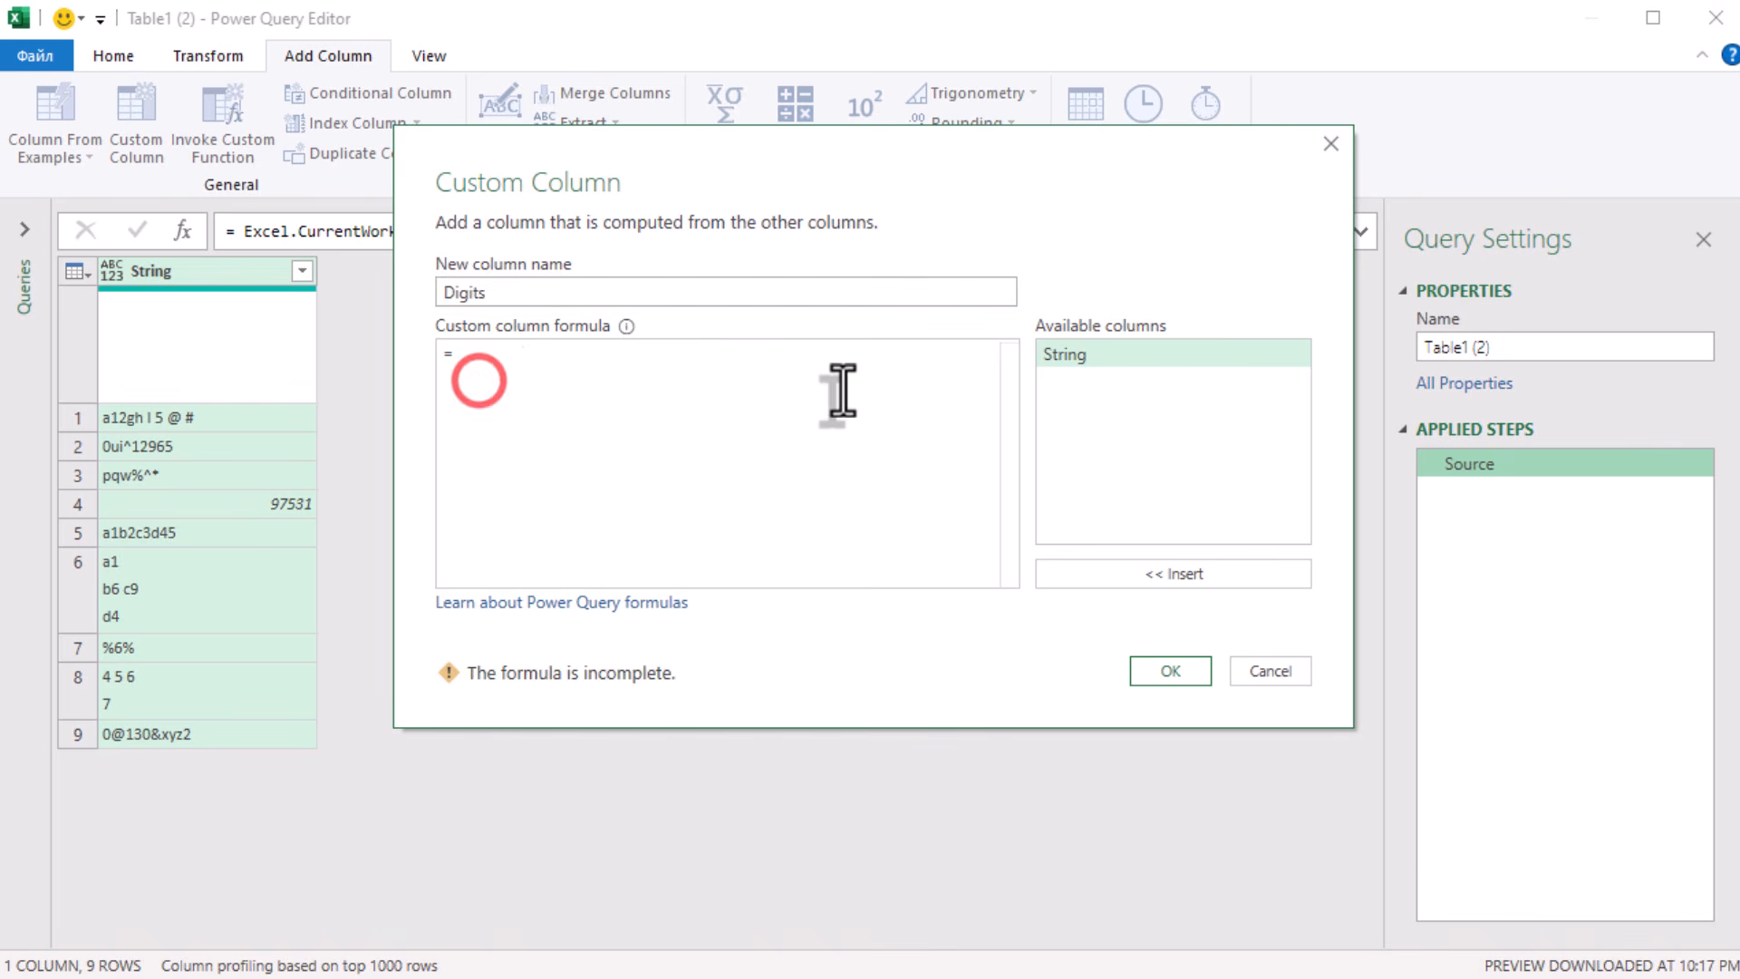
pyautogui.write('Text.Select(')
pyautogui.doubleClick(1093, 355)
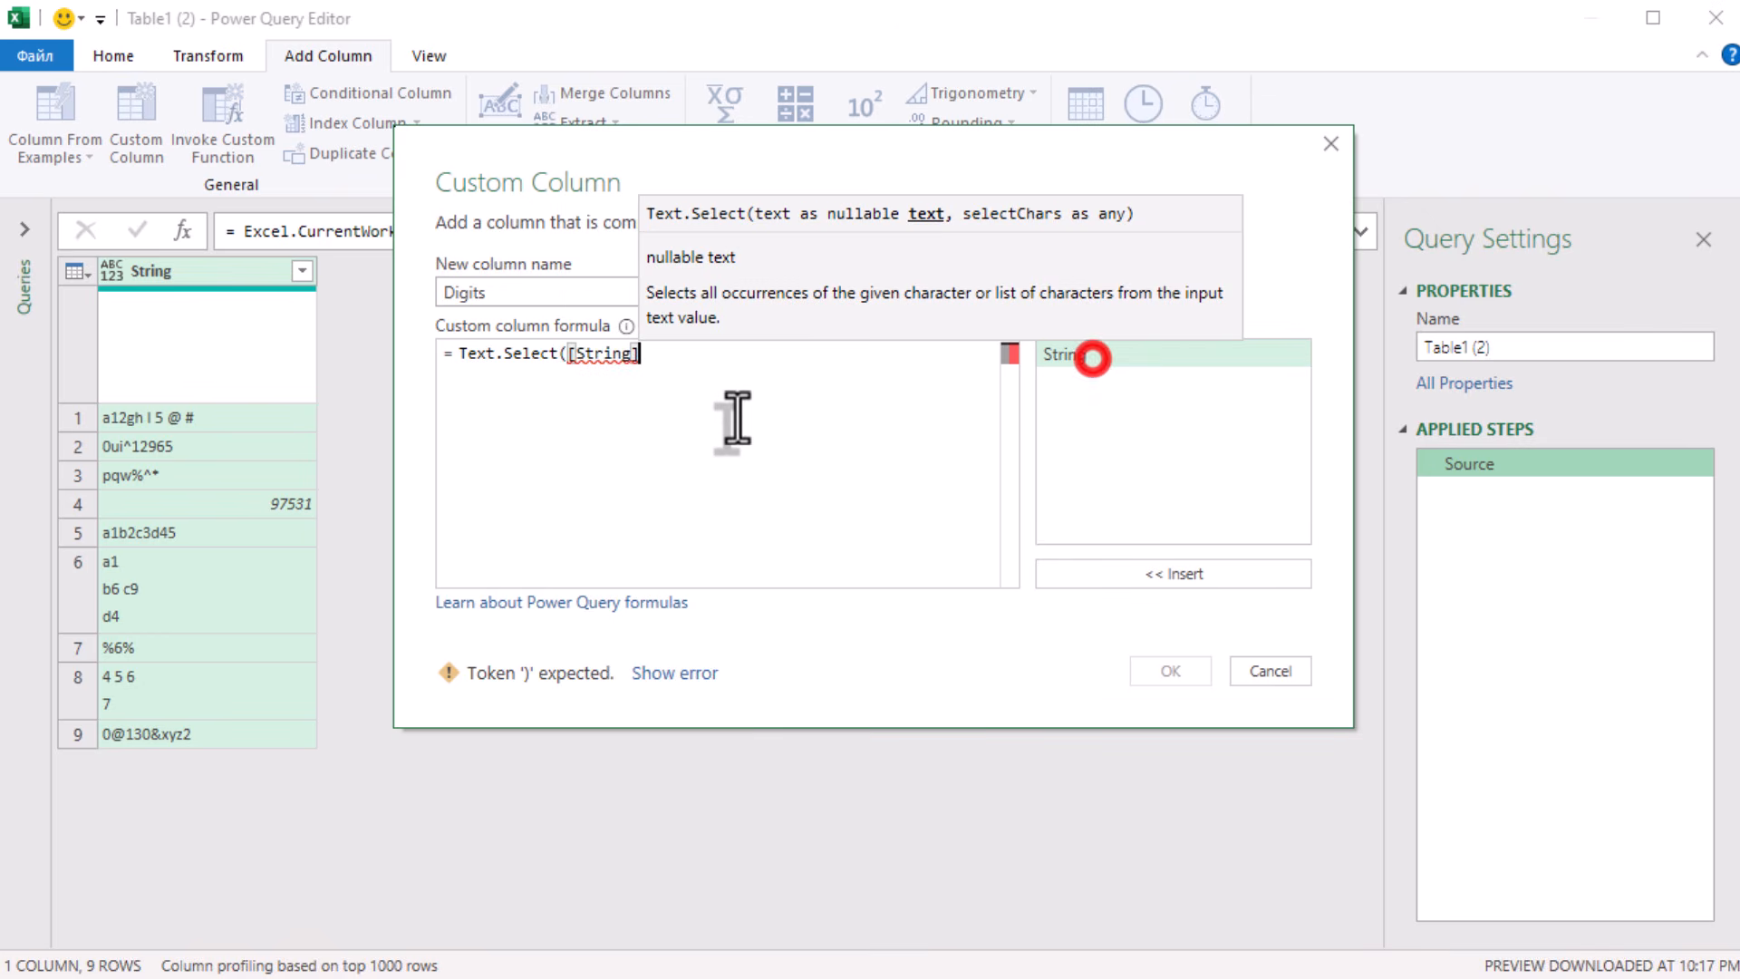
pyautogui.write(', {')
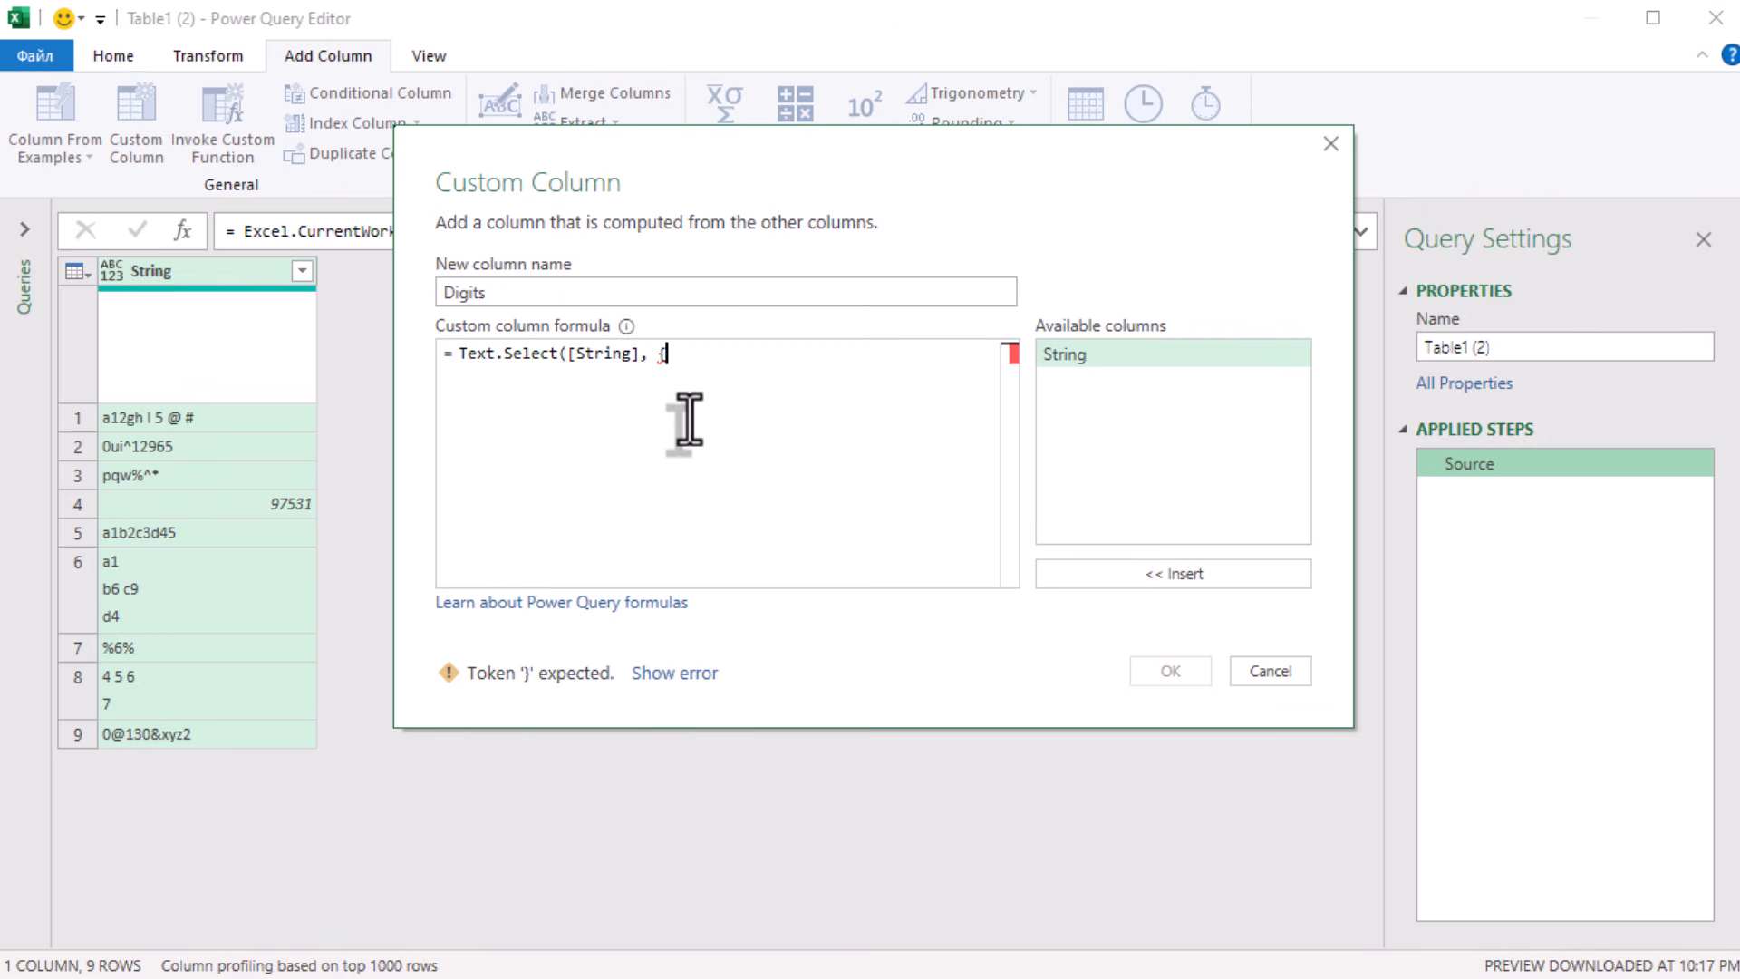
pyautogui.write('"0".."9"})')
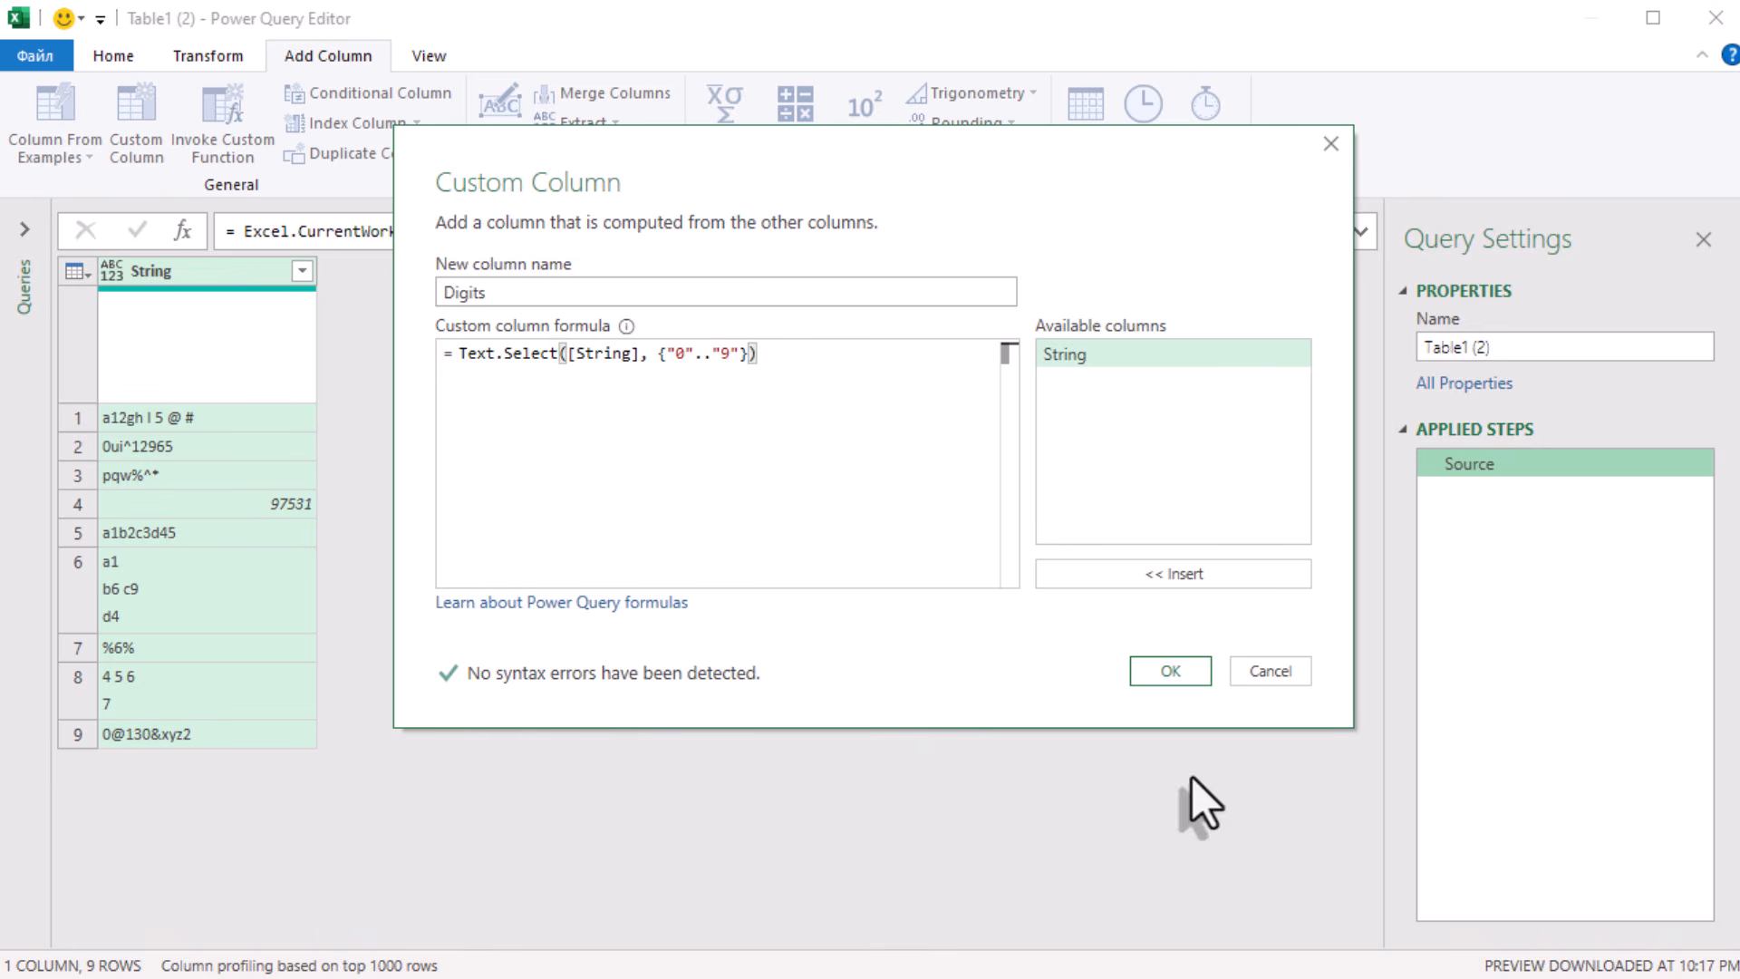
pyautogui.click(1160, 658)
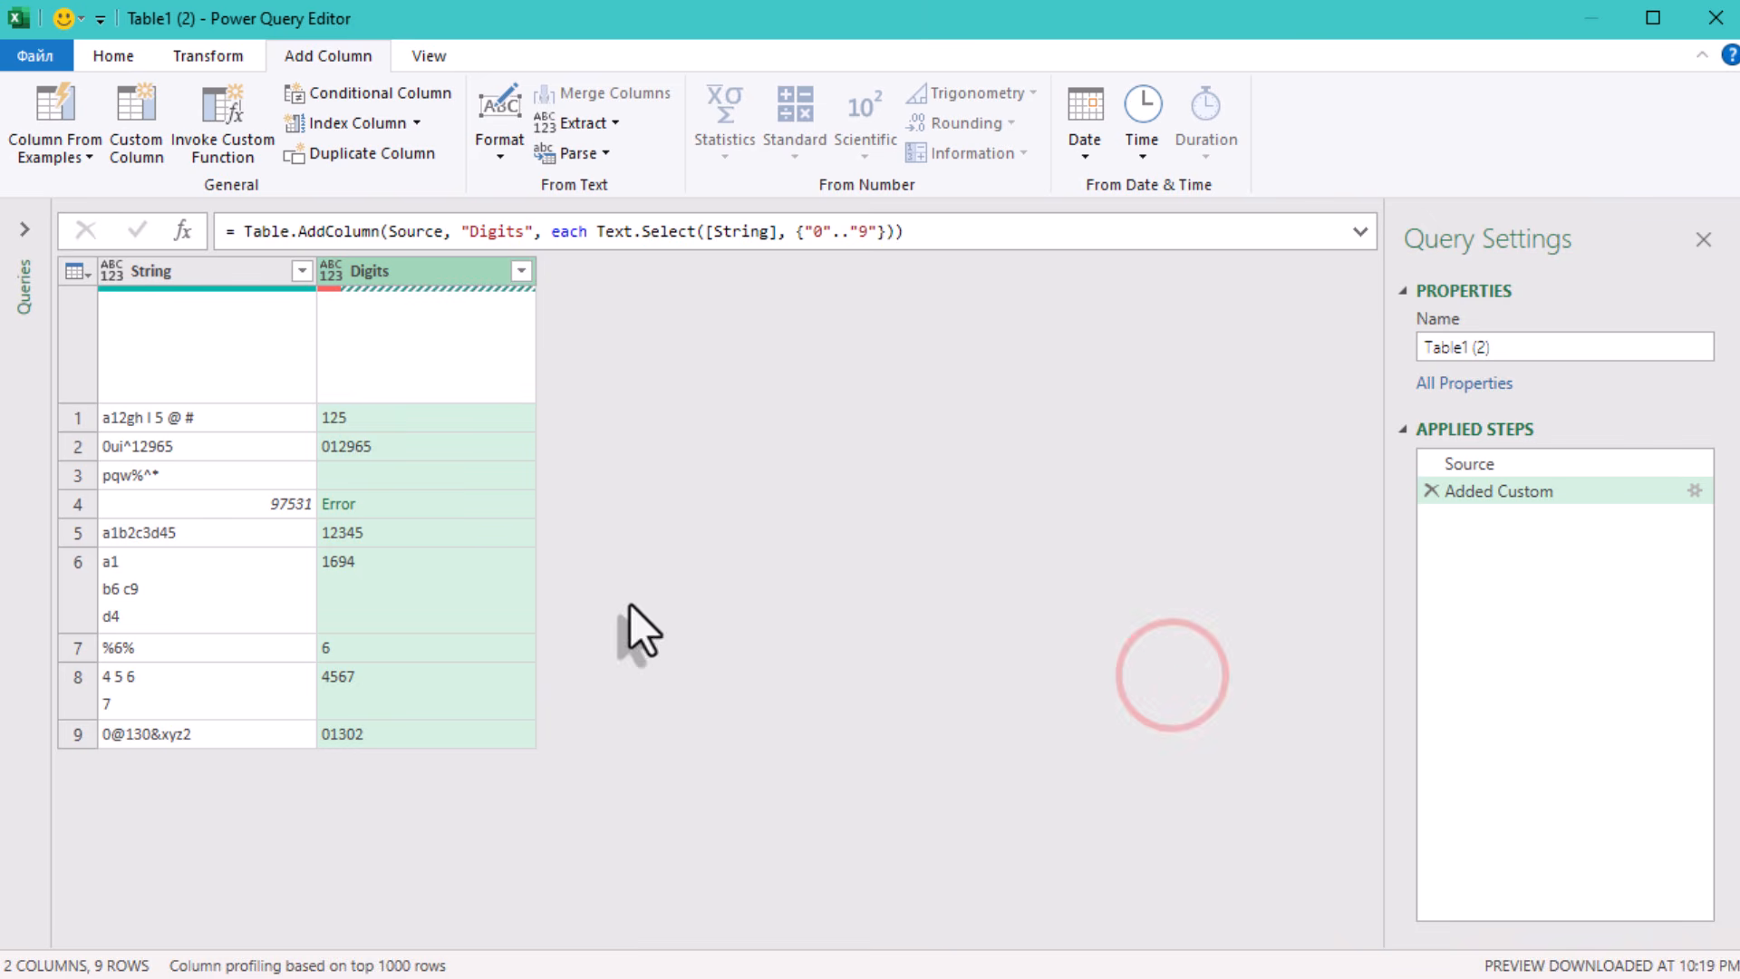
# - Examine the first rows of the Digits column and the error details for row 4
pyautogui.click(454, 417)
pyautogui.click(453, 446)
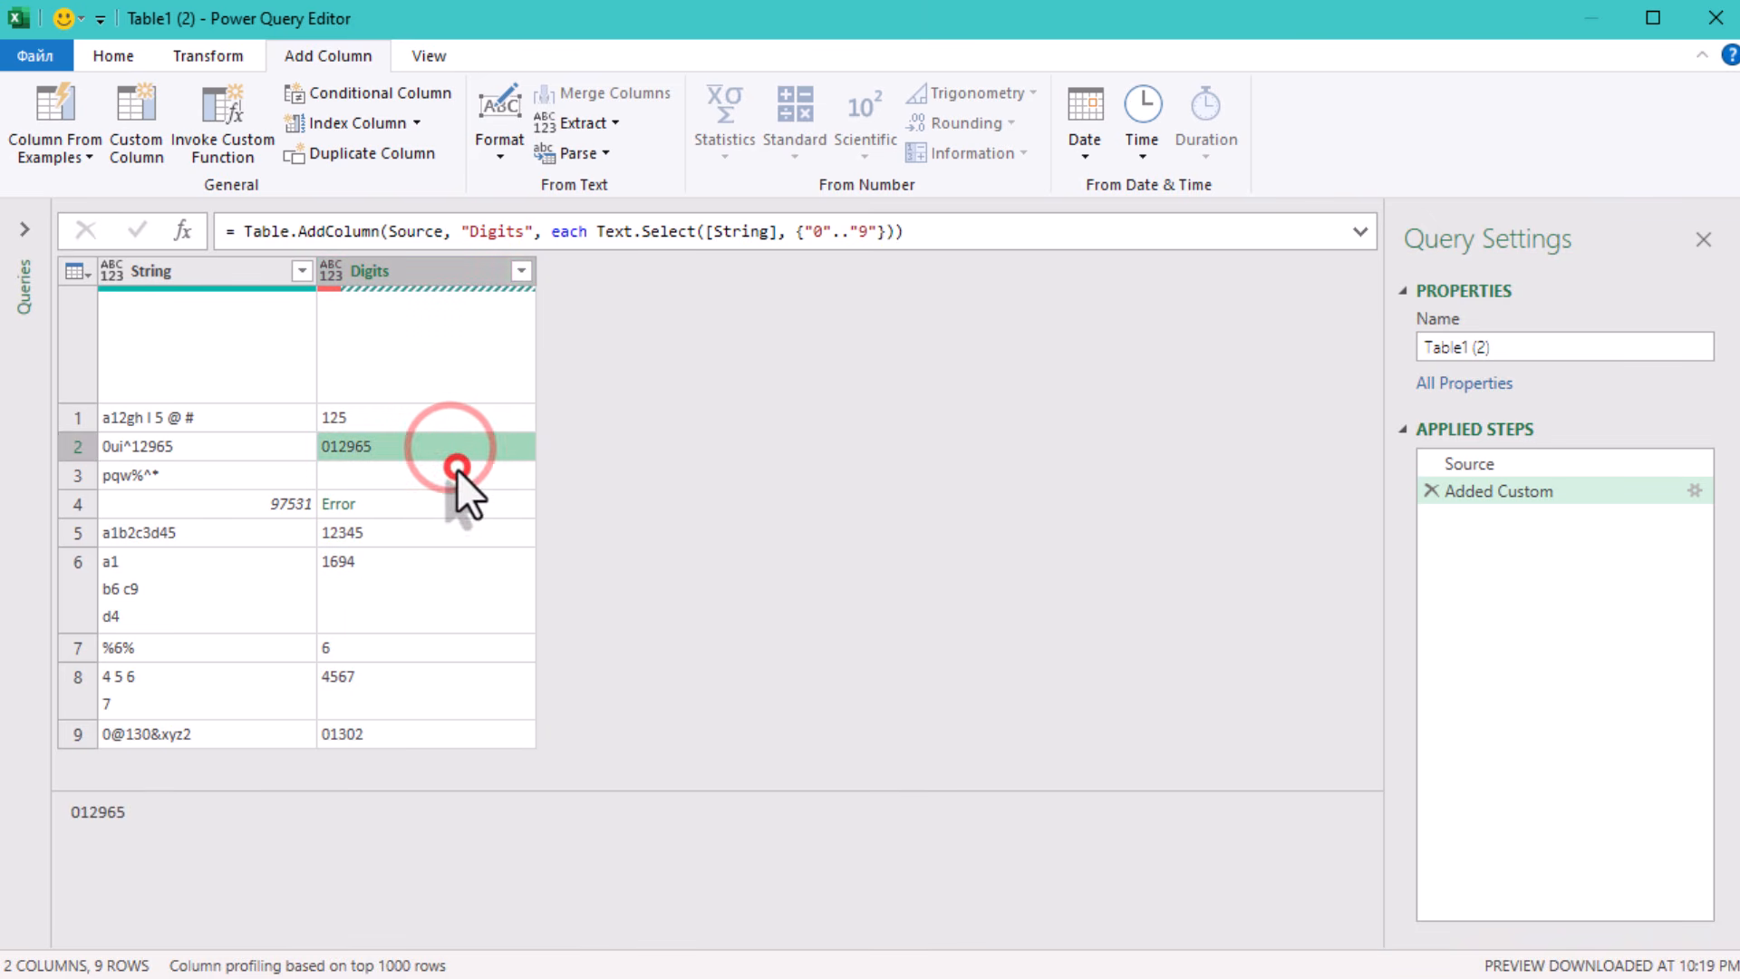
pyautogui.click(456, 473)
pyautogui.click(455, 501)
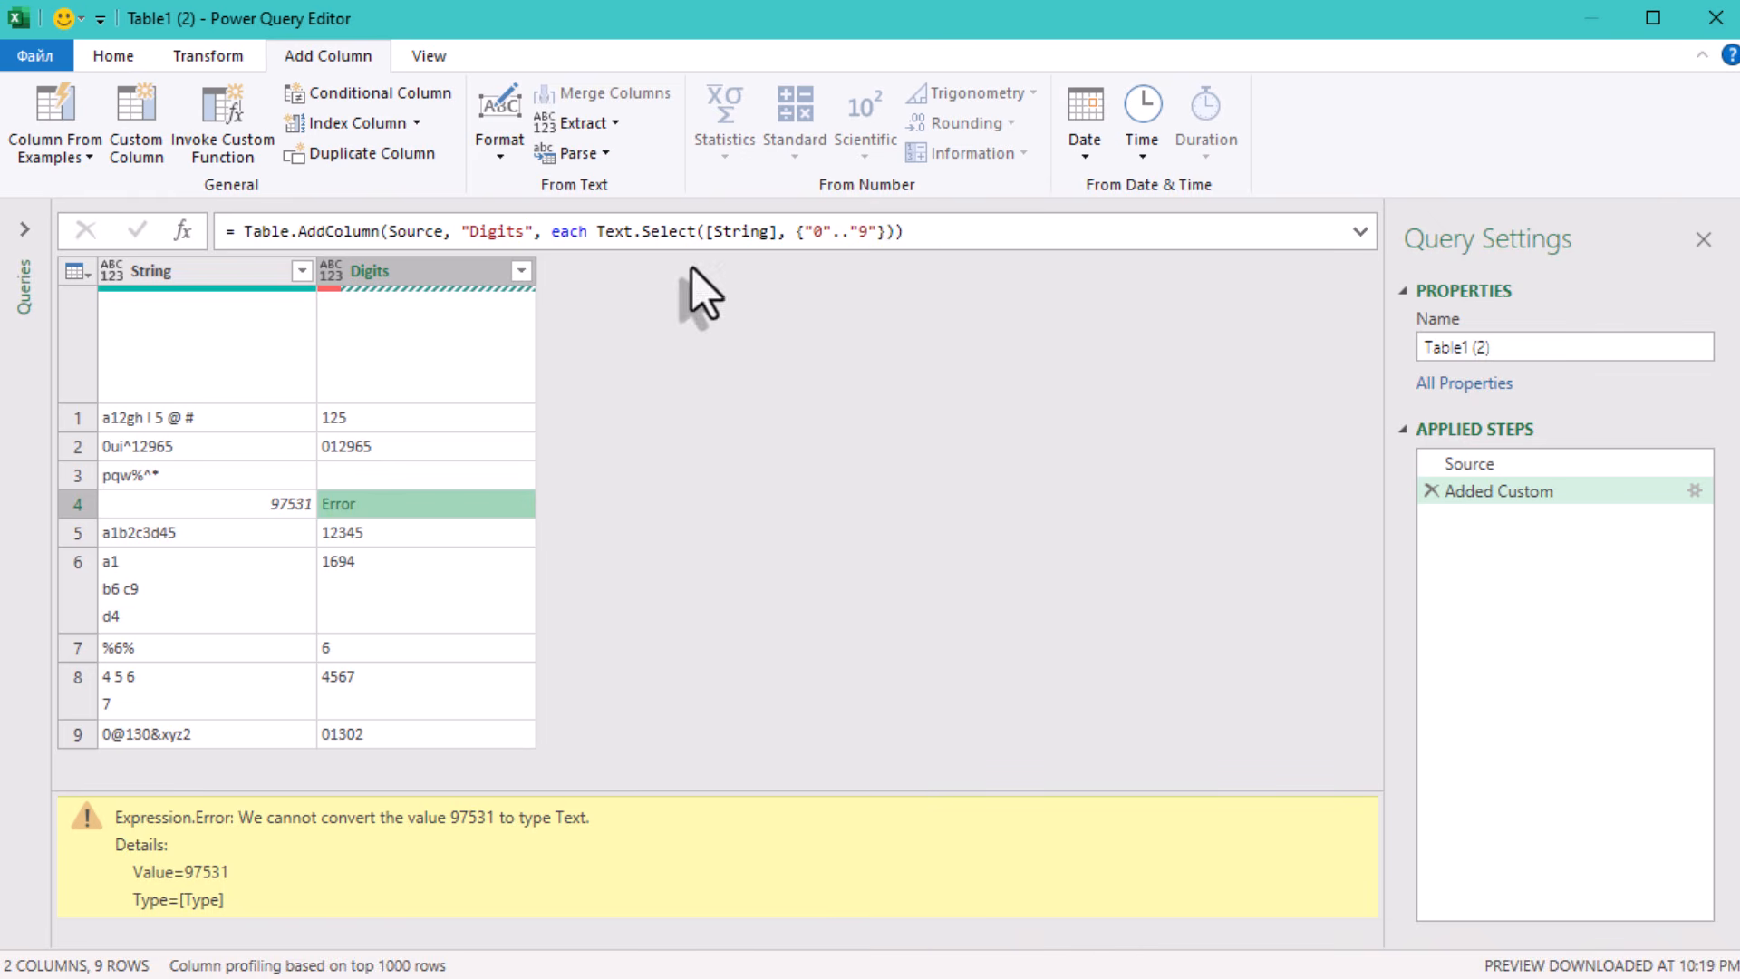
pyautogui.click(253, 504)
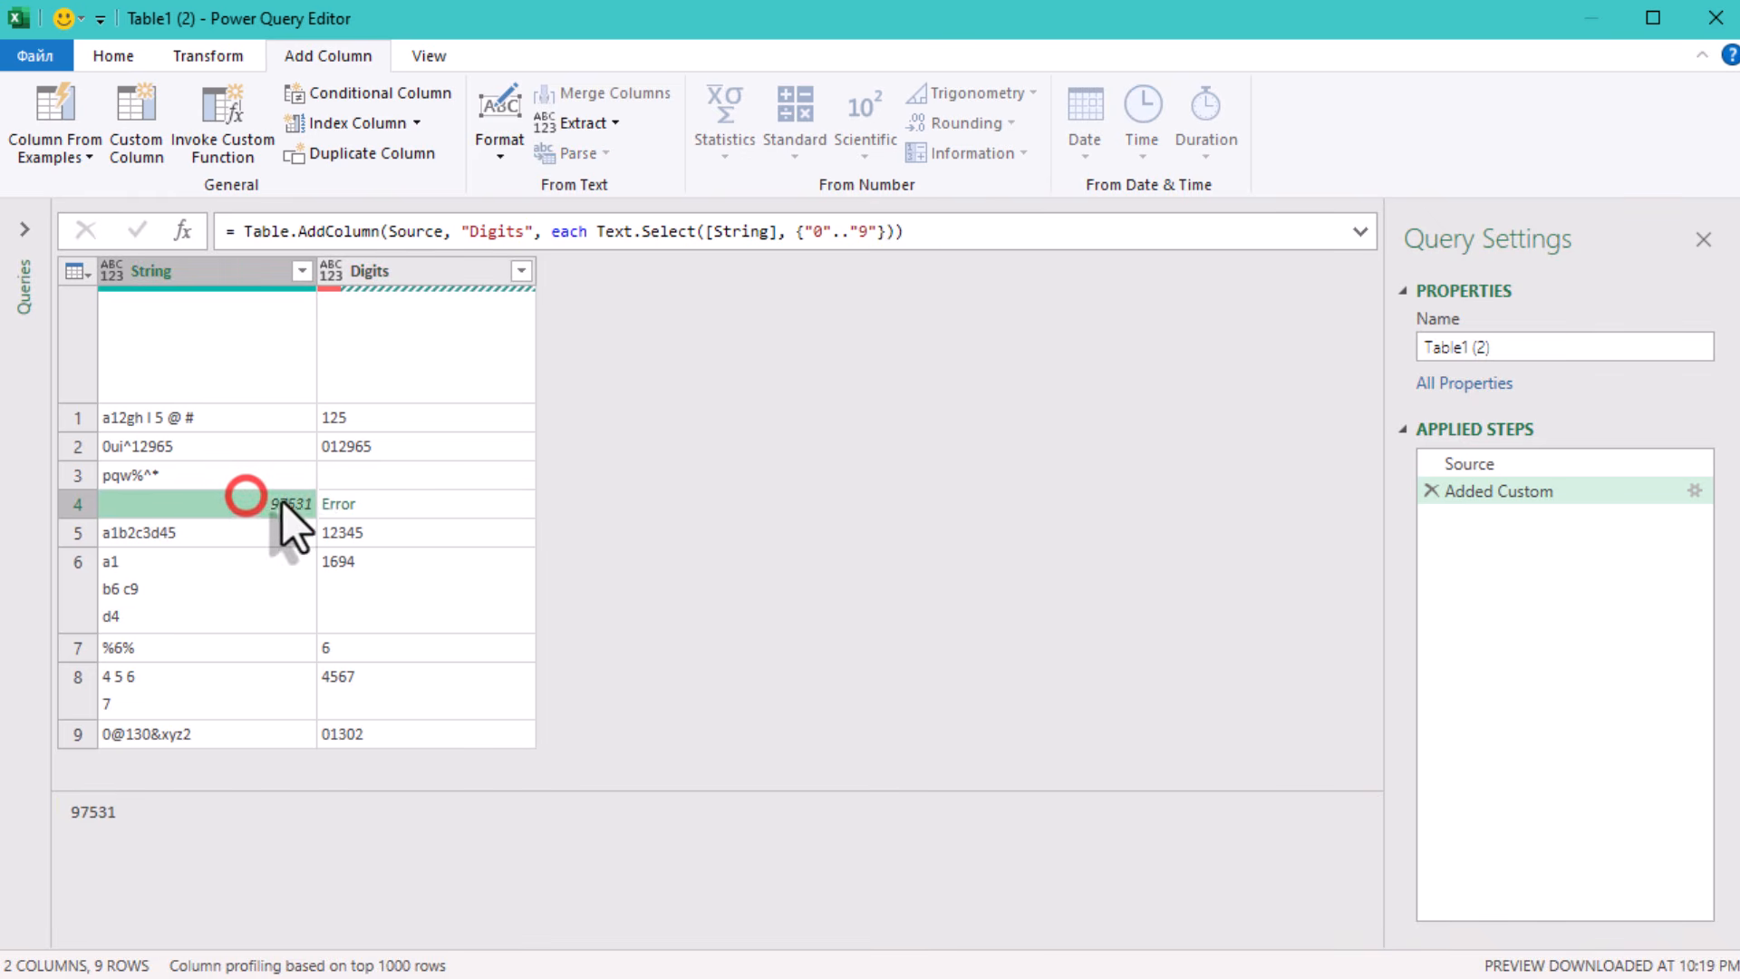
pyautogui.click(399, 504)
# - Wrap [String] in Text.From() inside the Digits column's Text.Select formula and check the resulting rows
pyautogui.click(704, 233)
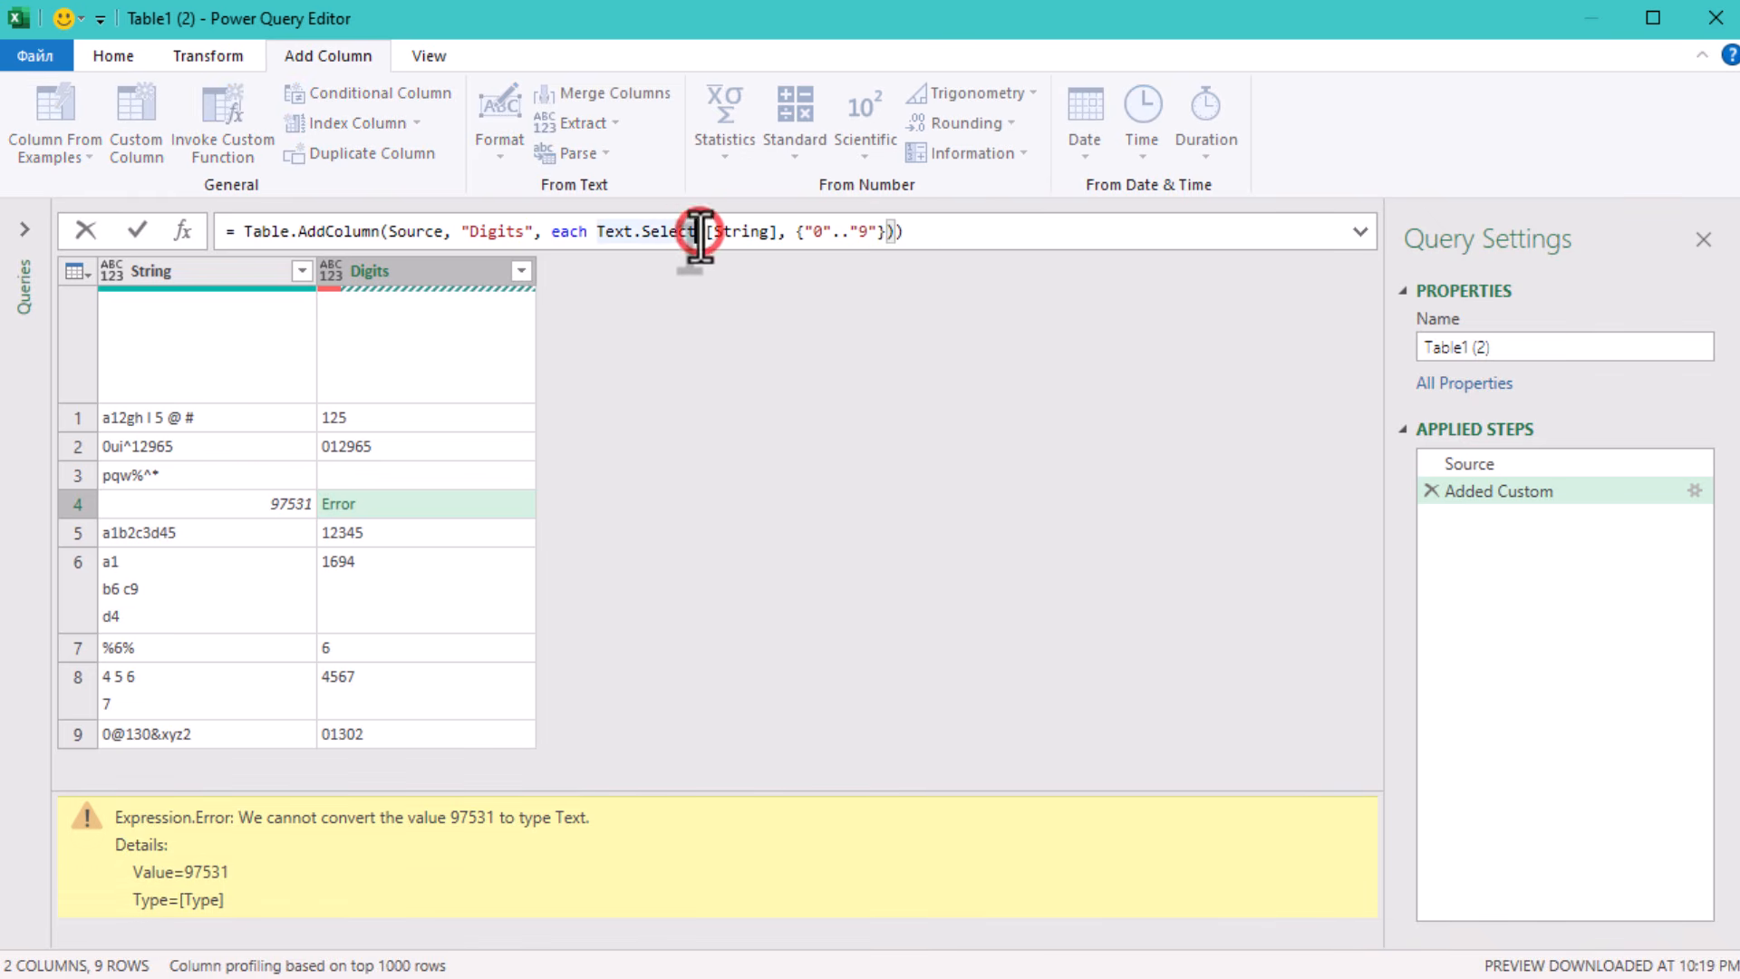
pyautogui.write('Text.')
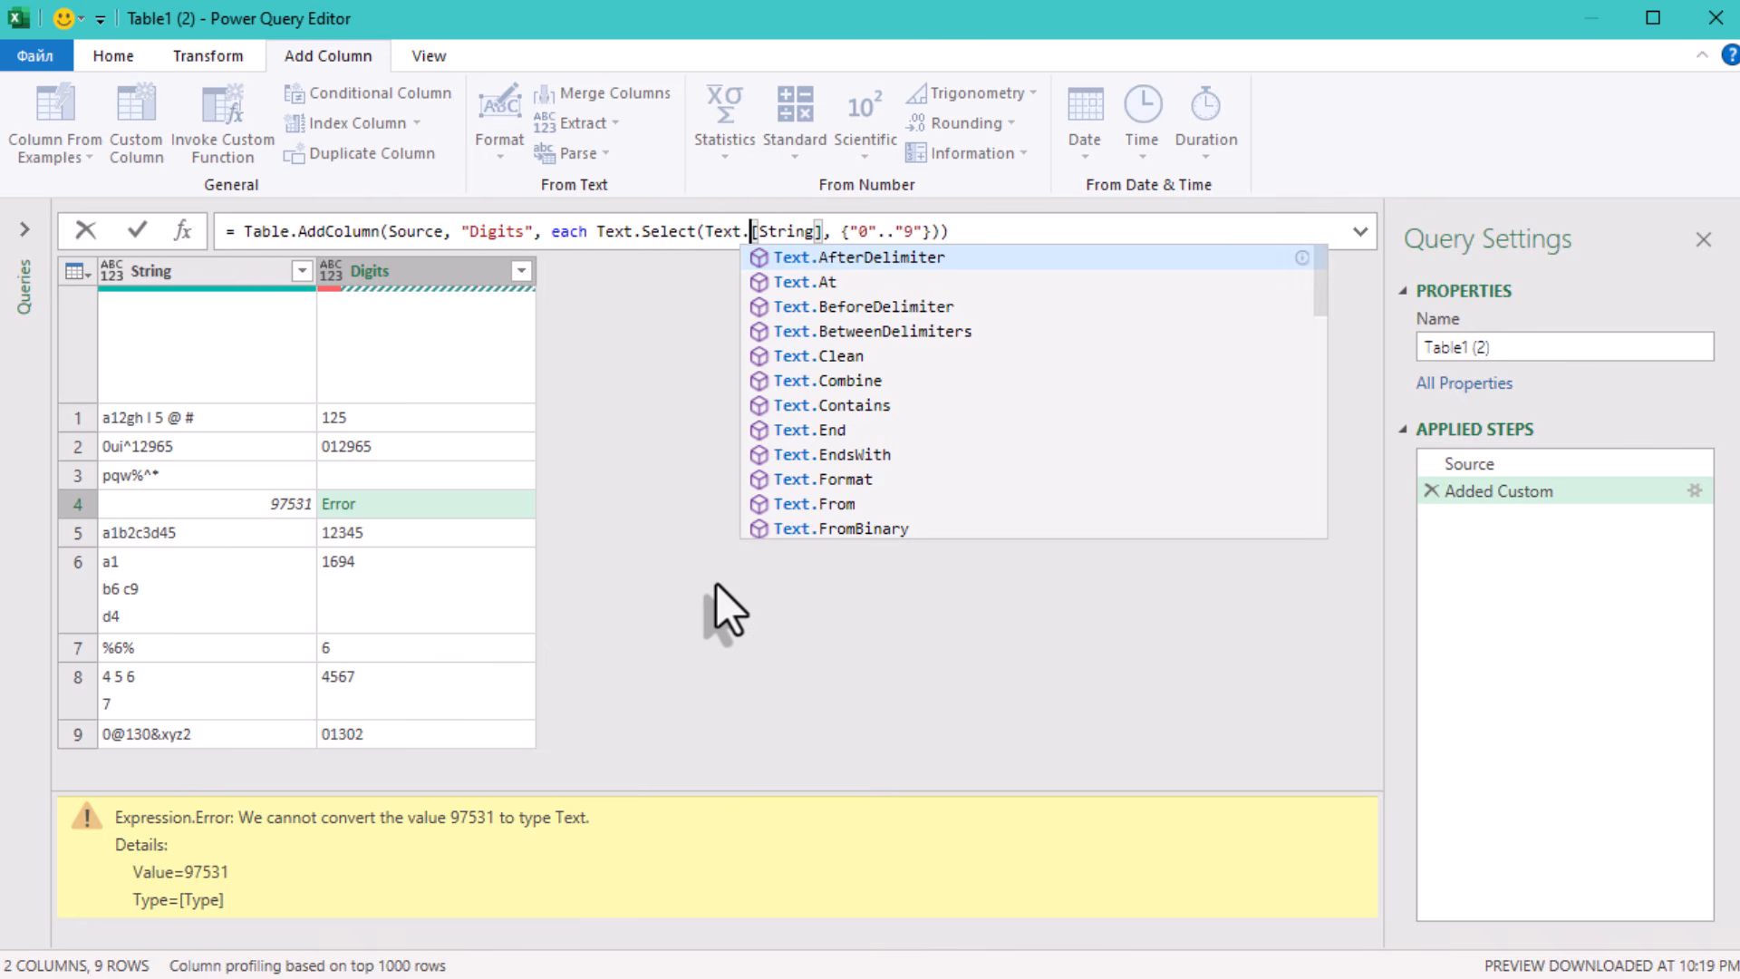
pyautogui.write('From(')
pyautogui.press('Right')
pyautogui.press('Right')
pyautogui.press('Right')
pyautogui.press('Right')
pyautogui.press('Right')
pyautogui.press('Right')
pyautogui.press('Right')
pyautogui.press('Right')
pyautogui.press('Right')
pyautogui.press('Left')
pyautogui.write(')')
pyautogui.click(716, 583)
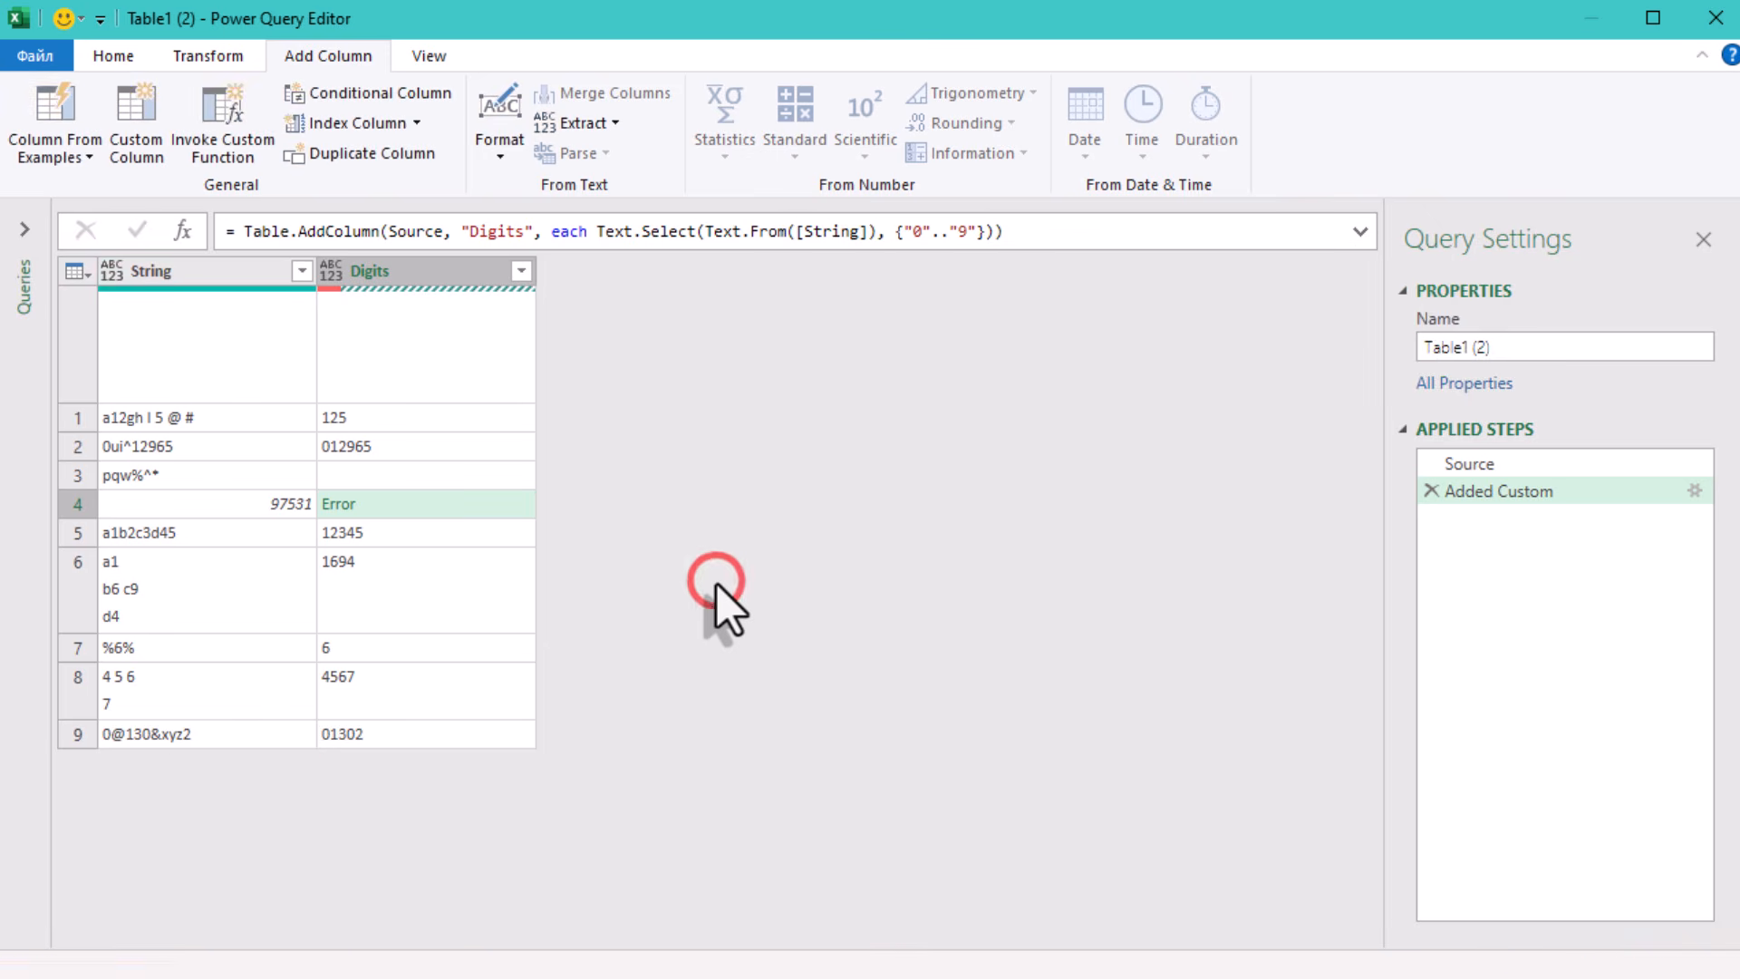
pyautogui.click(364, 506)
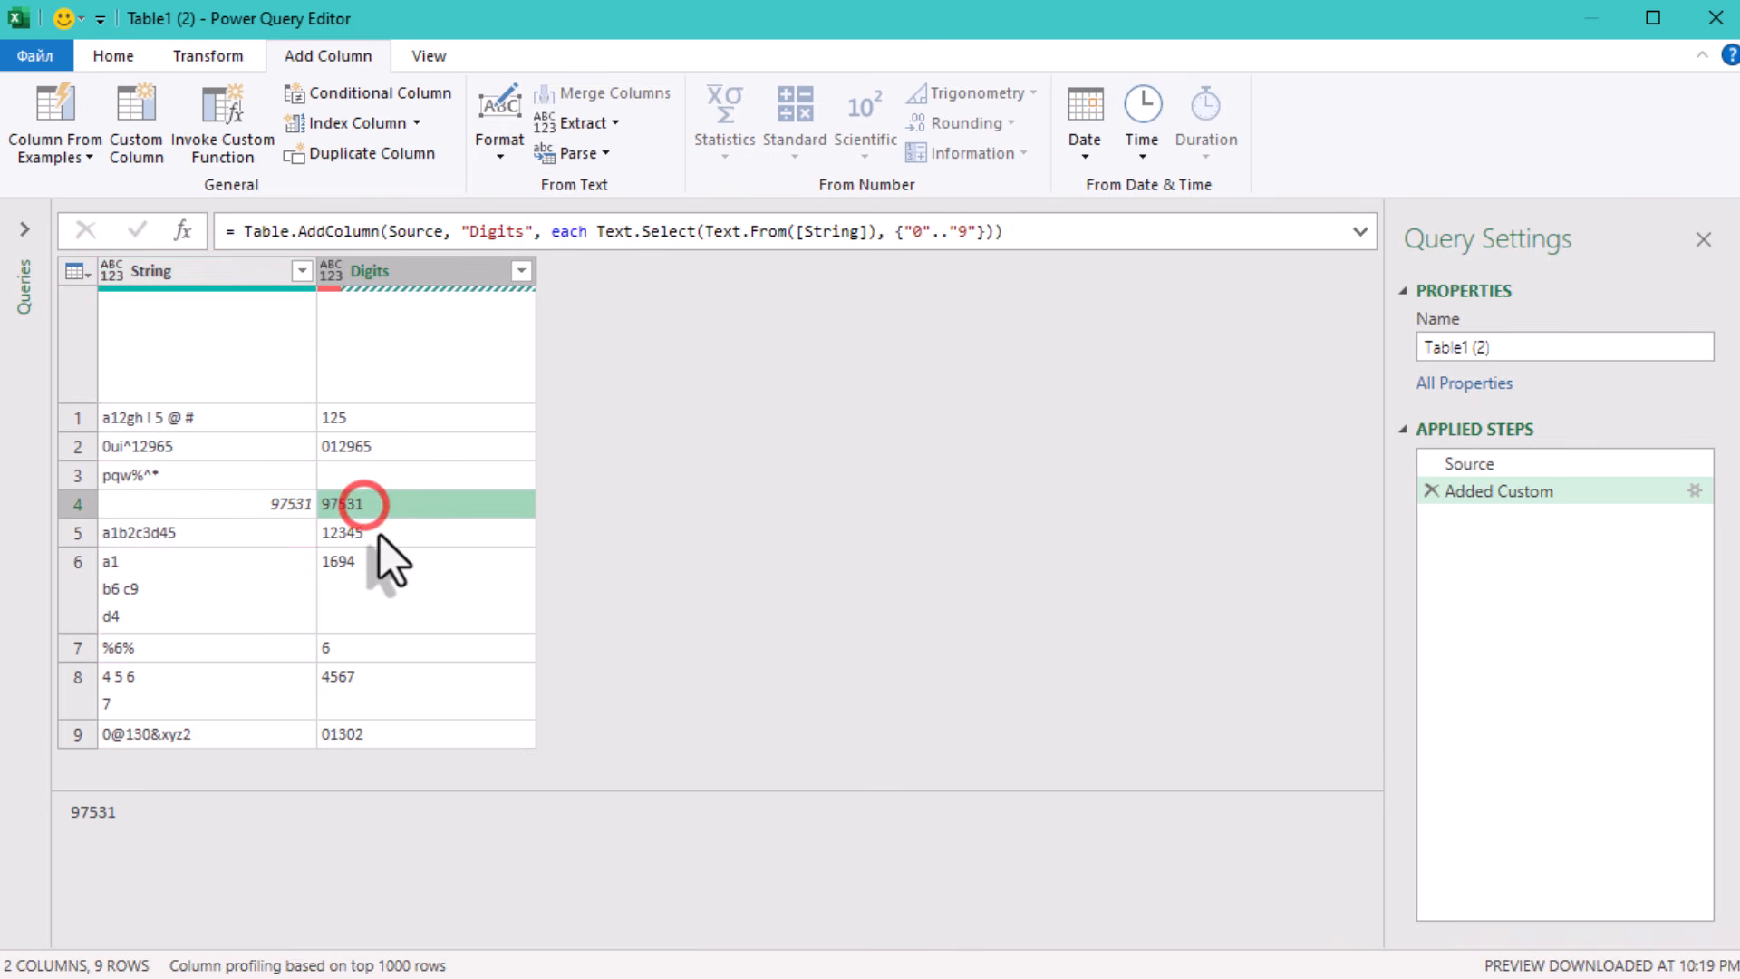
pyautogui.click(392, 531)
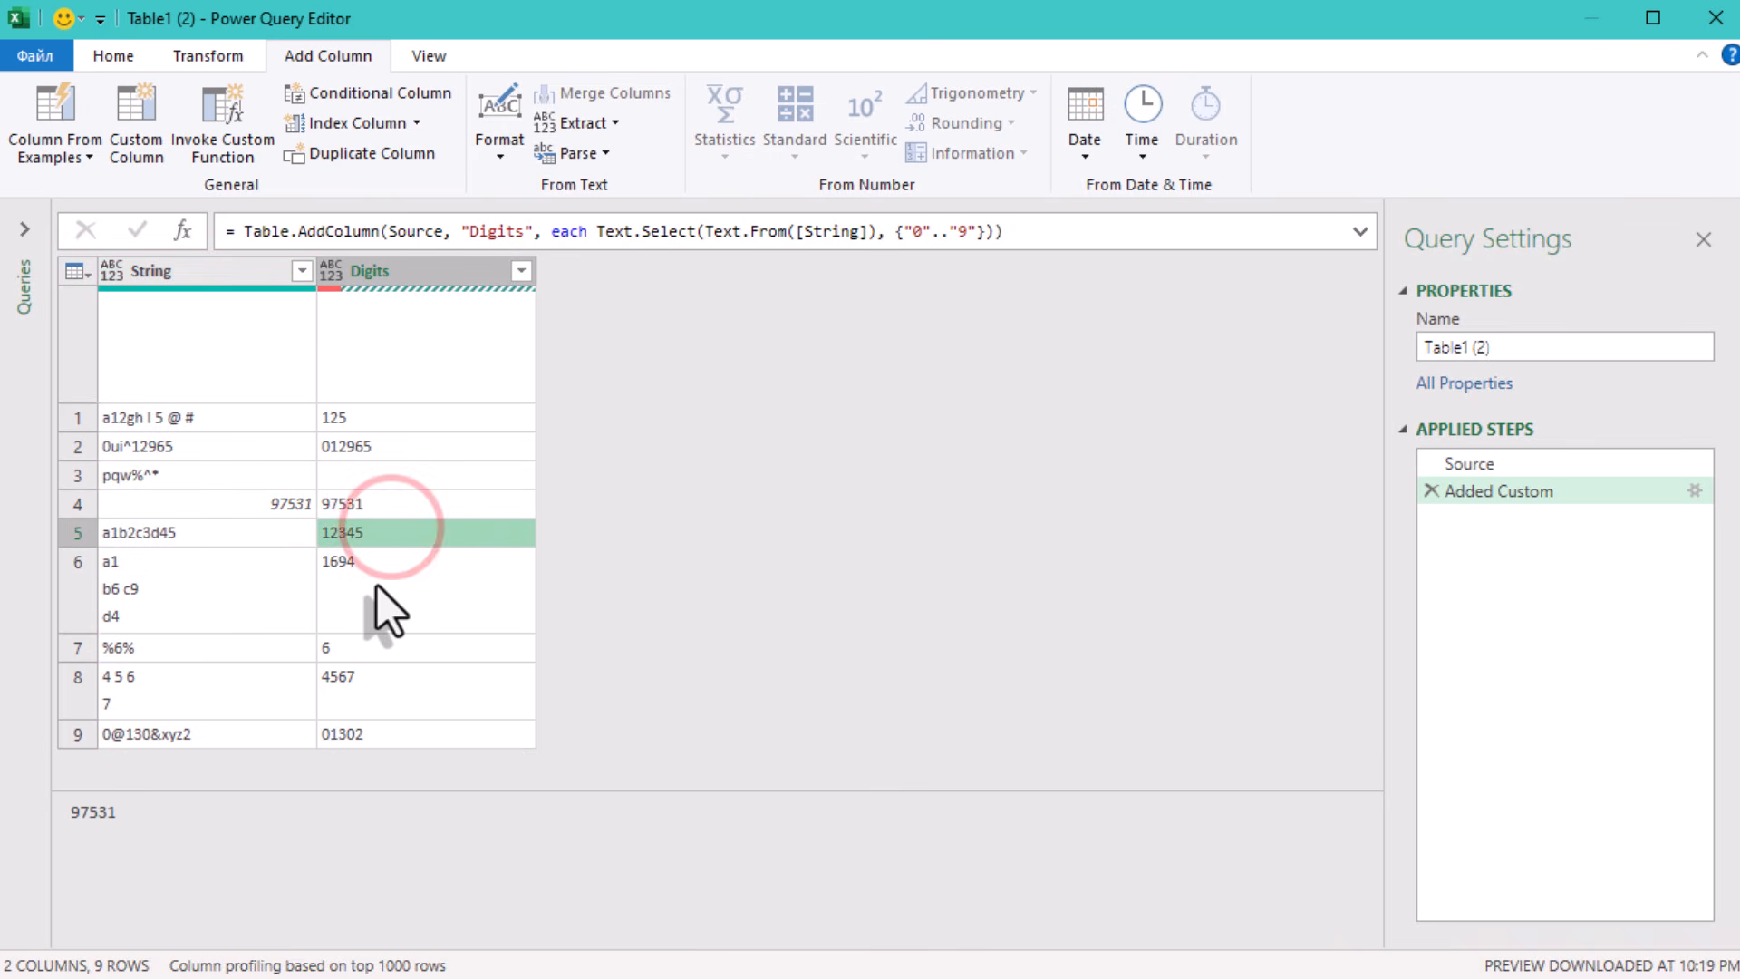
pyautogui.click(377, 613)
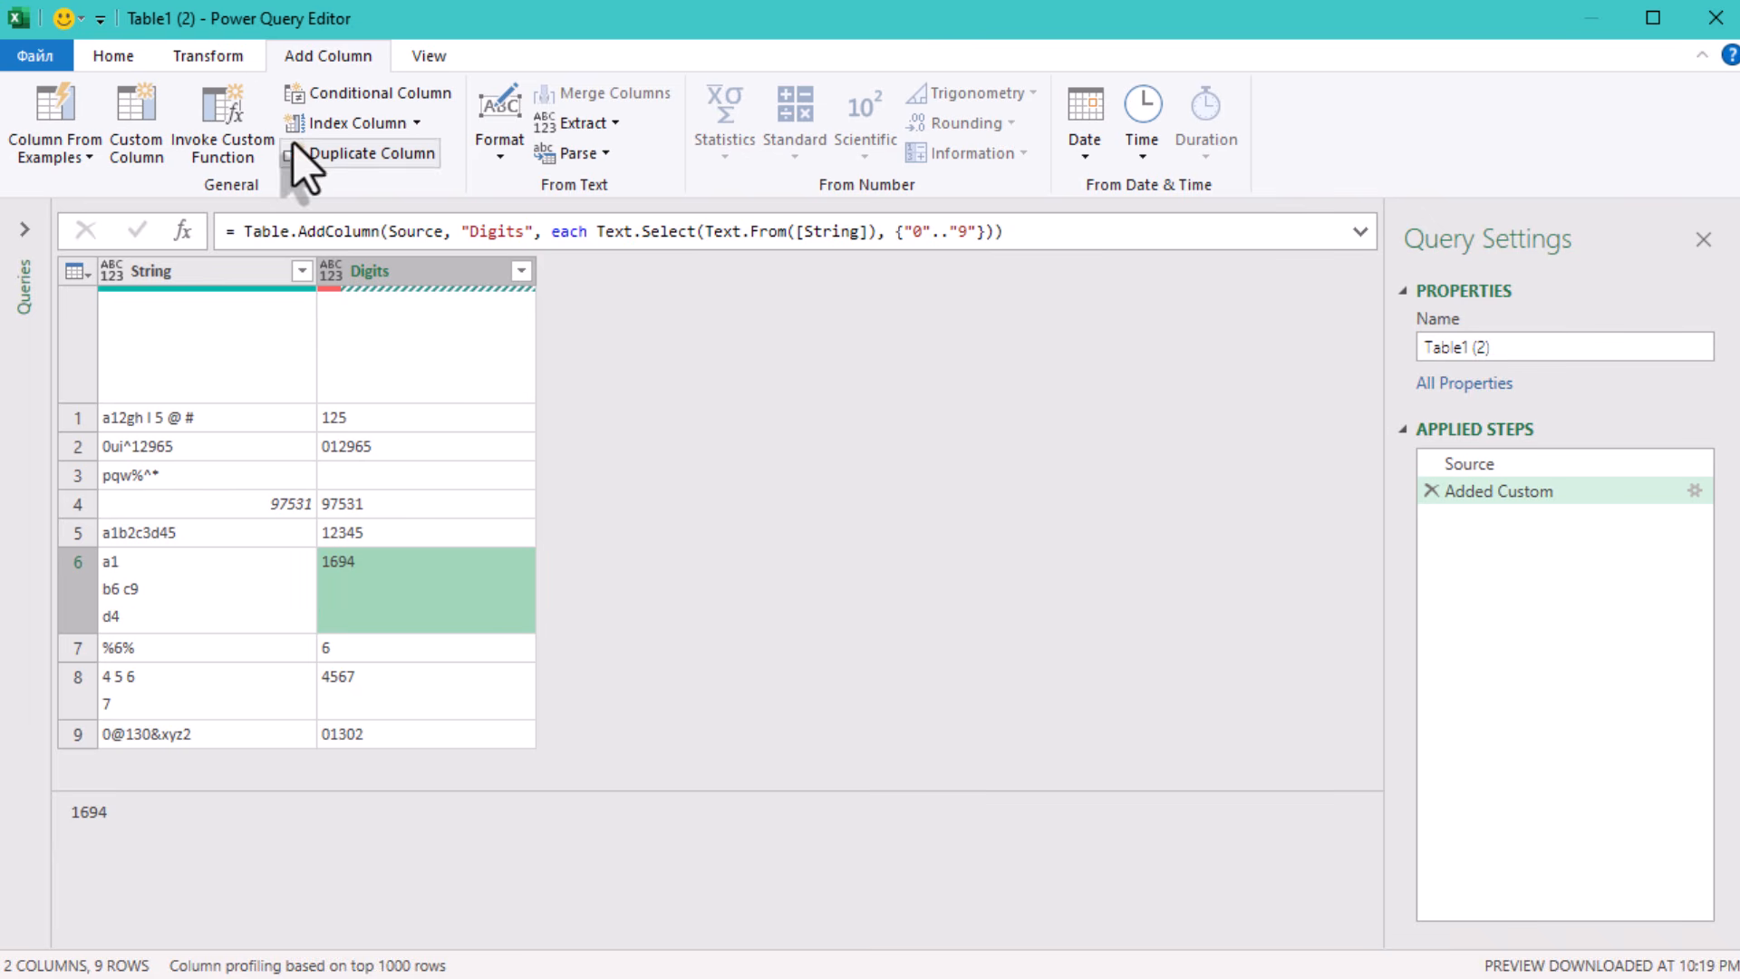
# - Start another custom column named Sum of Digits
pyautogui.click(133, 105)
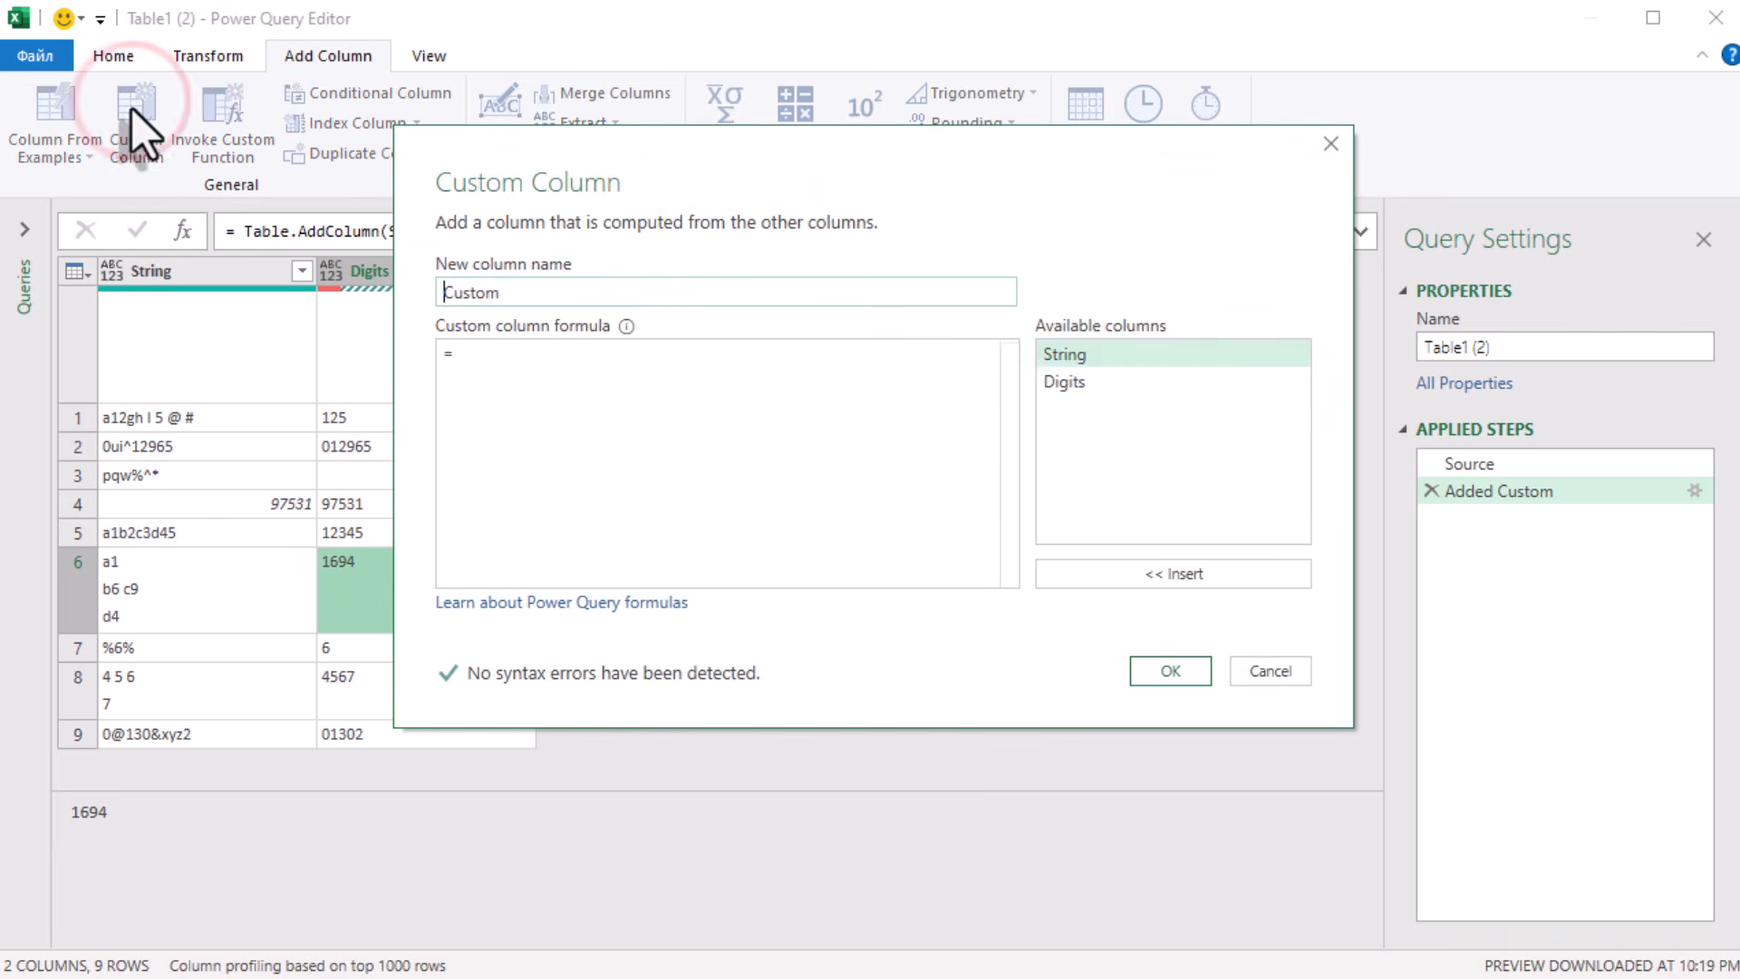
pyautogui.moveTo(568, 291); pyautogui.dragTo(366, 281)
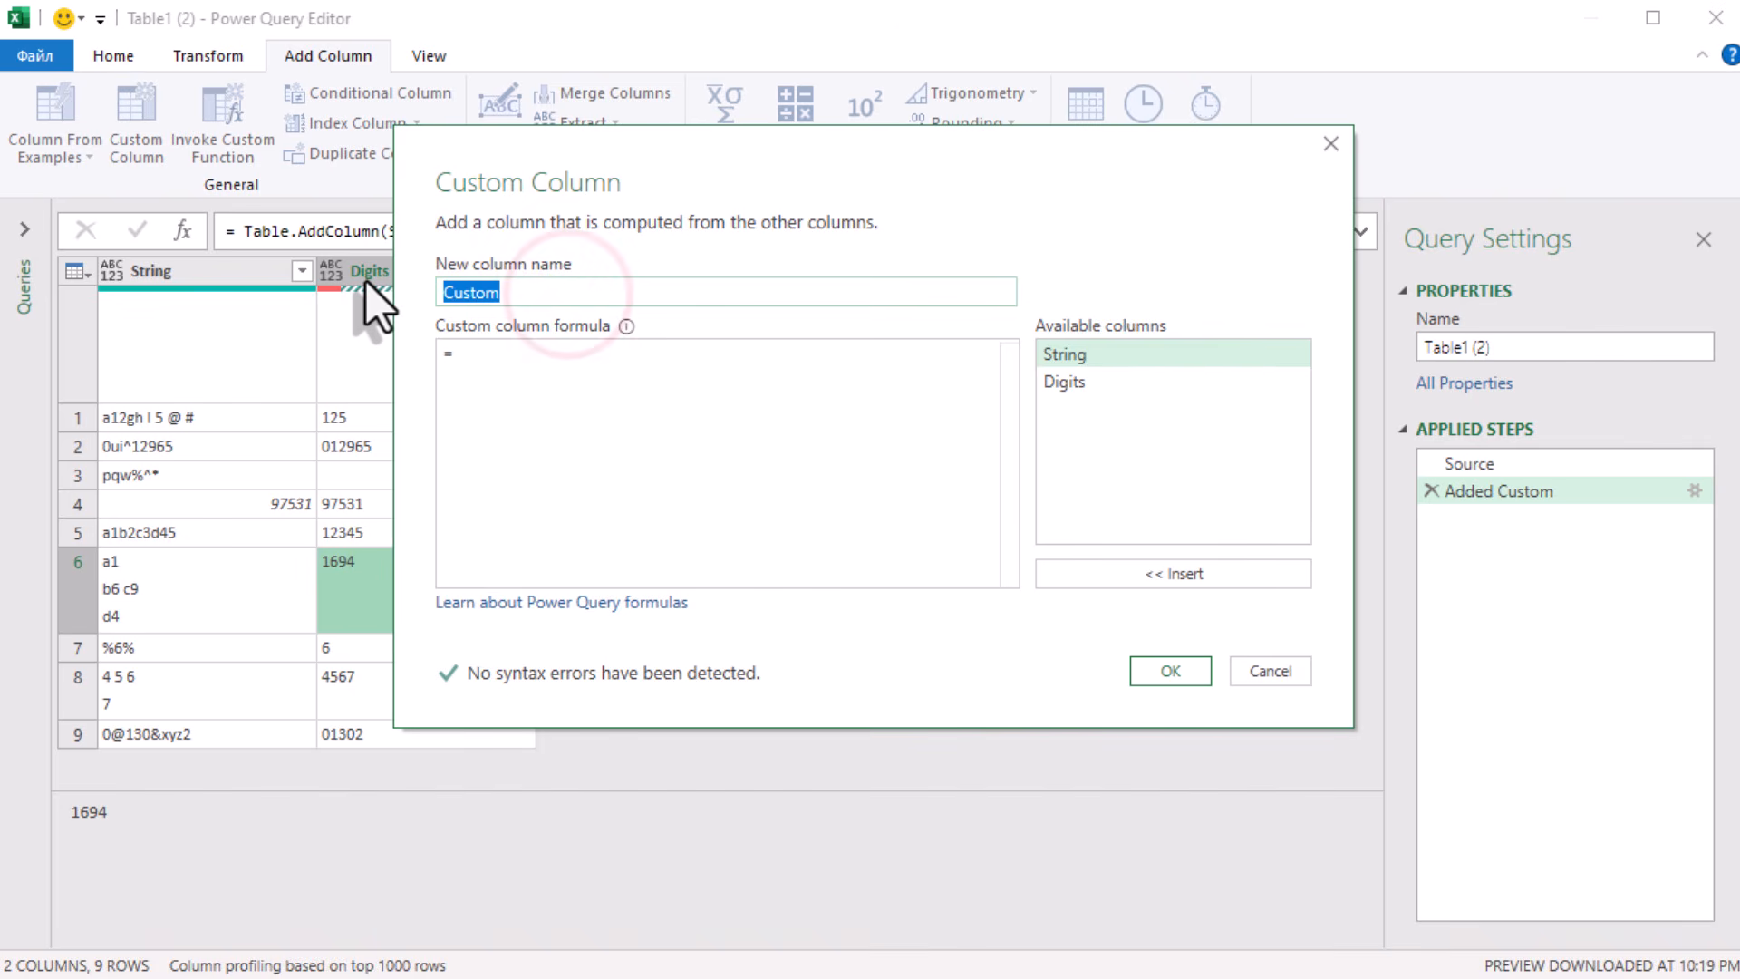
pyautogui.write('Sum')
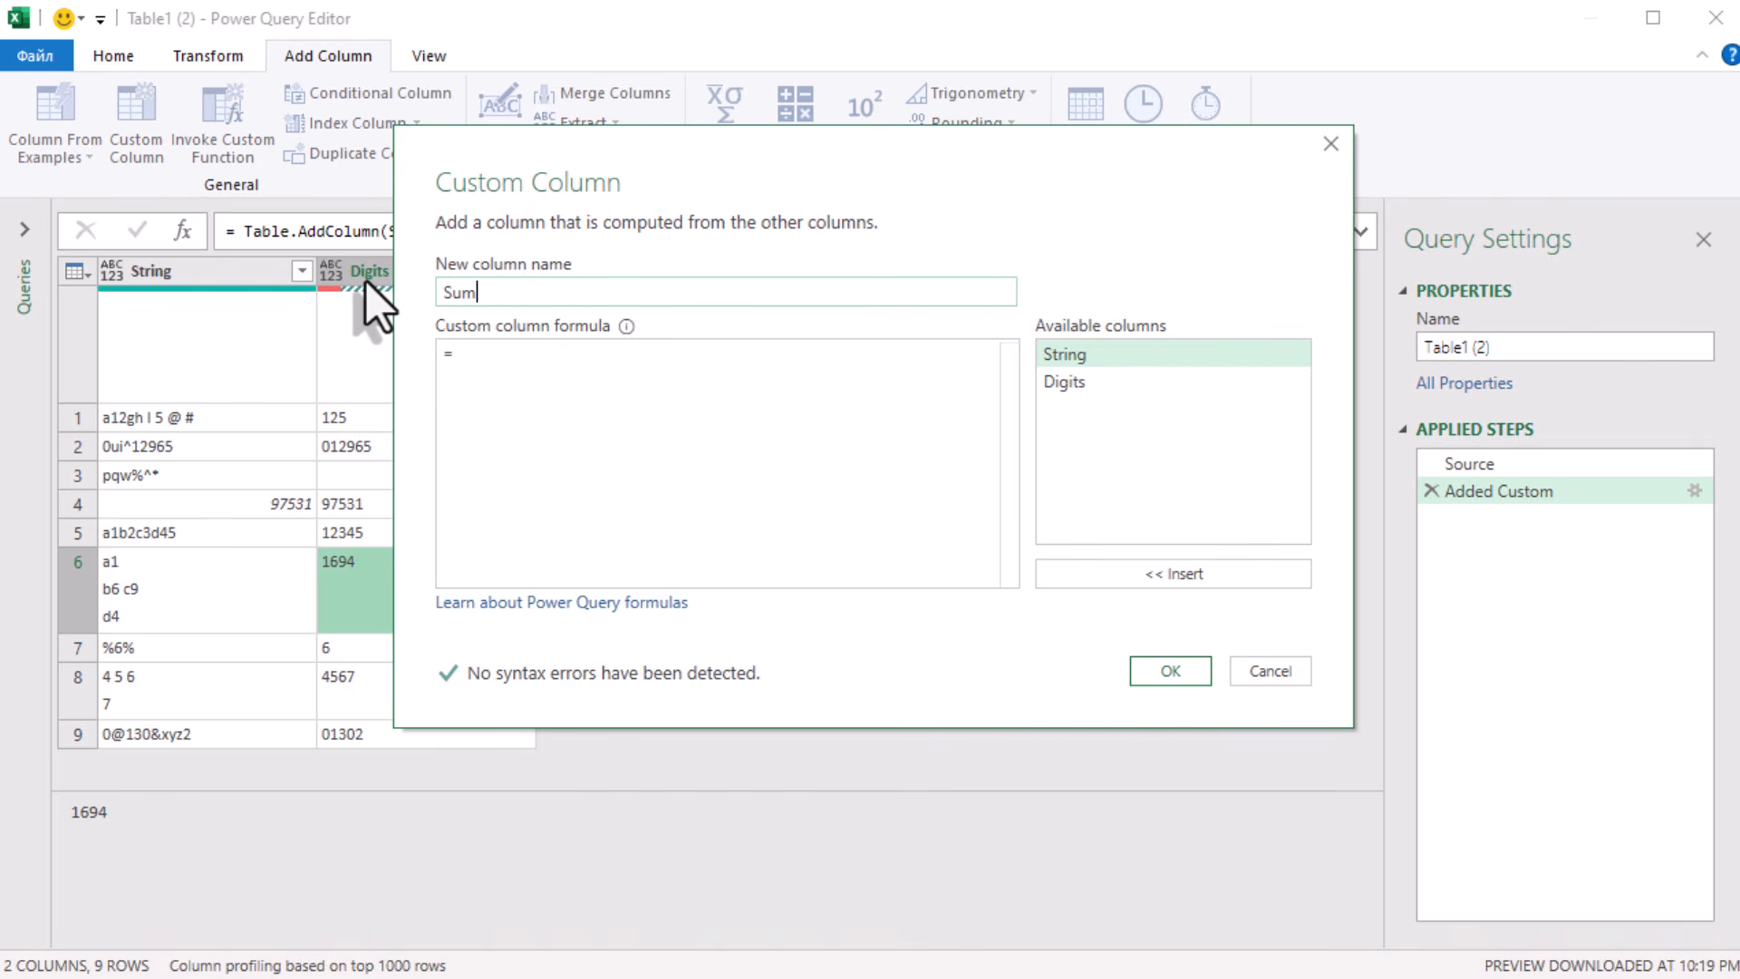
pyautogui.write(' of Digits')
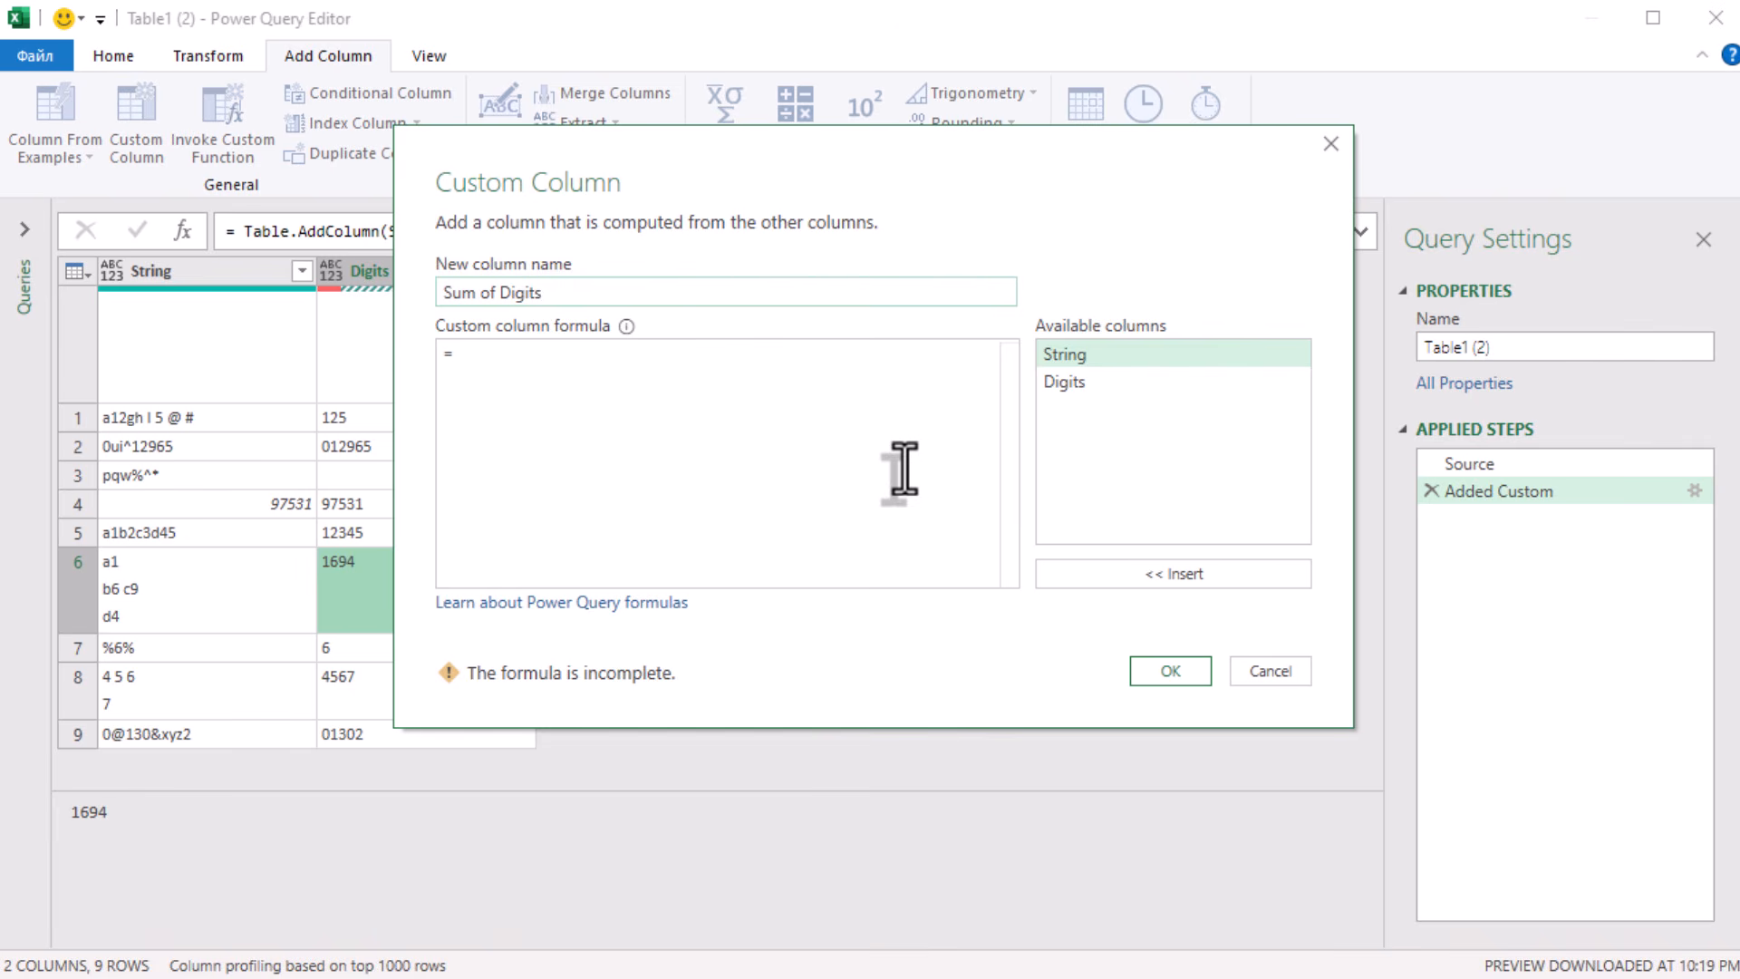
# - Create the Sum of Digits column with the formula Text.ToList([Digits])
pyautogui.click(850, 405)
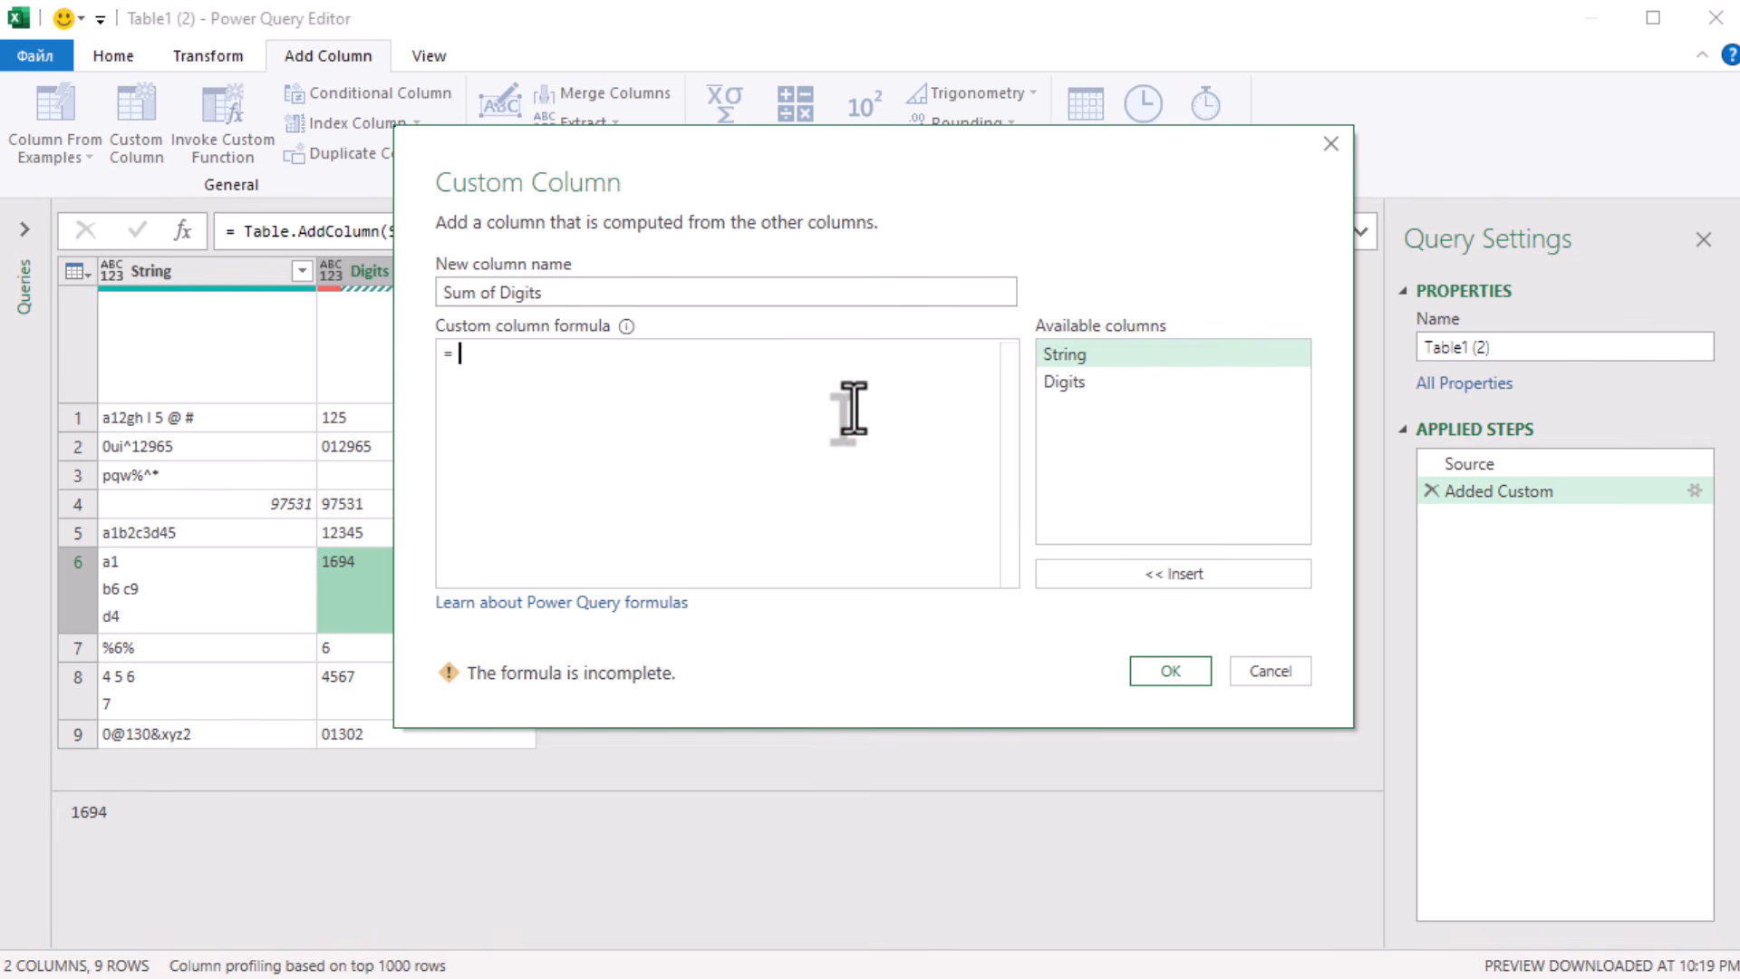
pyautogui.write('Text')
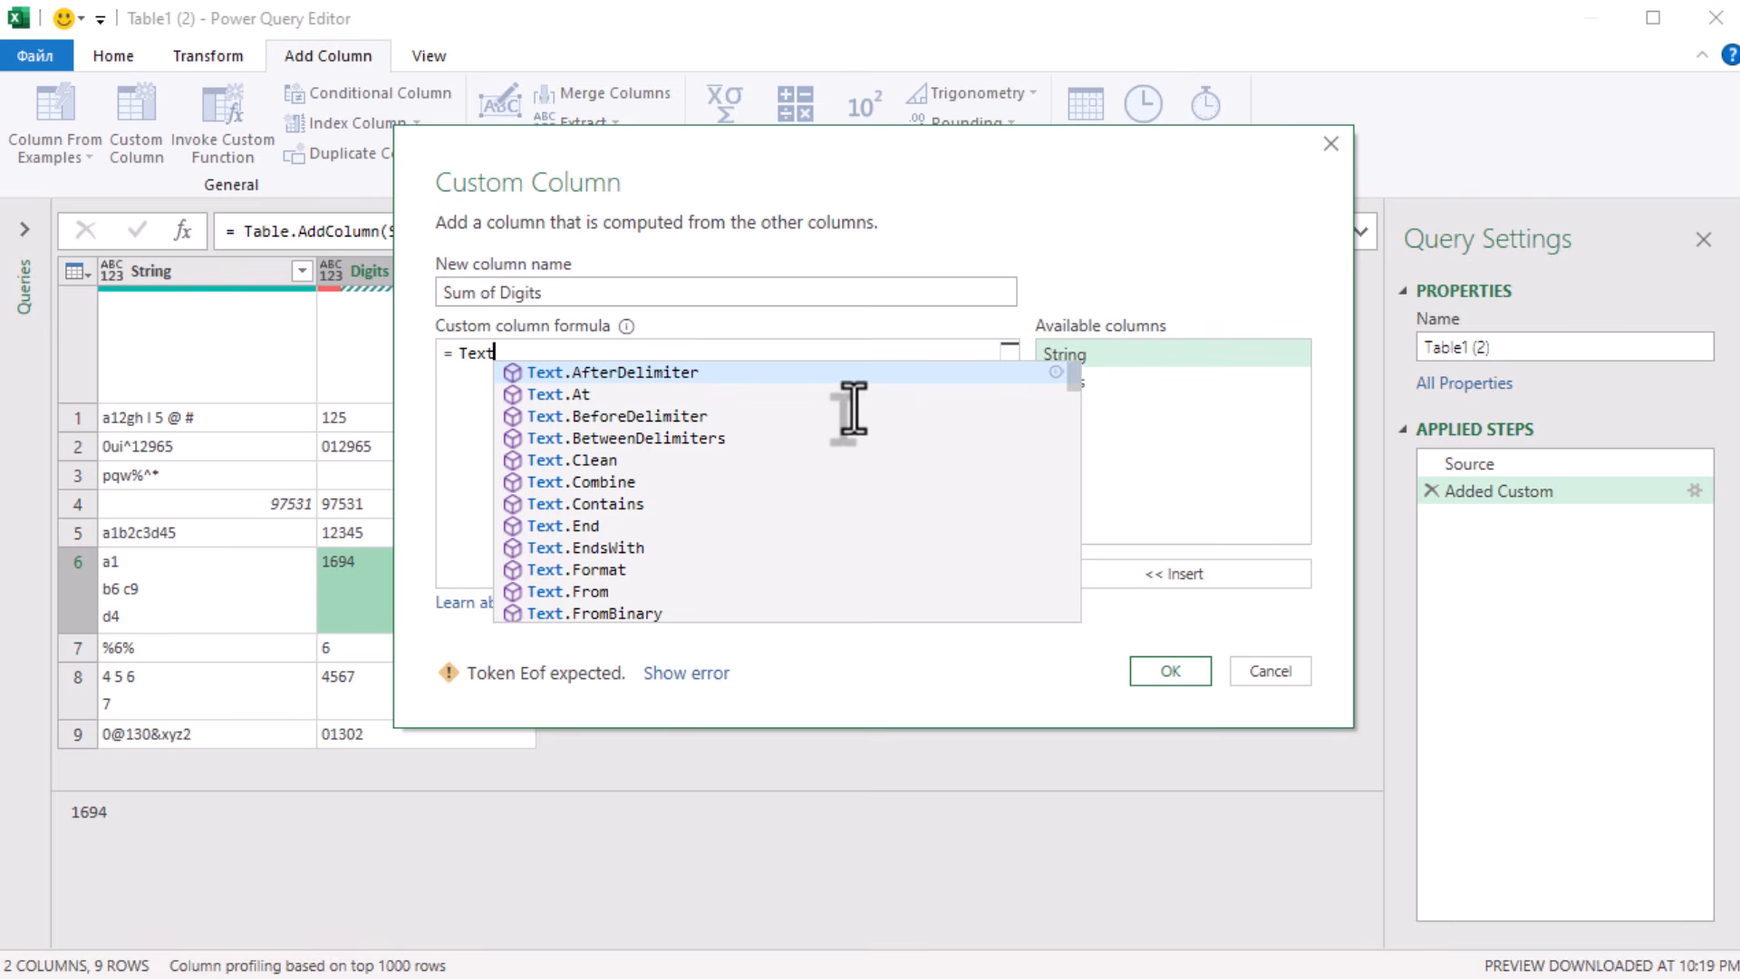
pyautogui.write('.')
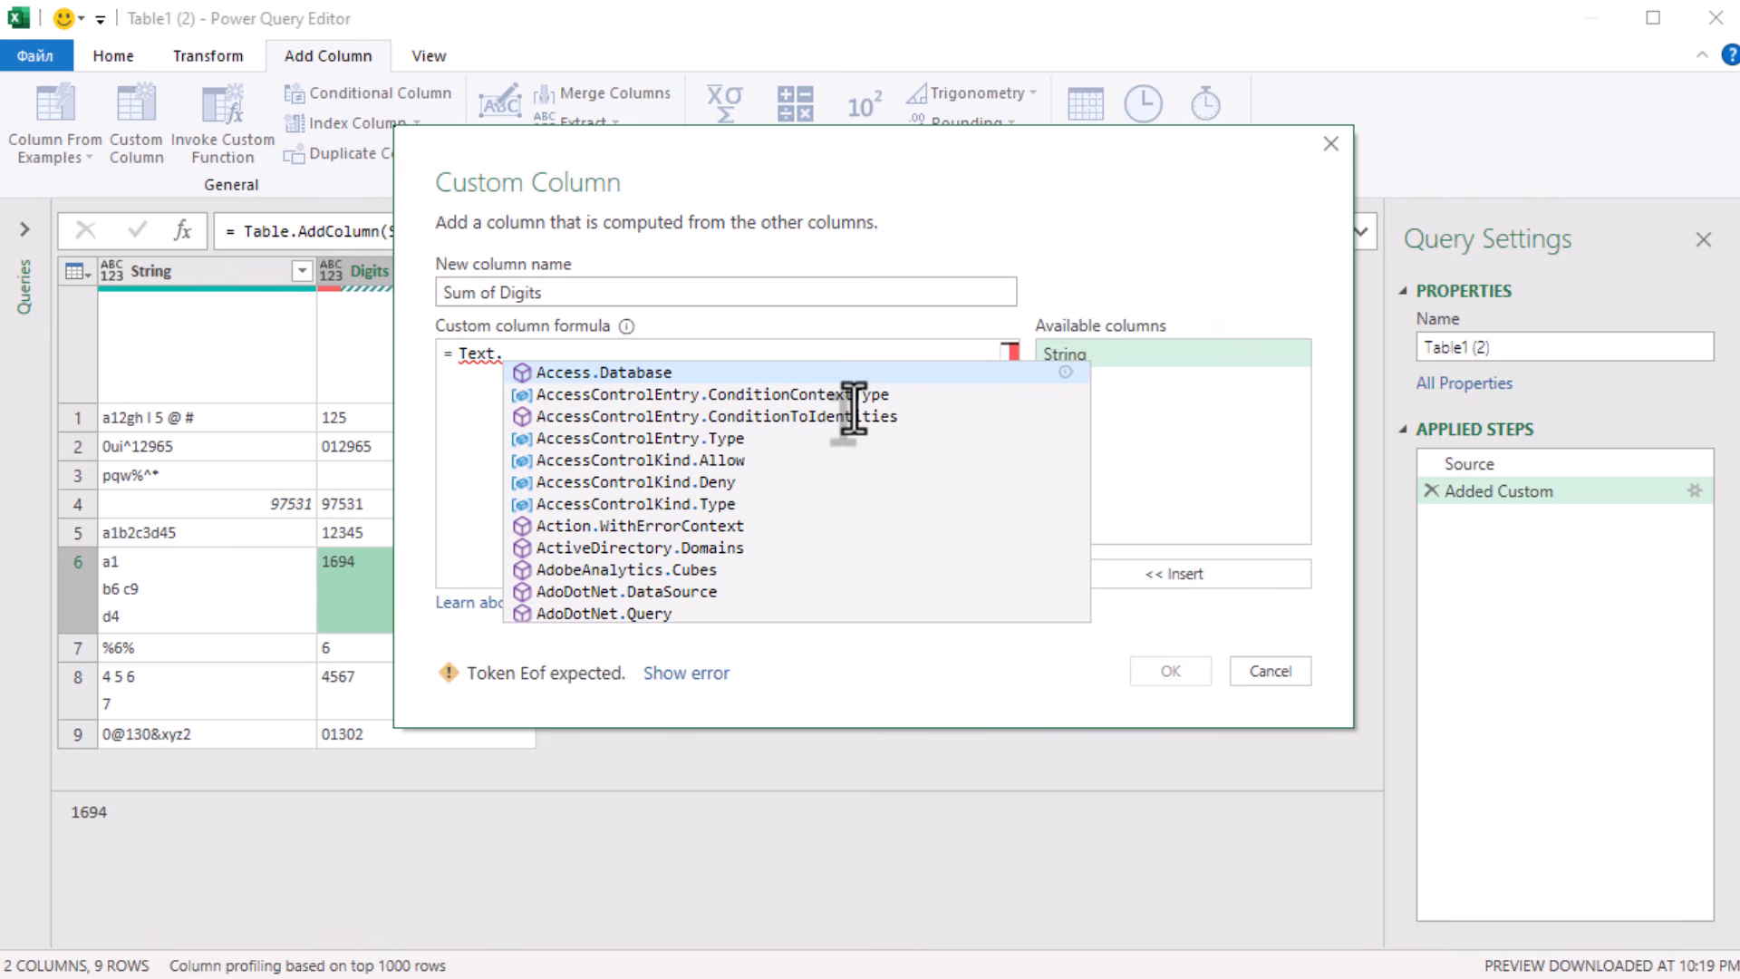
pyautogui.write('ToL')
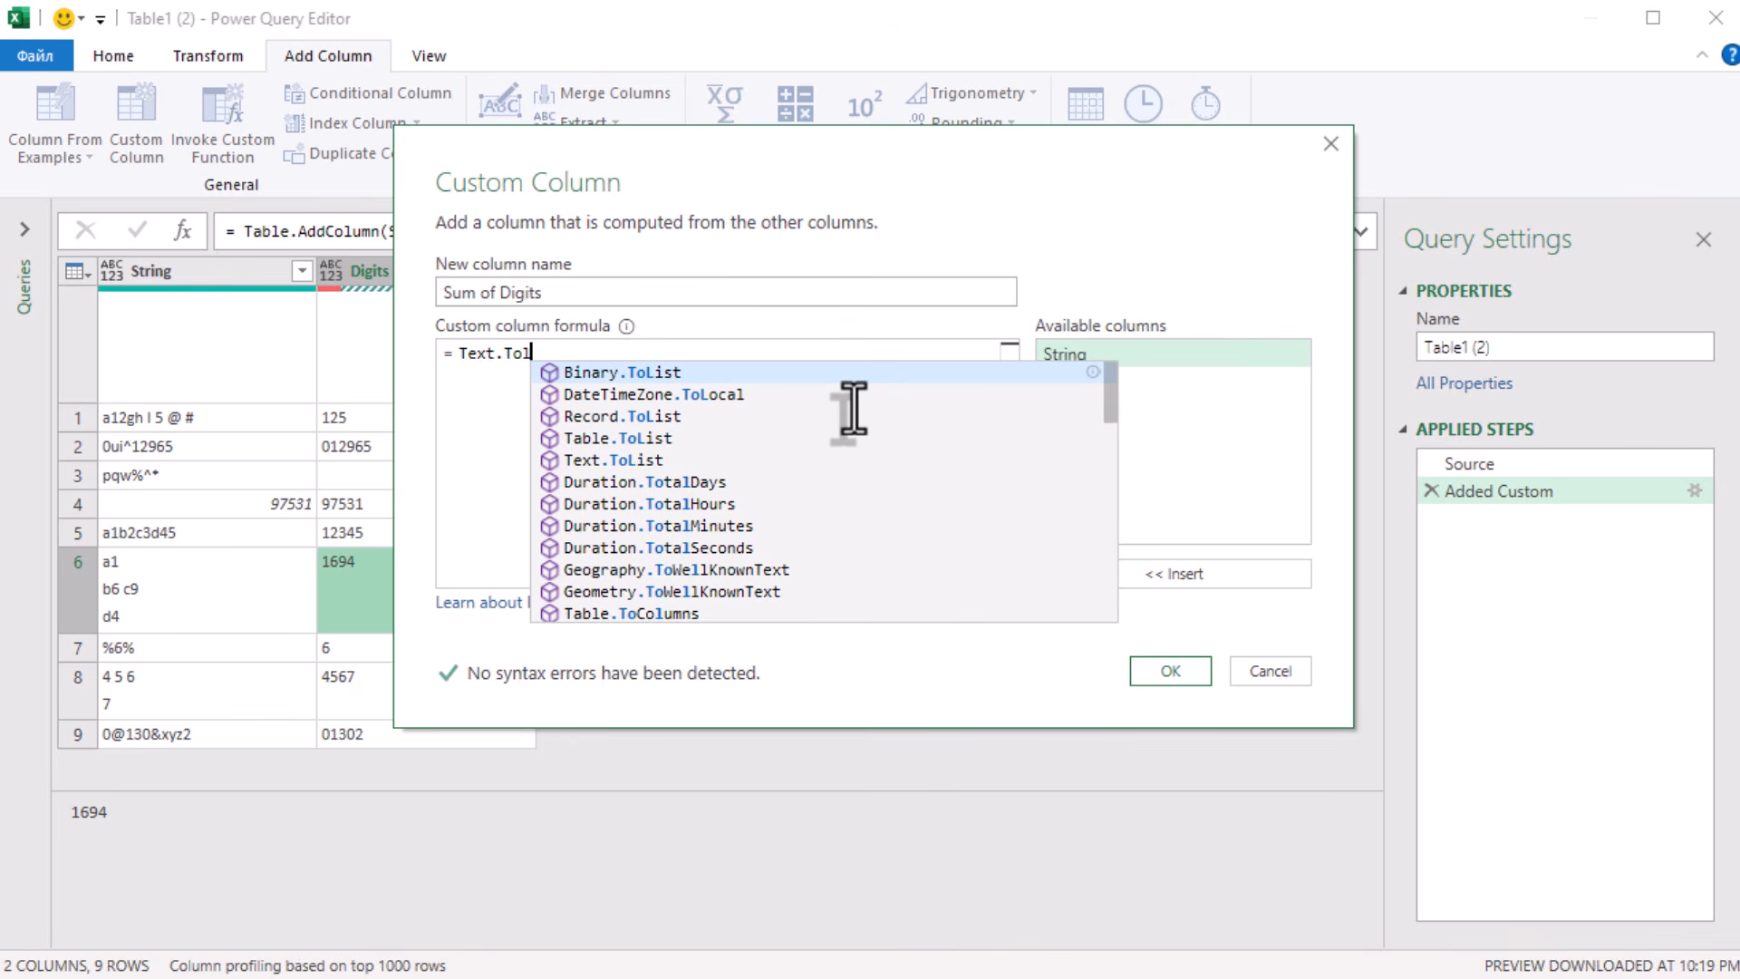
pyautogui.press('BackSpace')
pyautogui.write('List(')
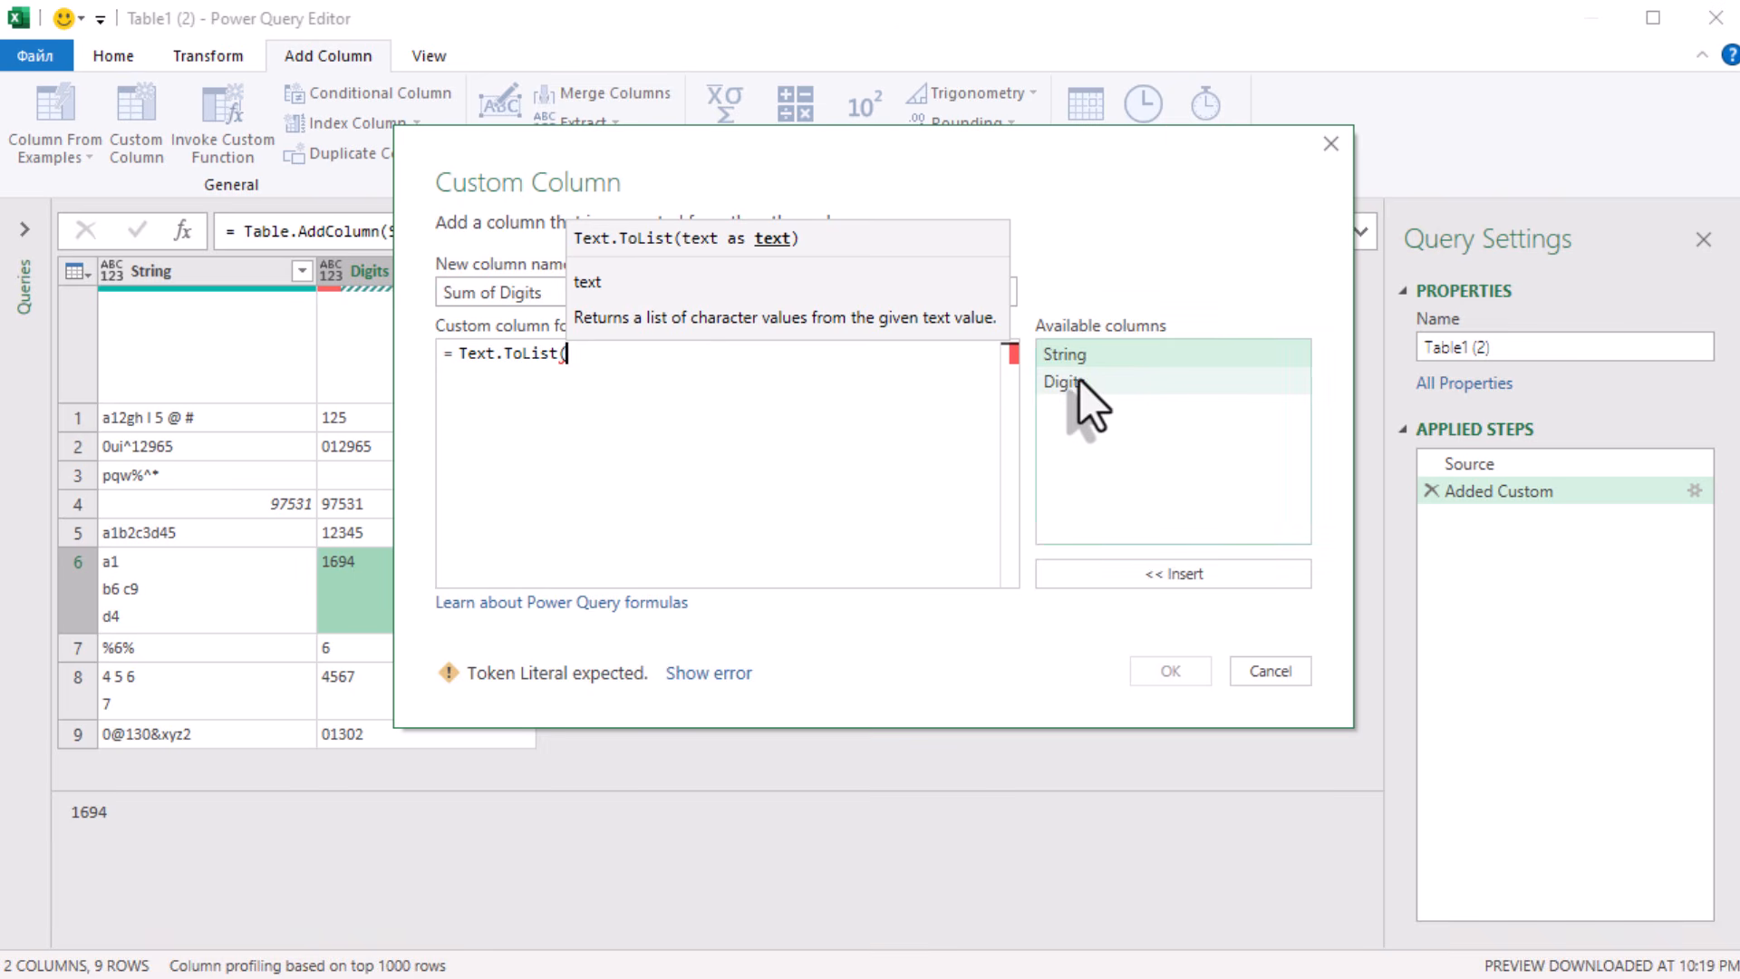
pyautogui.doubleClick(1079, 382)
pyautogui.write(')')
pyautogui.click(1157, 663)
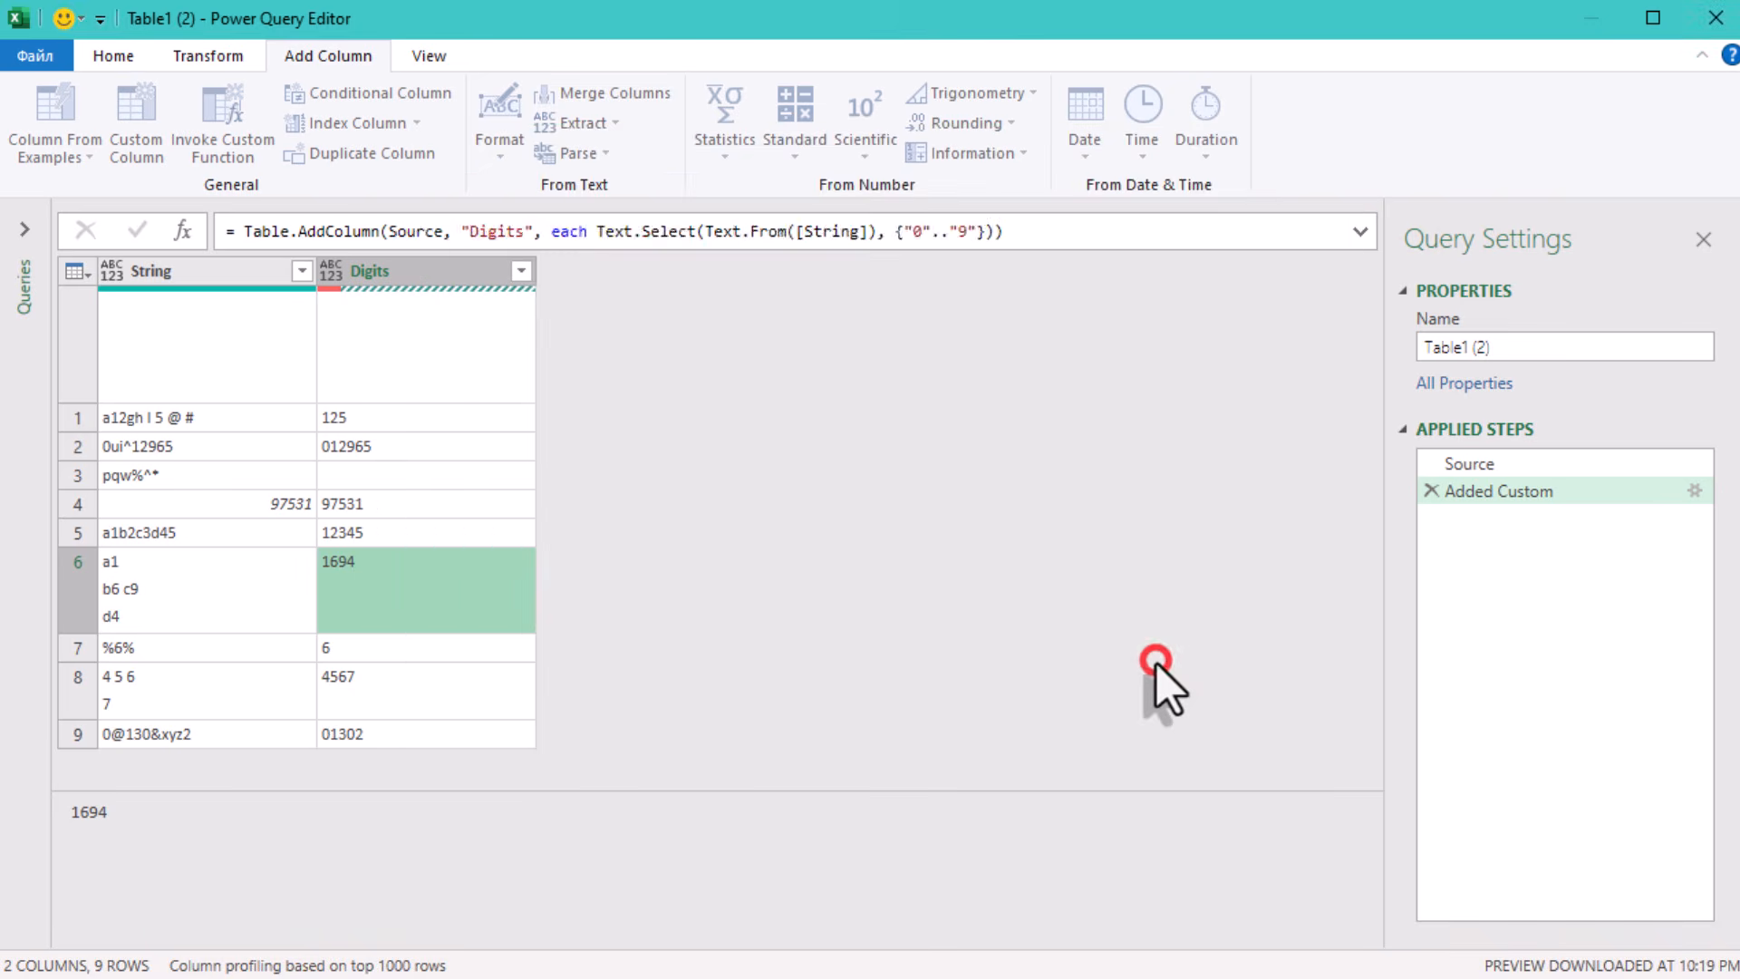
# - Preview the lists in the first six rows of the Sum of Digits column
pyautogui.click(677, 426)
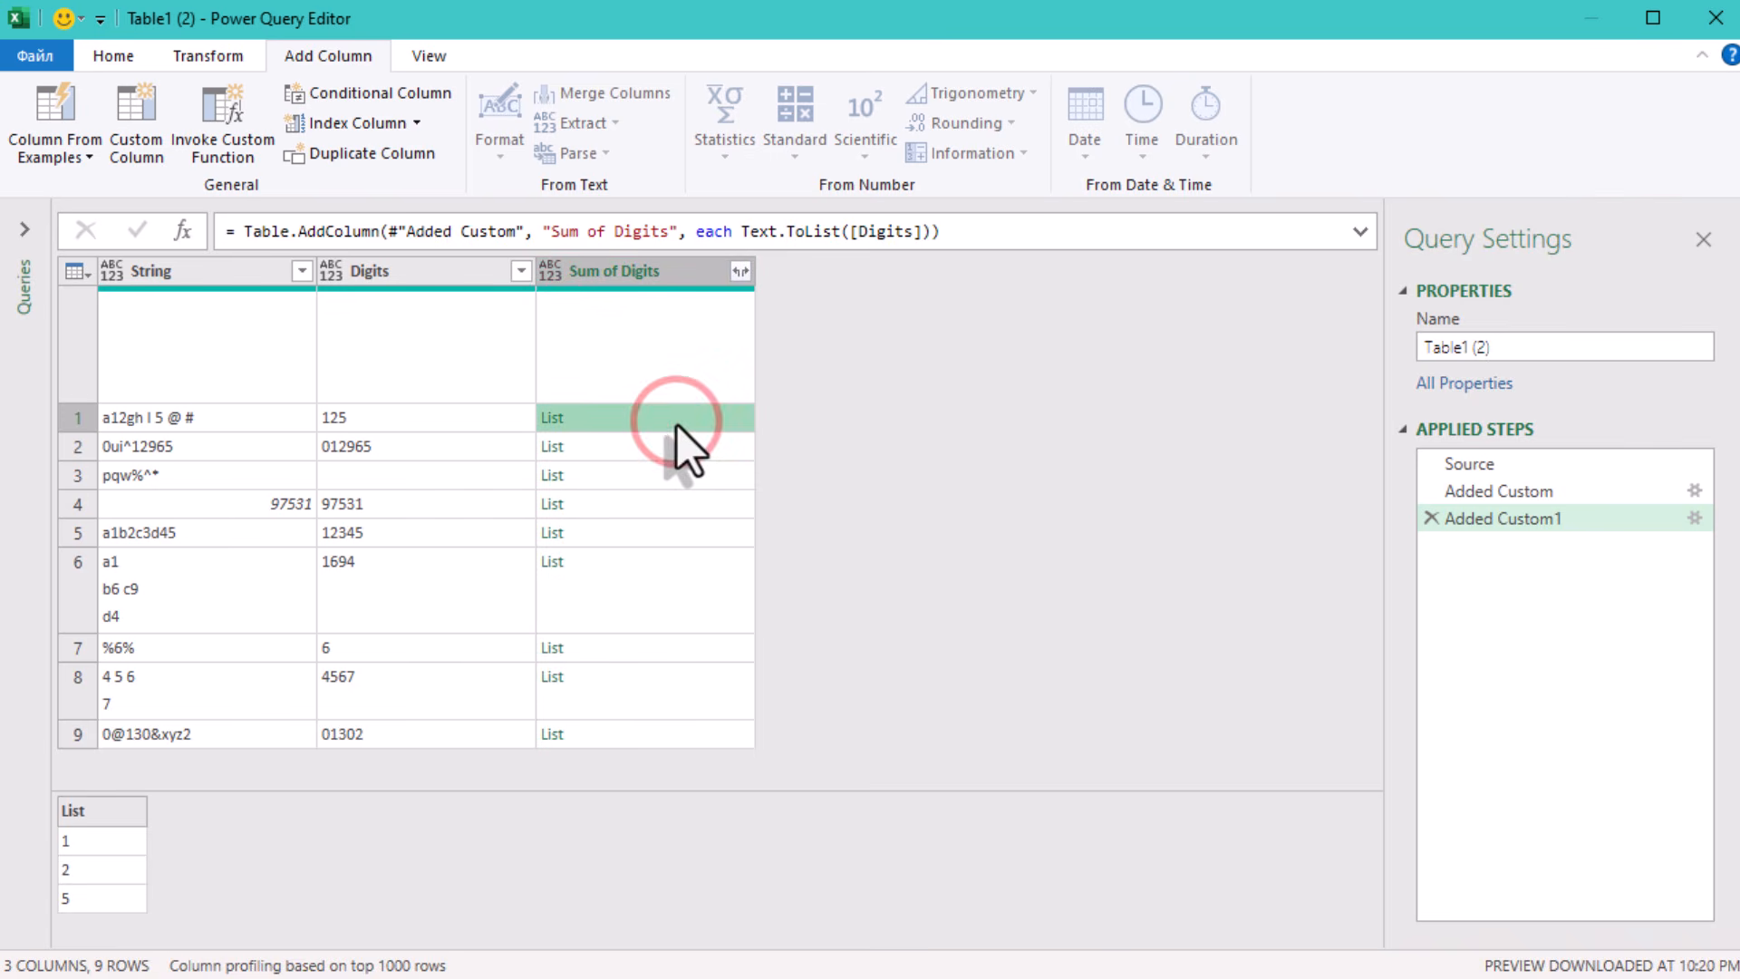
pyautogui.click(672, 442)
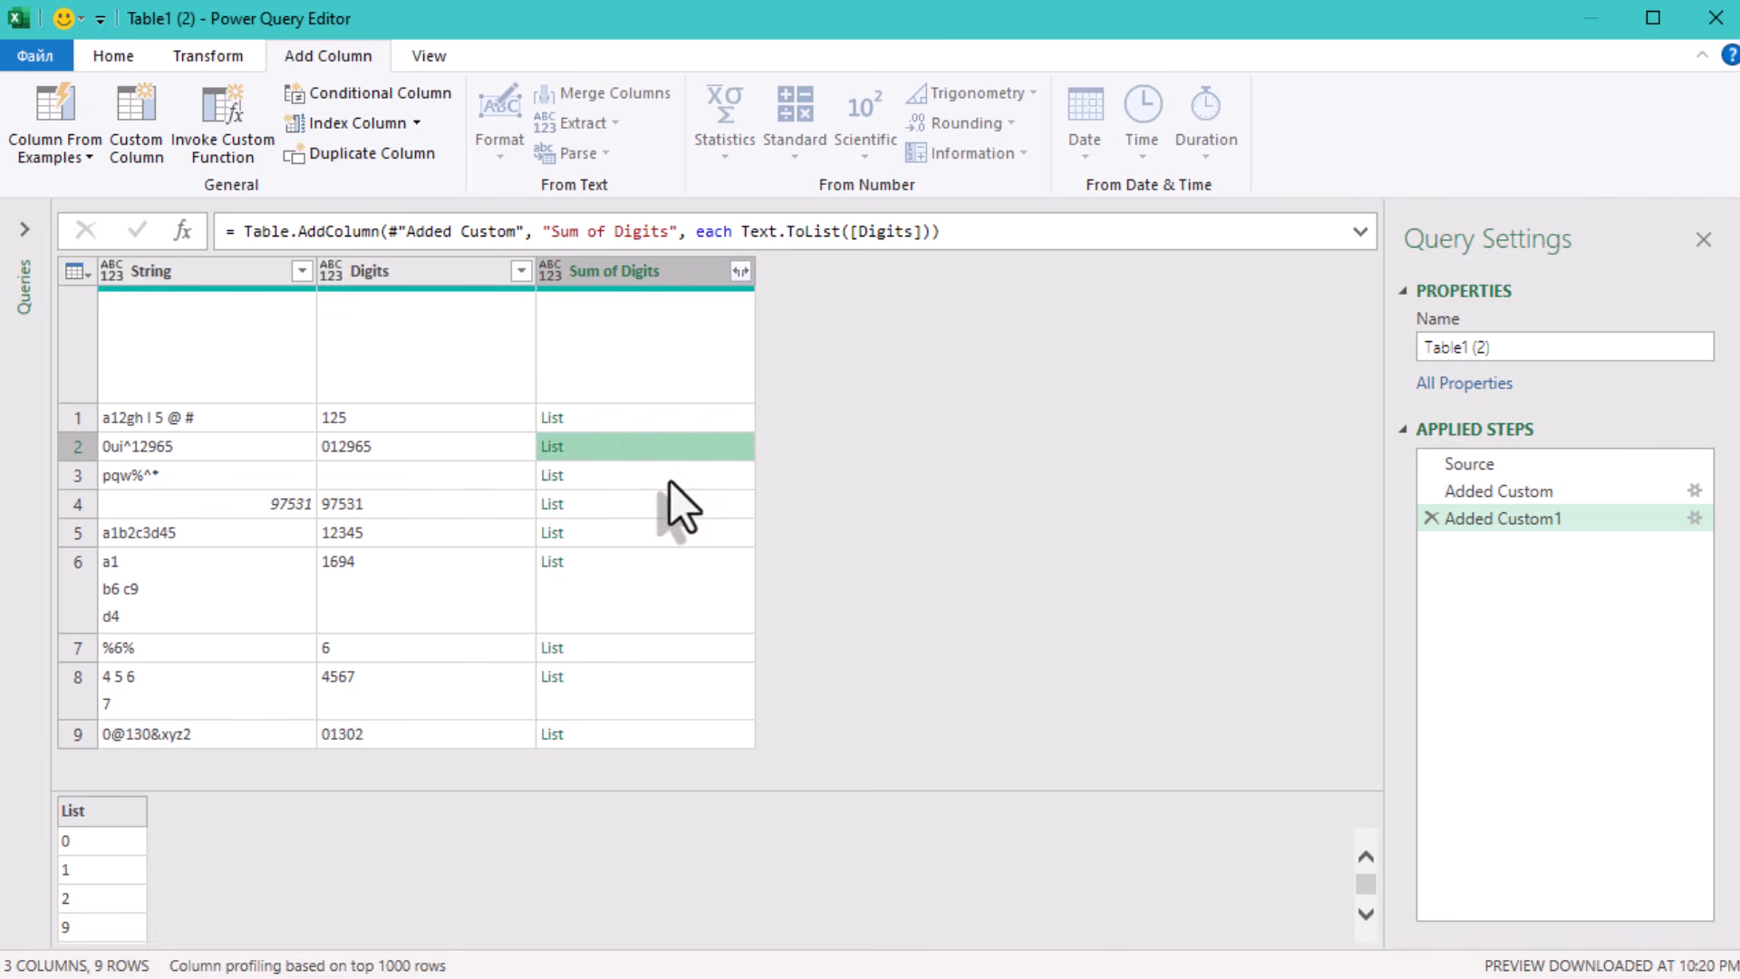
pyautogui.click(673, 480)
pyautogui.click(666, 504)
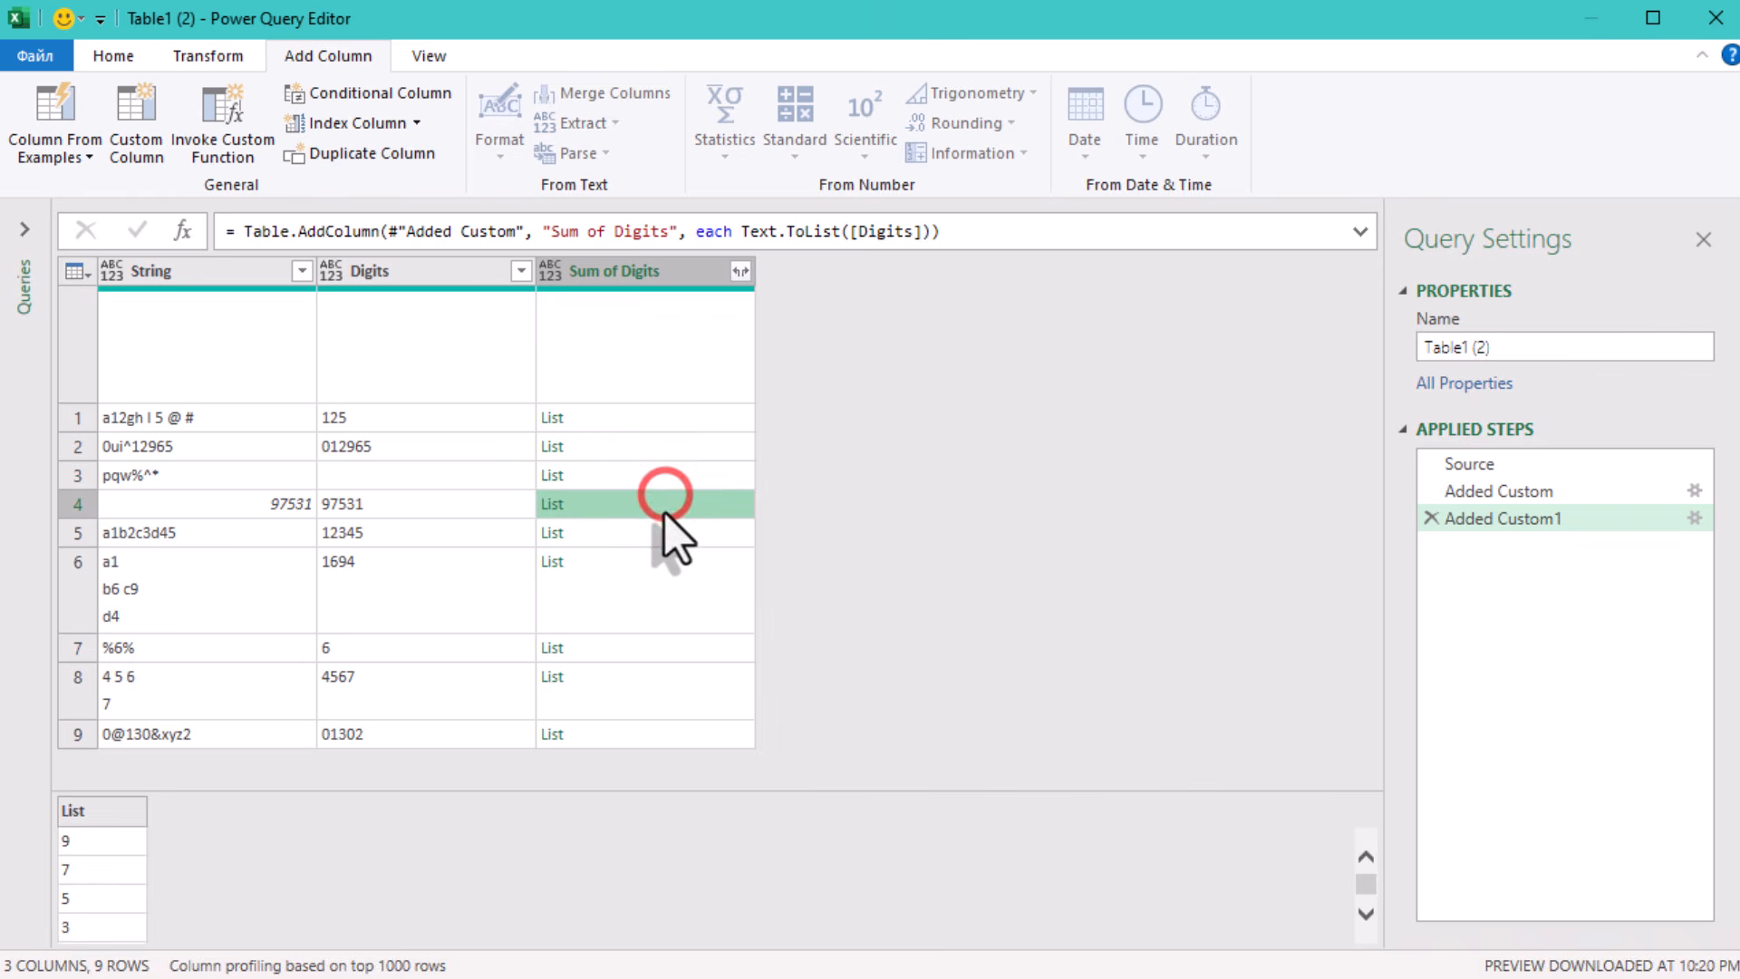
pyautogui.click(666, 534)
pyautogui.click(675, 591)
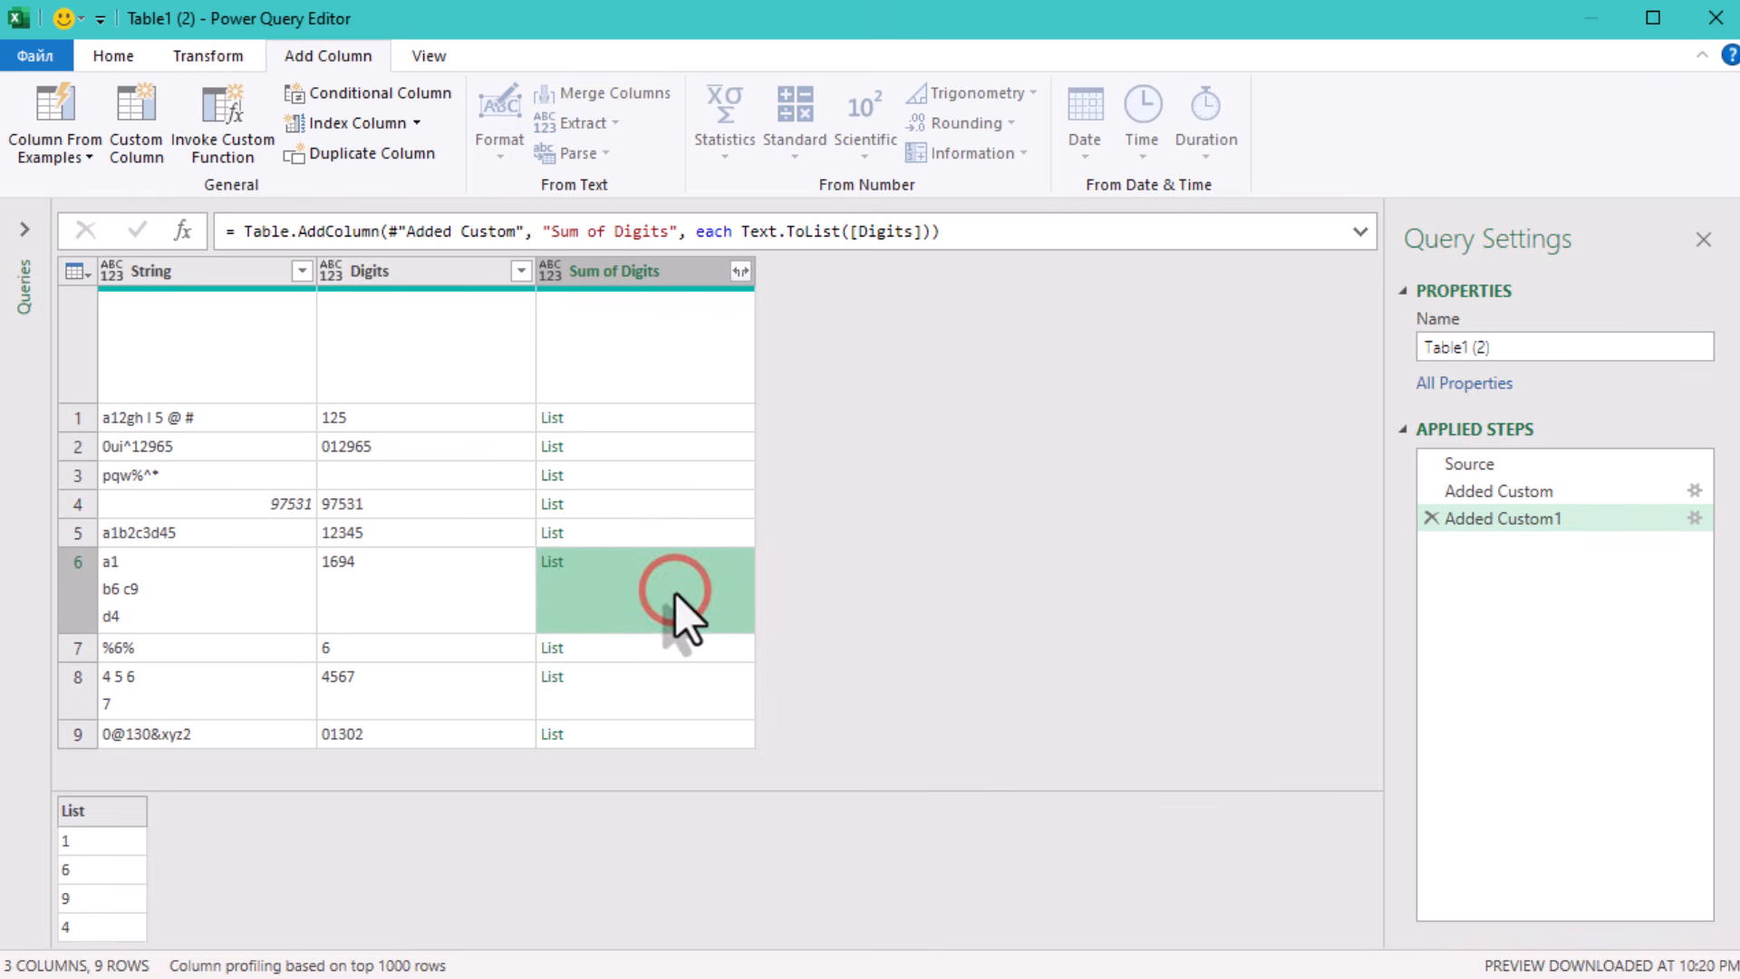
# - Wrap Text.ToList([Digits]) in List.Transform() as its first argument in the Sum of Digits formula
pyautogui.click(739, 238)
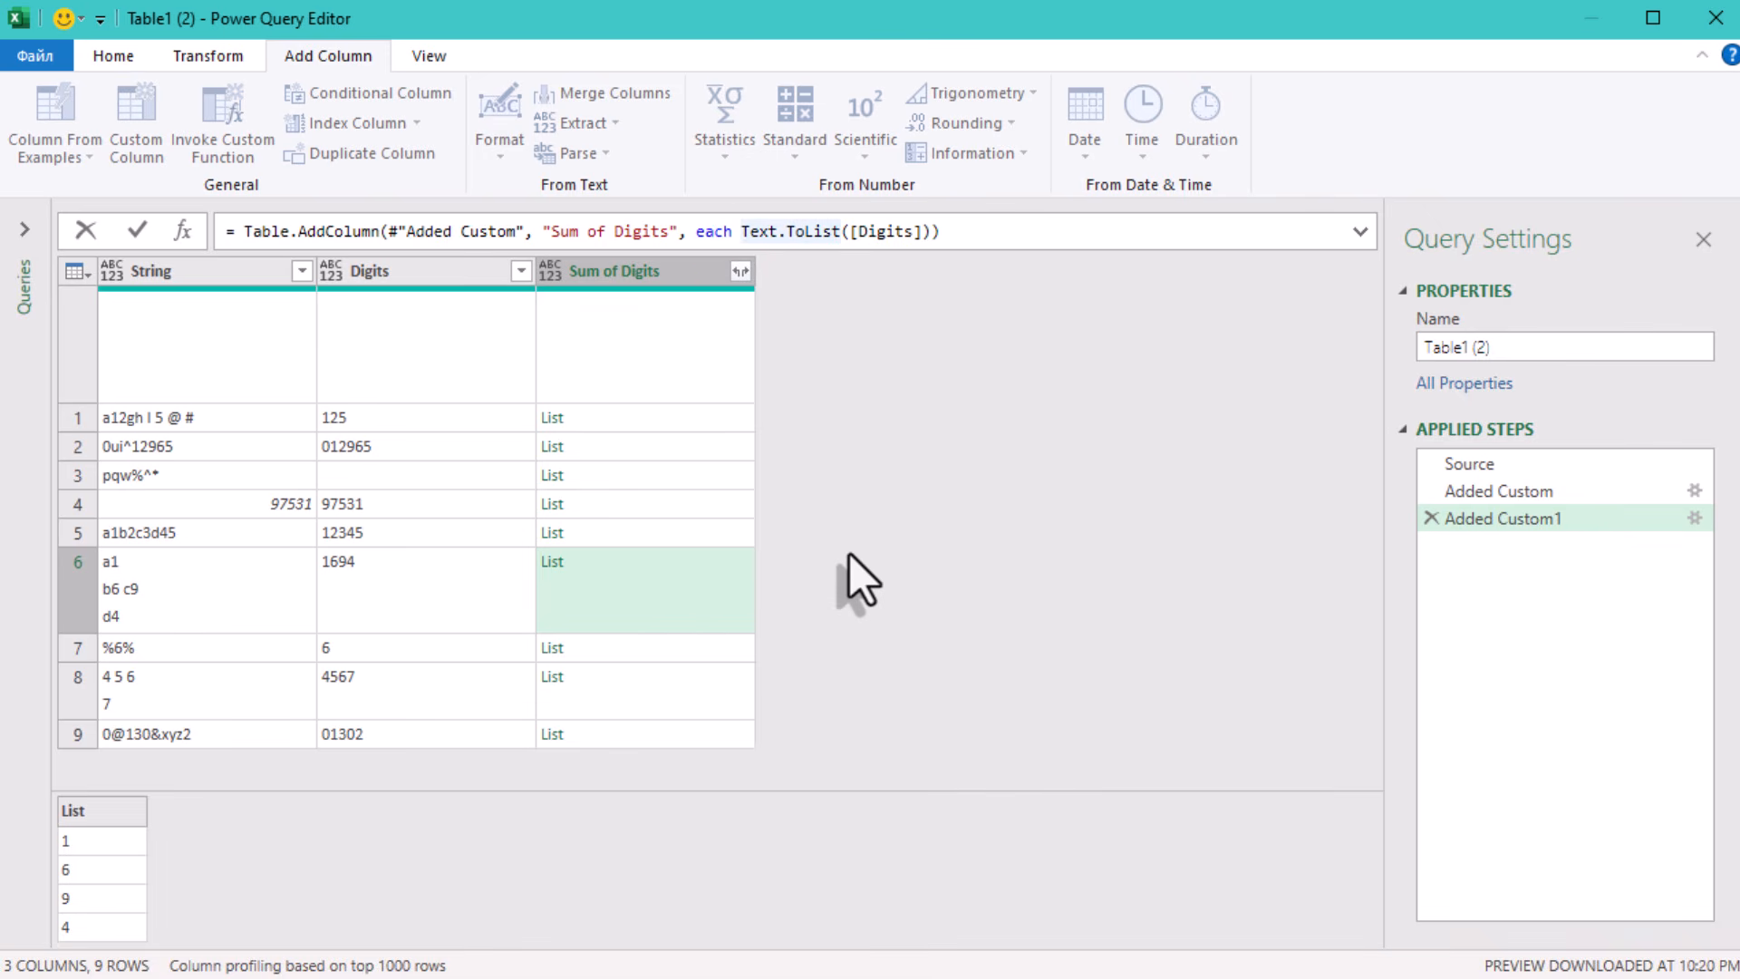
pyautogui.write('List.')
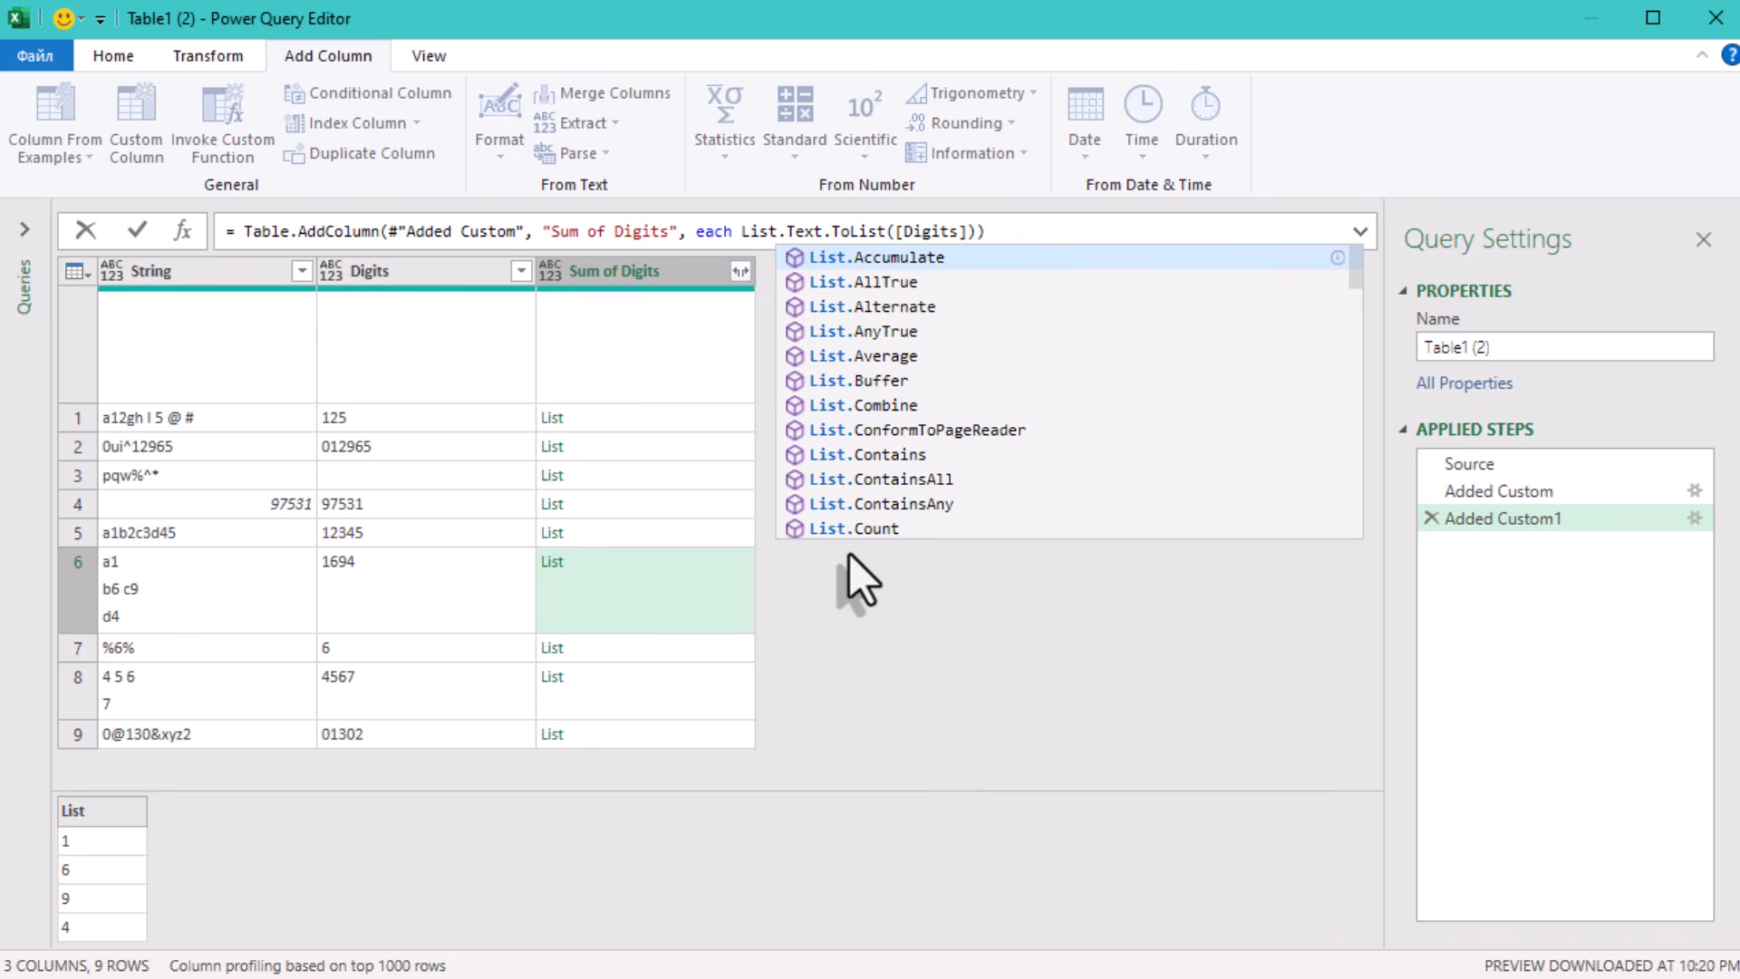
pyautogui.write('Tr')
pyautogui.write('ans')
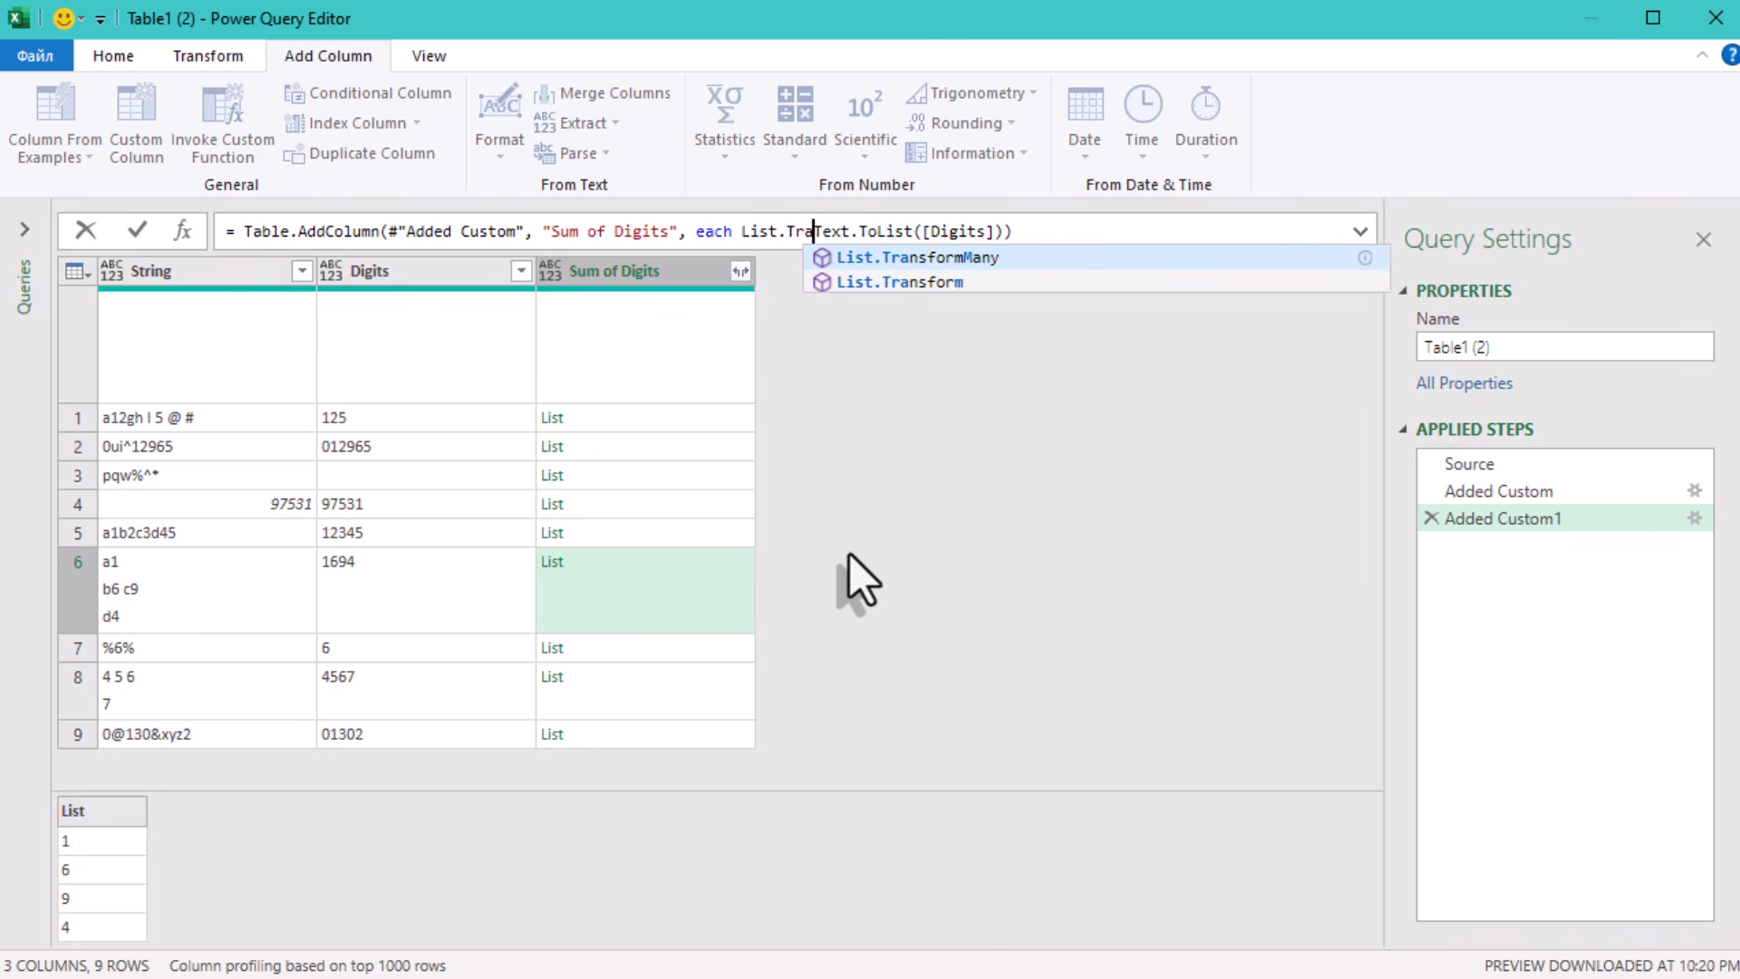
pyautogui.write('form')
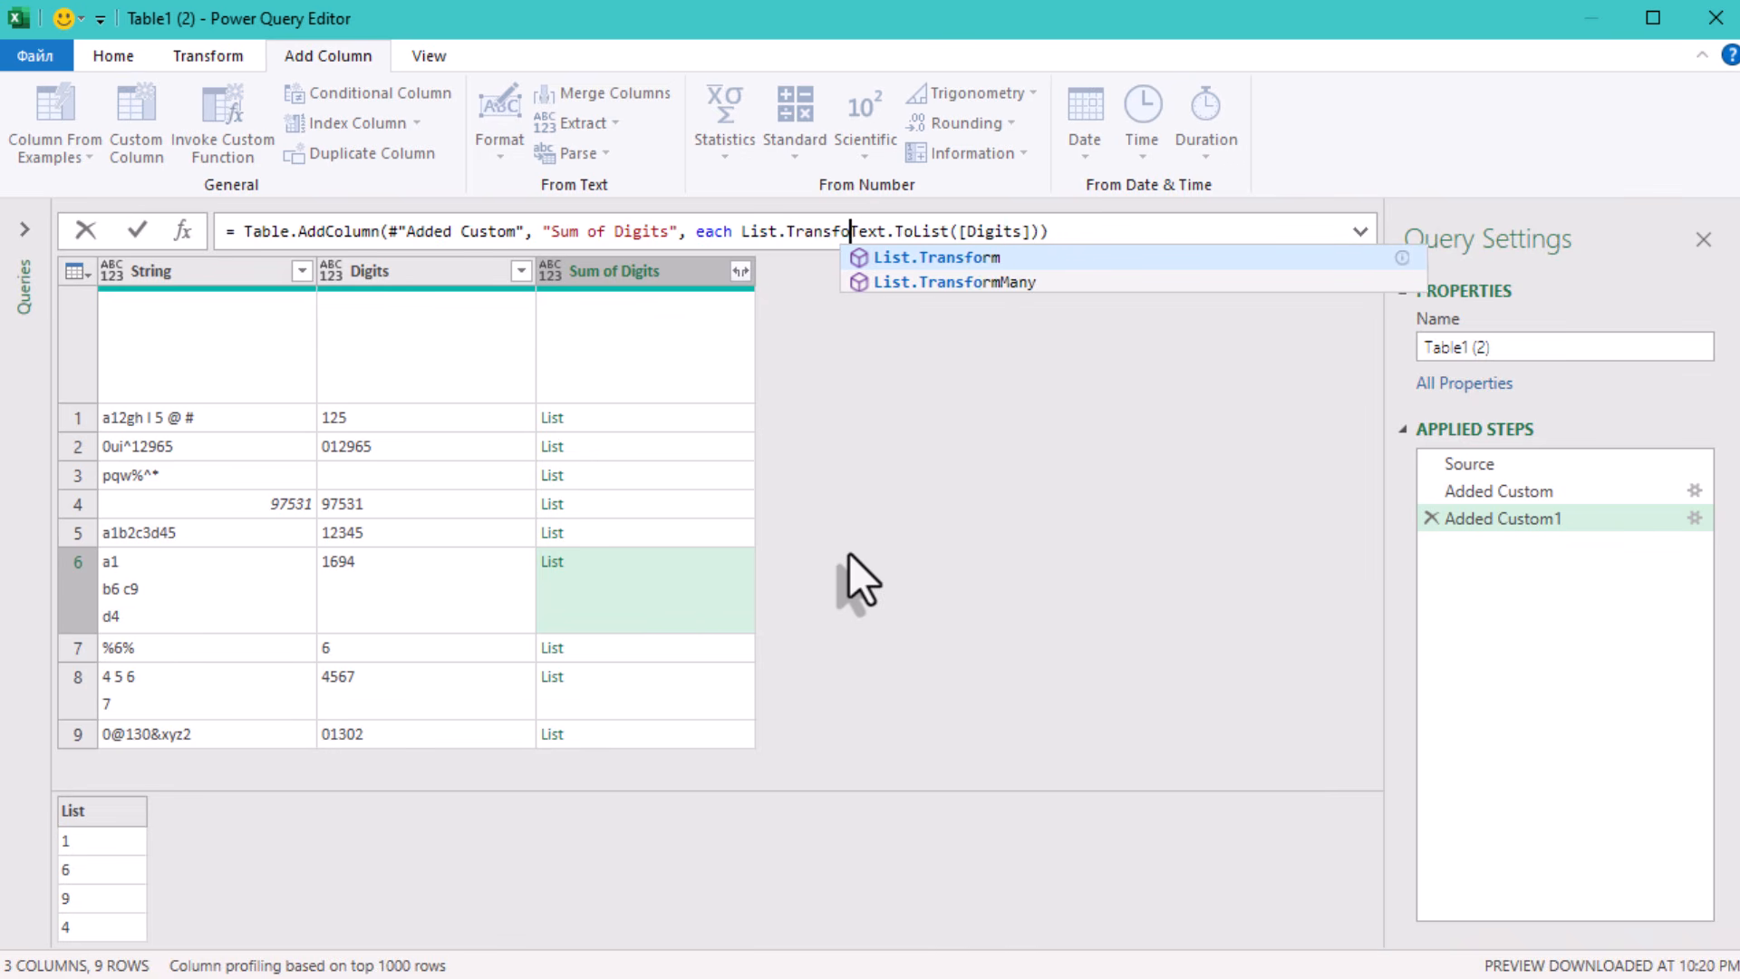
pyautogui.press('Escape')
pyautogui.write('(')
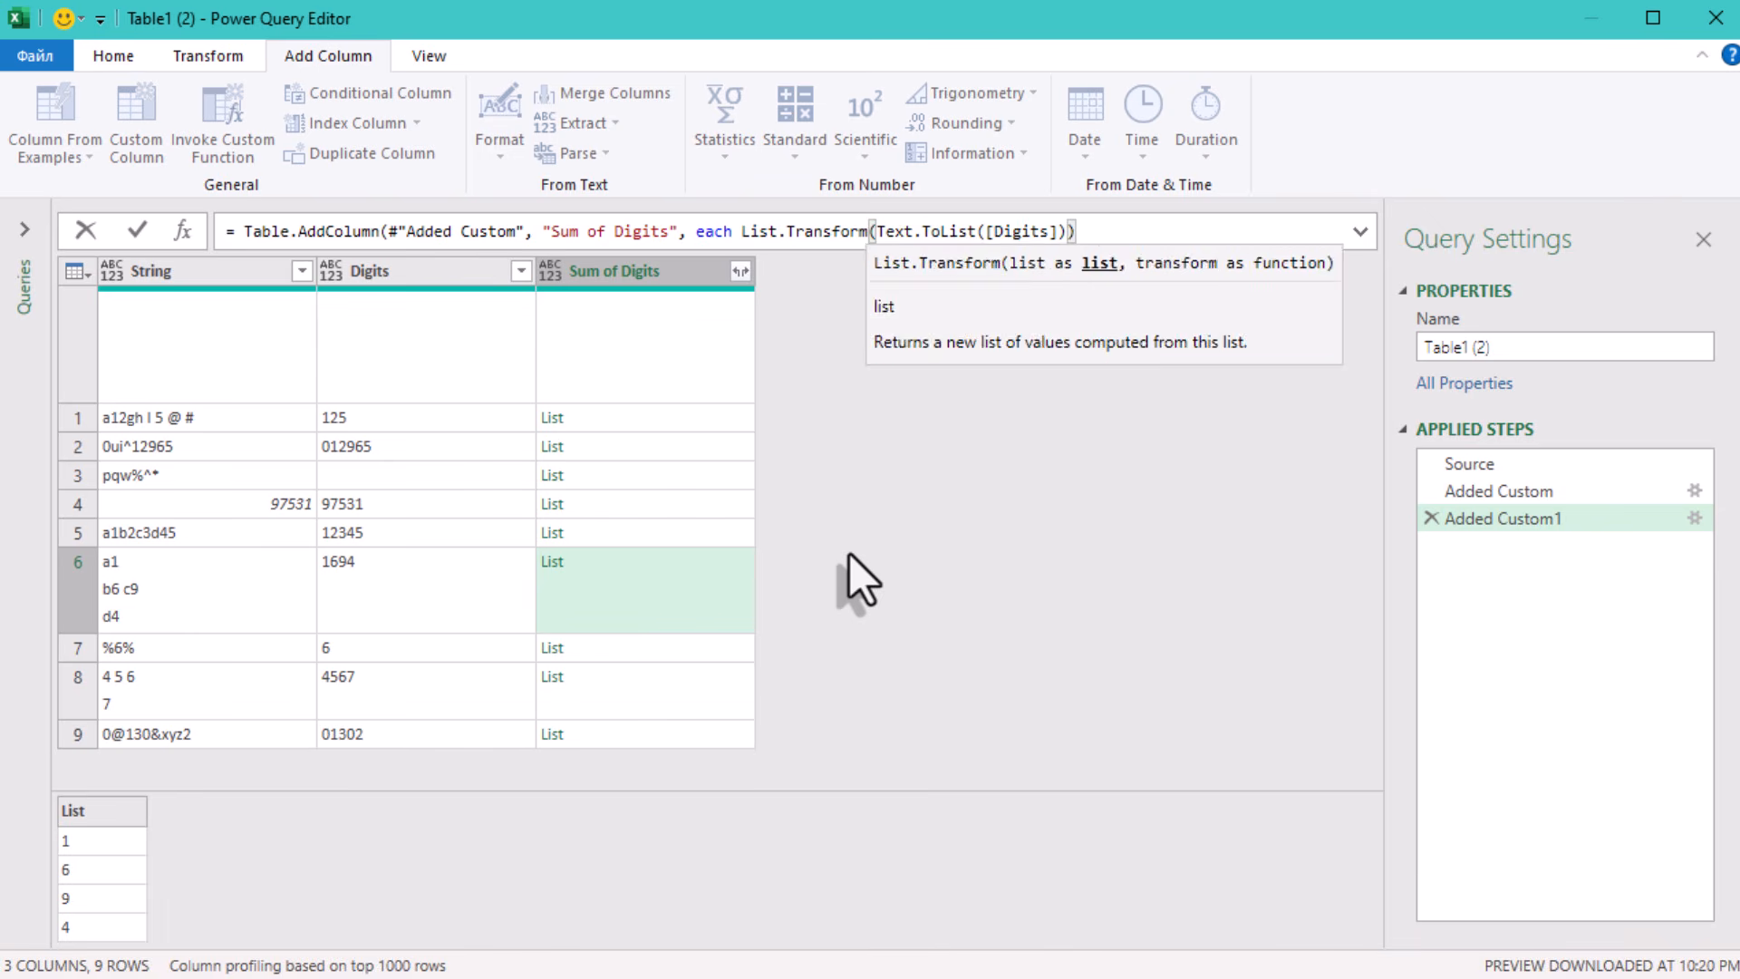
pyautogui.press('End')
pyautogui.press('Left')
pyautogui.write(',')
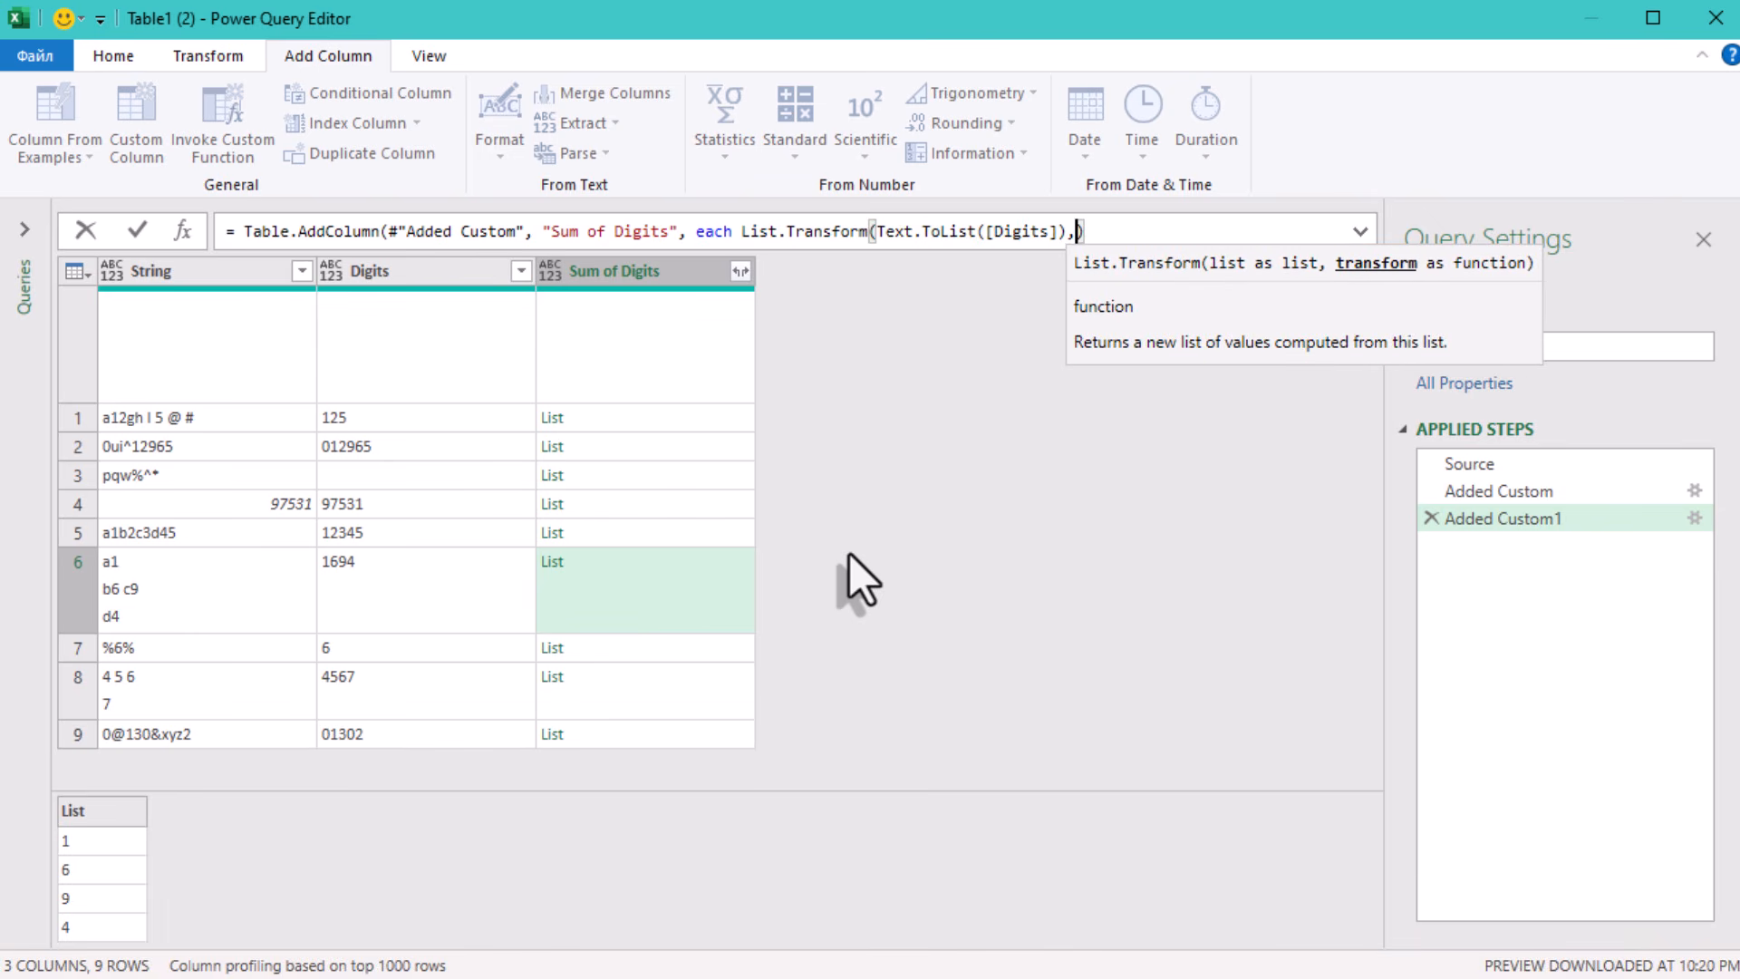
pyautogui.write(' each ')
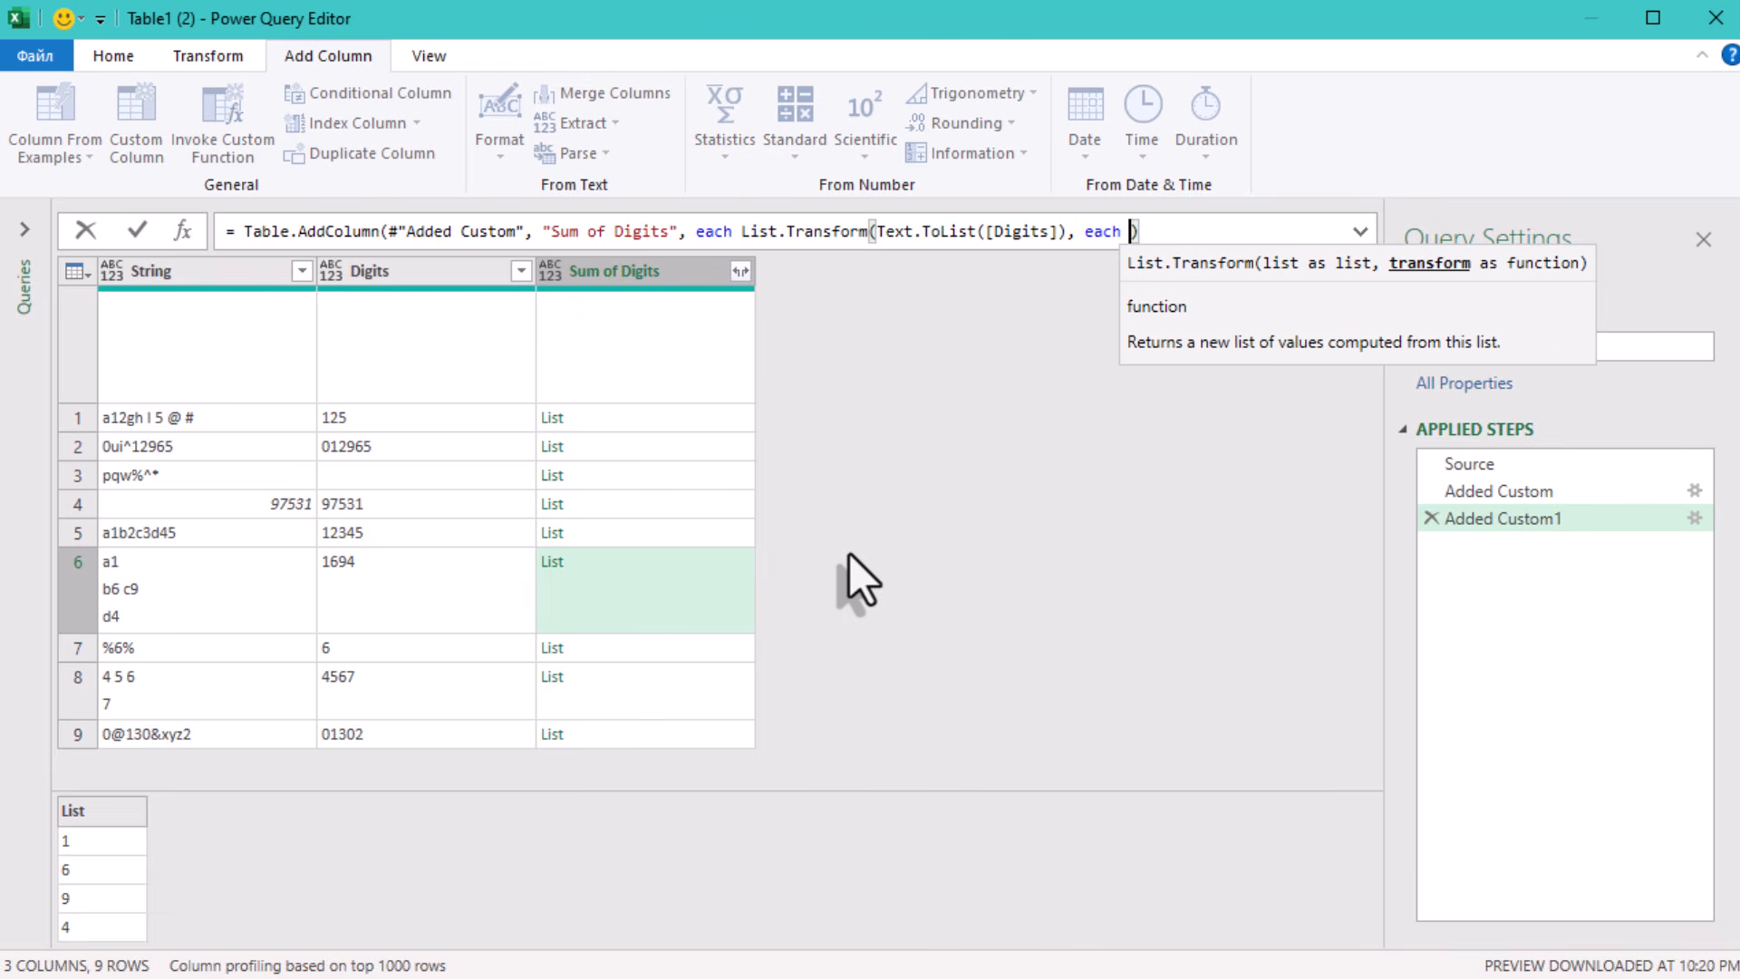
pyautogui.write('Number.From')
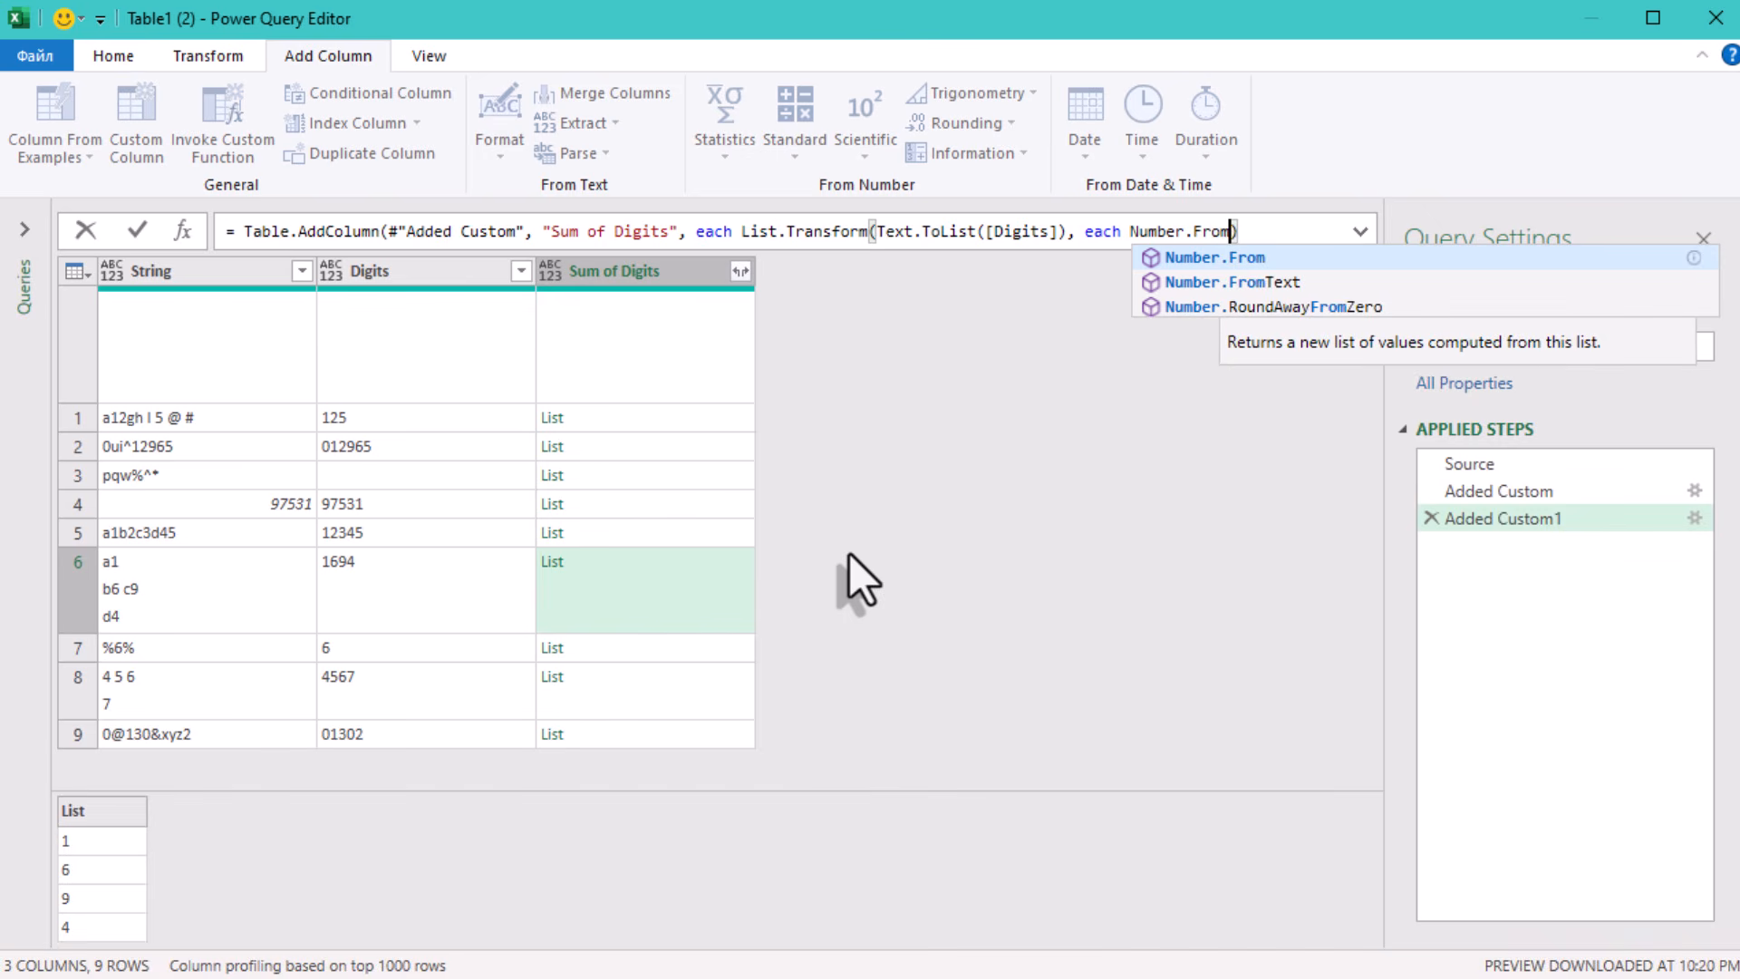
pyautogui.write('(')
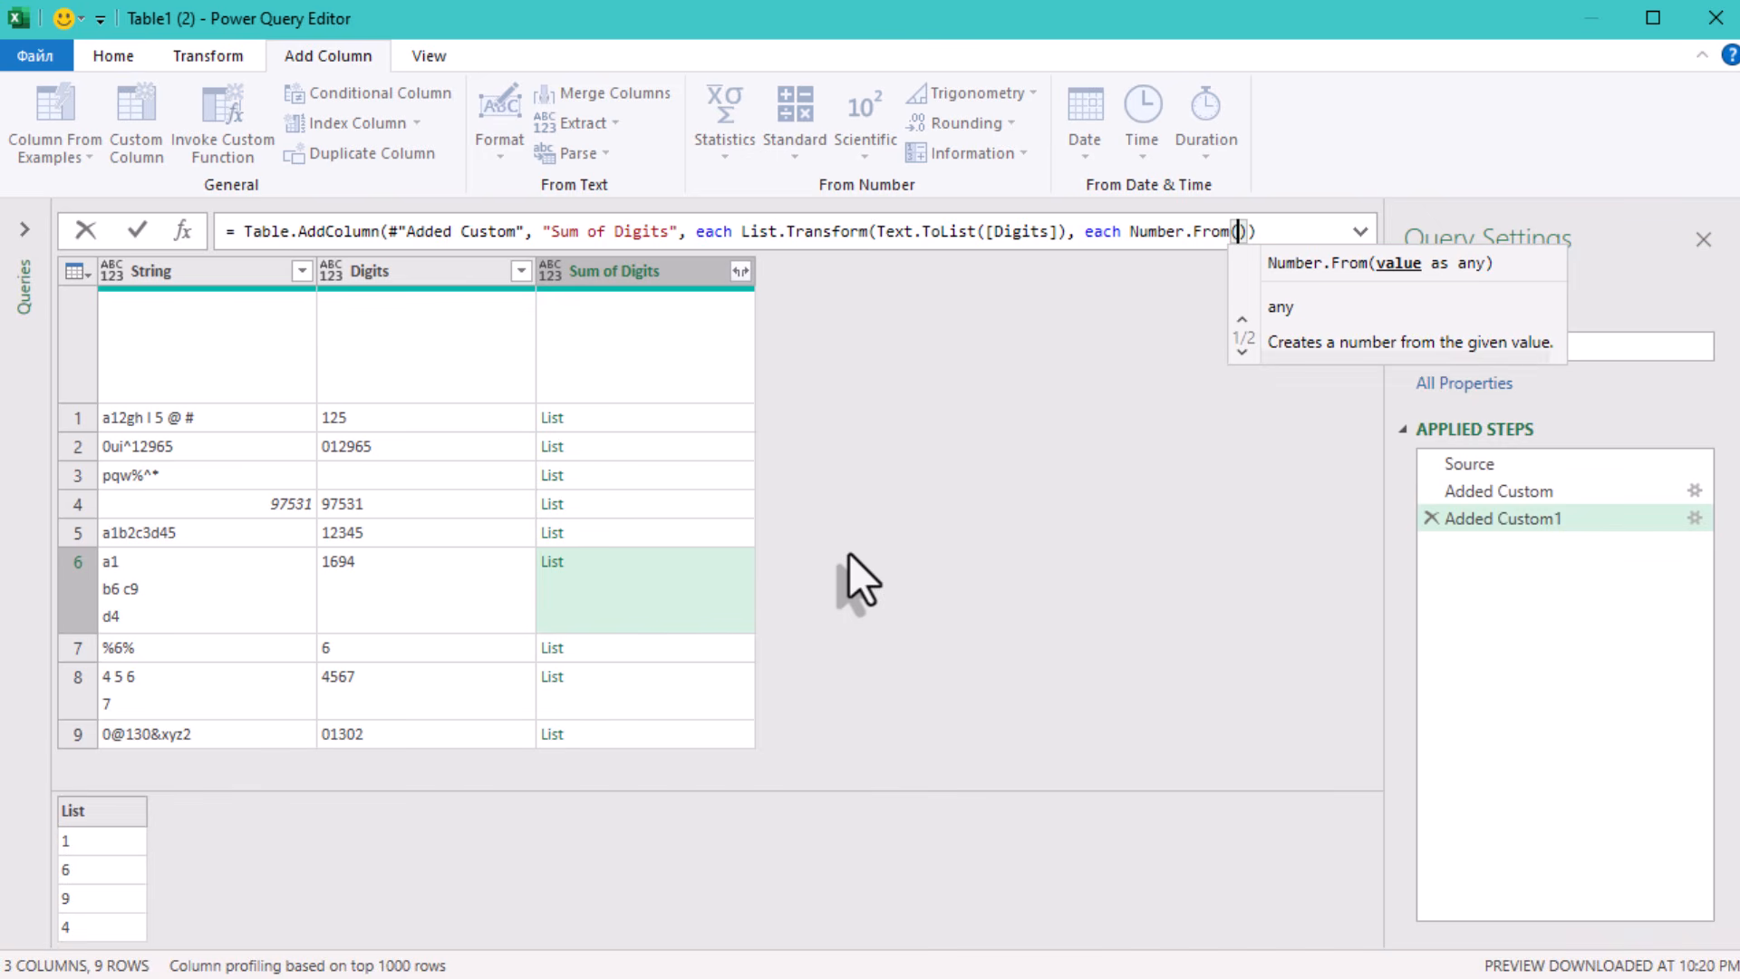
pyautogui.write('_)')
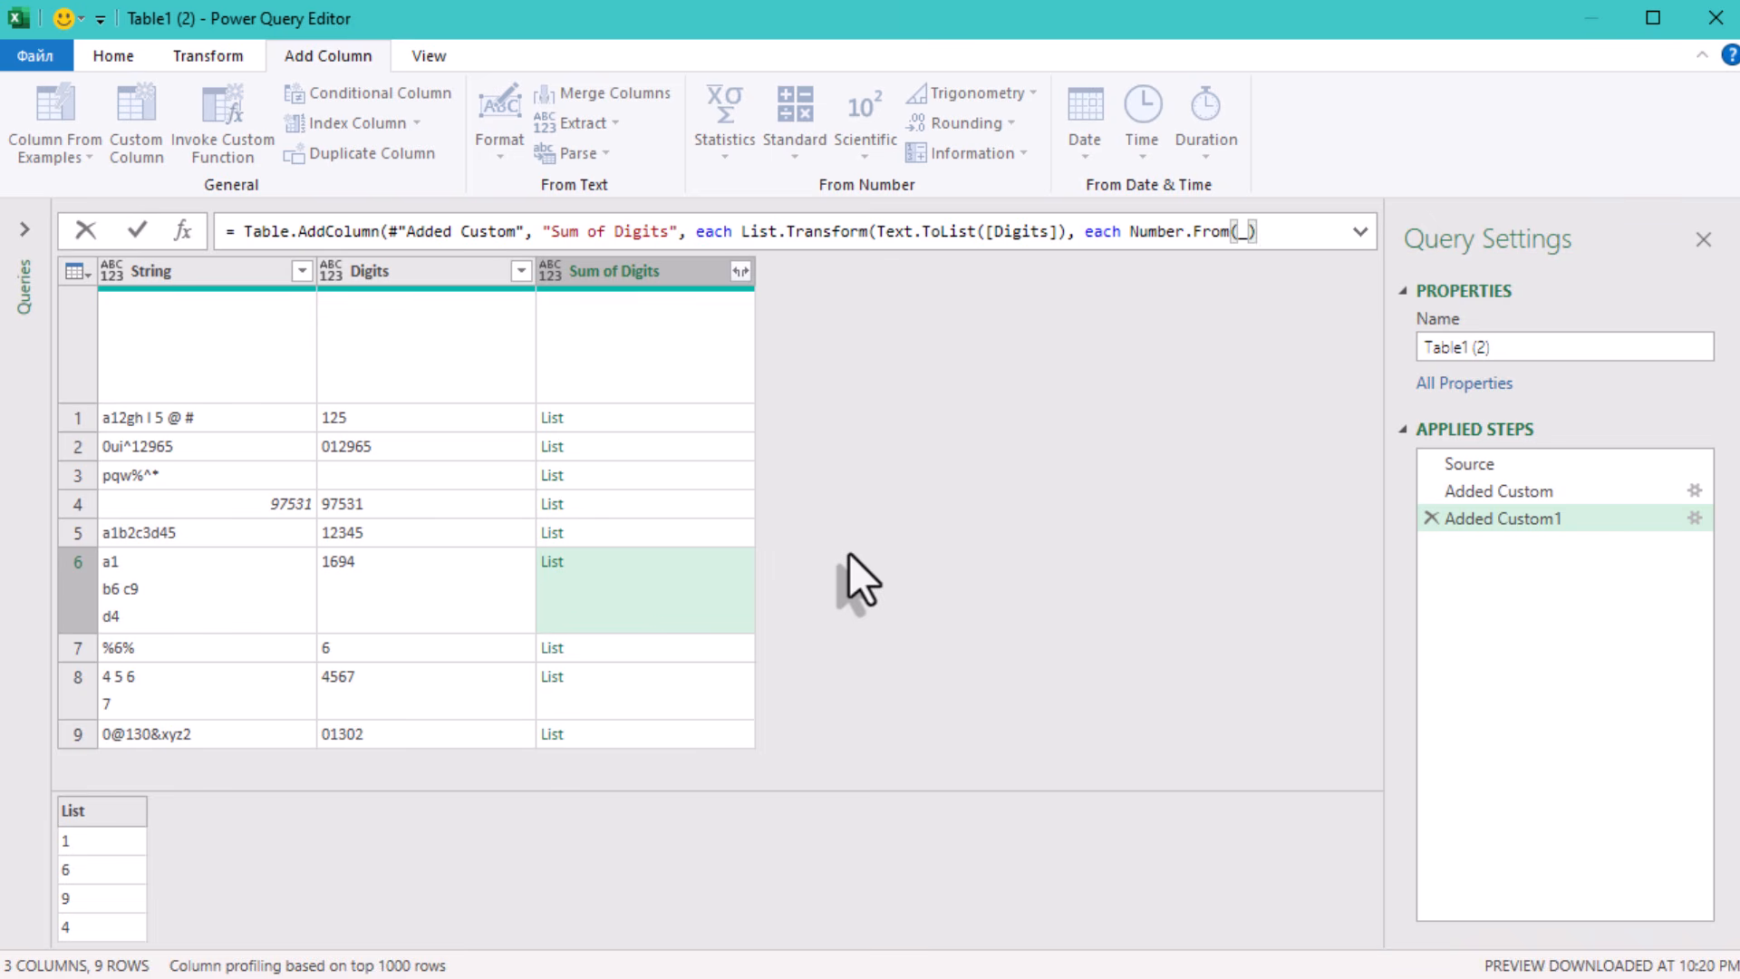
pyautogui.write(')')
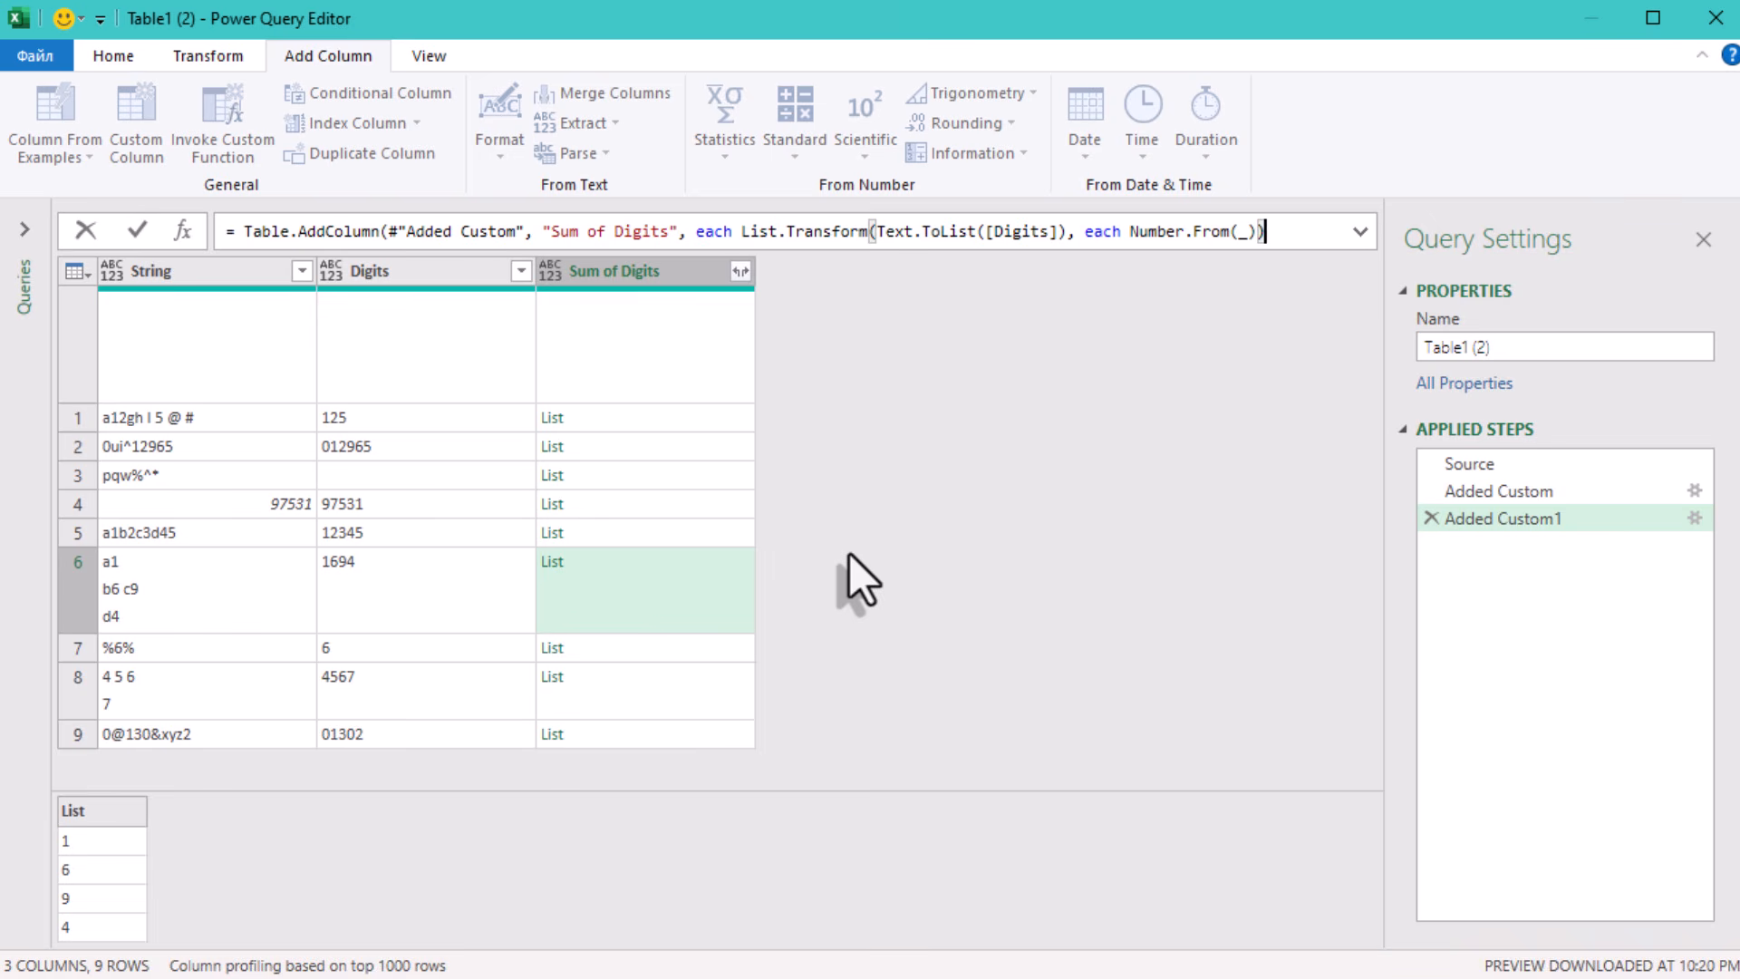
# - Add each Number.From(_) as the List.Transform function, apply the formula and preview the first row's list
pyautogui.click(961, 548)
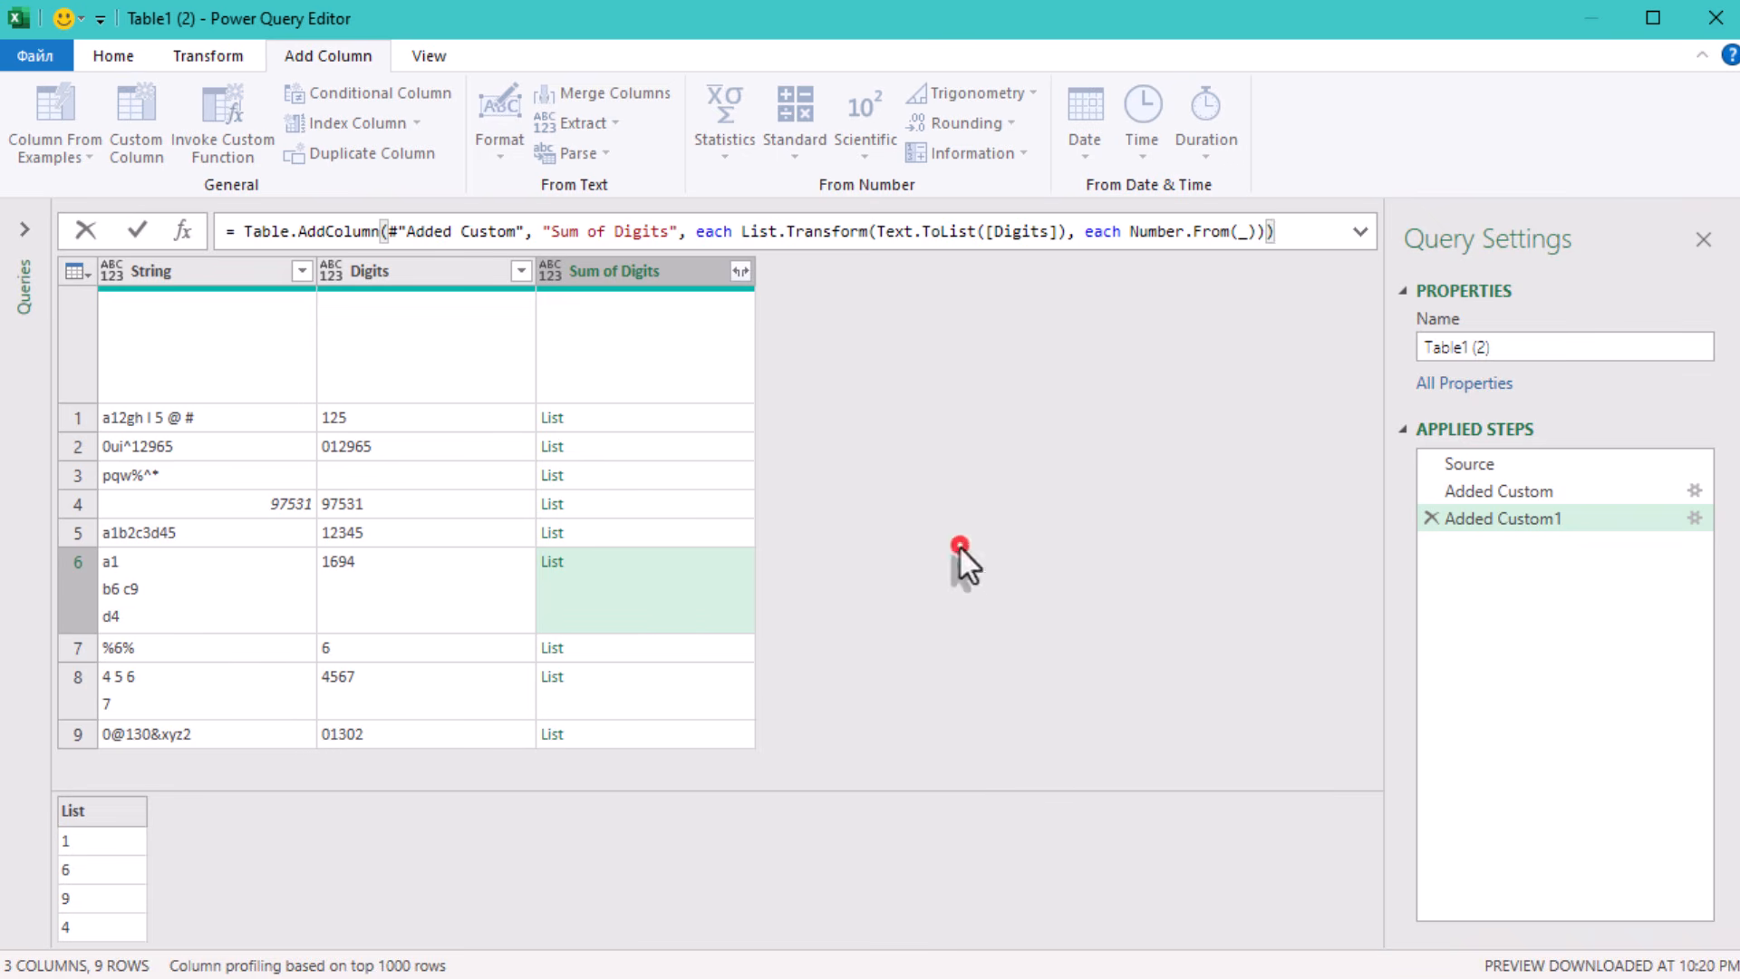
pyautogui.click(661, 444)
pyautogui.click(662, 419)
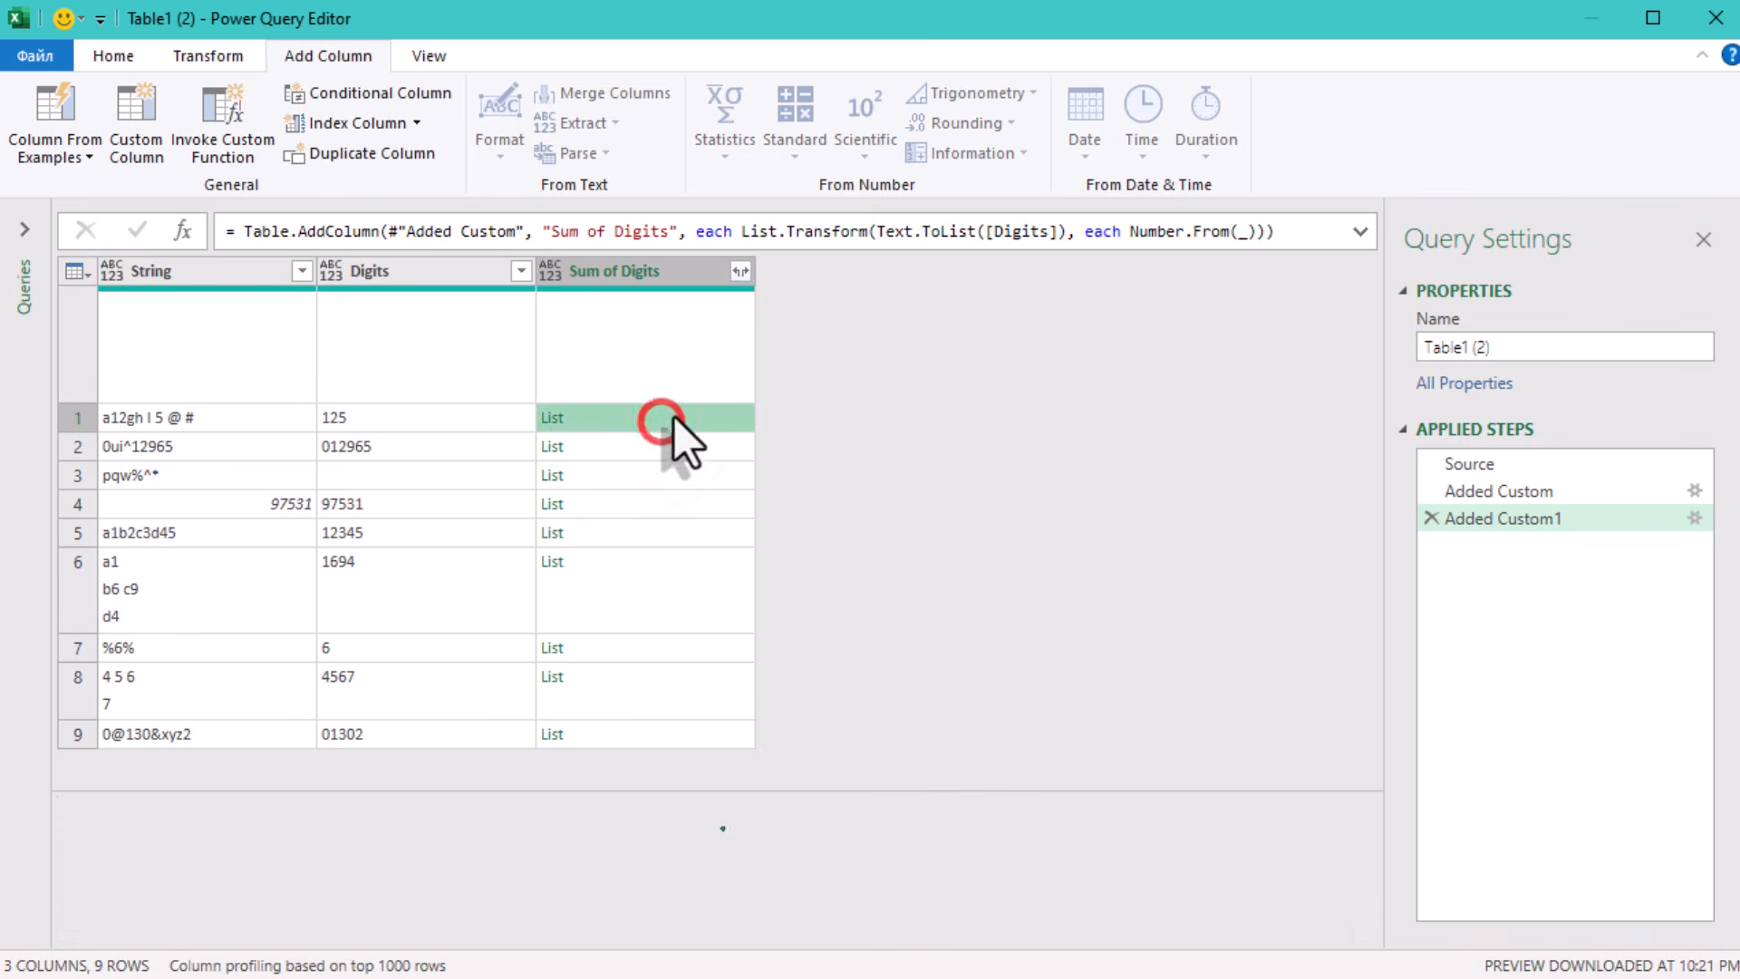
# - Expand the formula view, wrap the List.Transform expression in List.Sum() and apply the Sum of Digits formula
pyautogui.click(1360, 234)
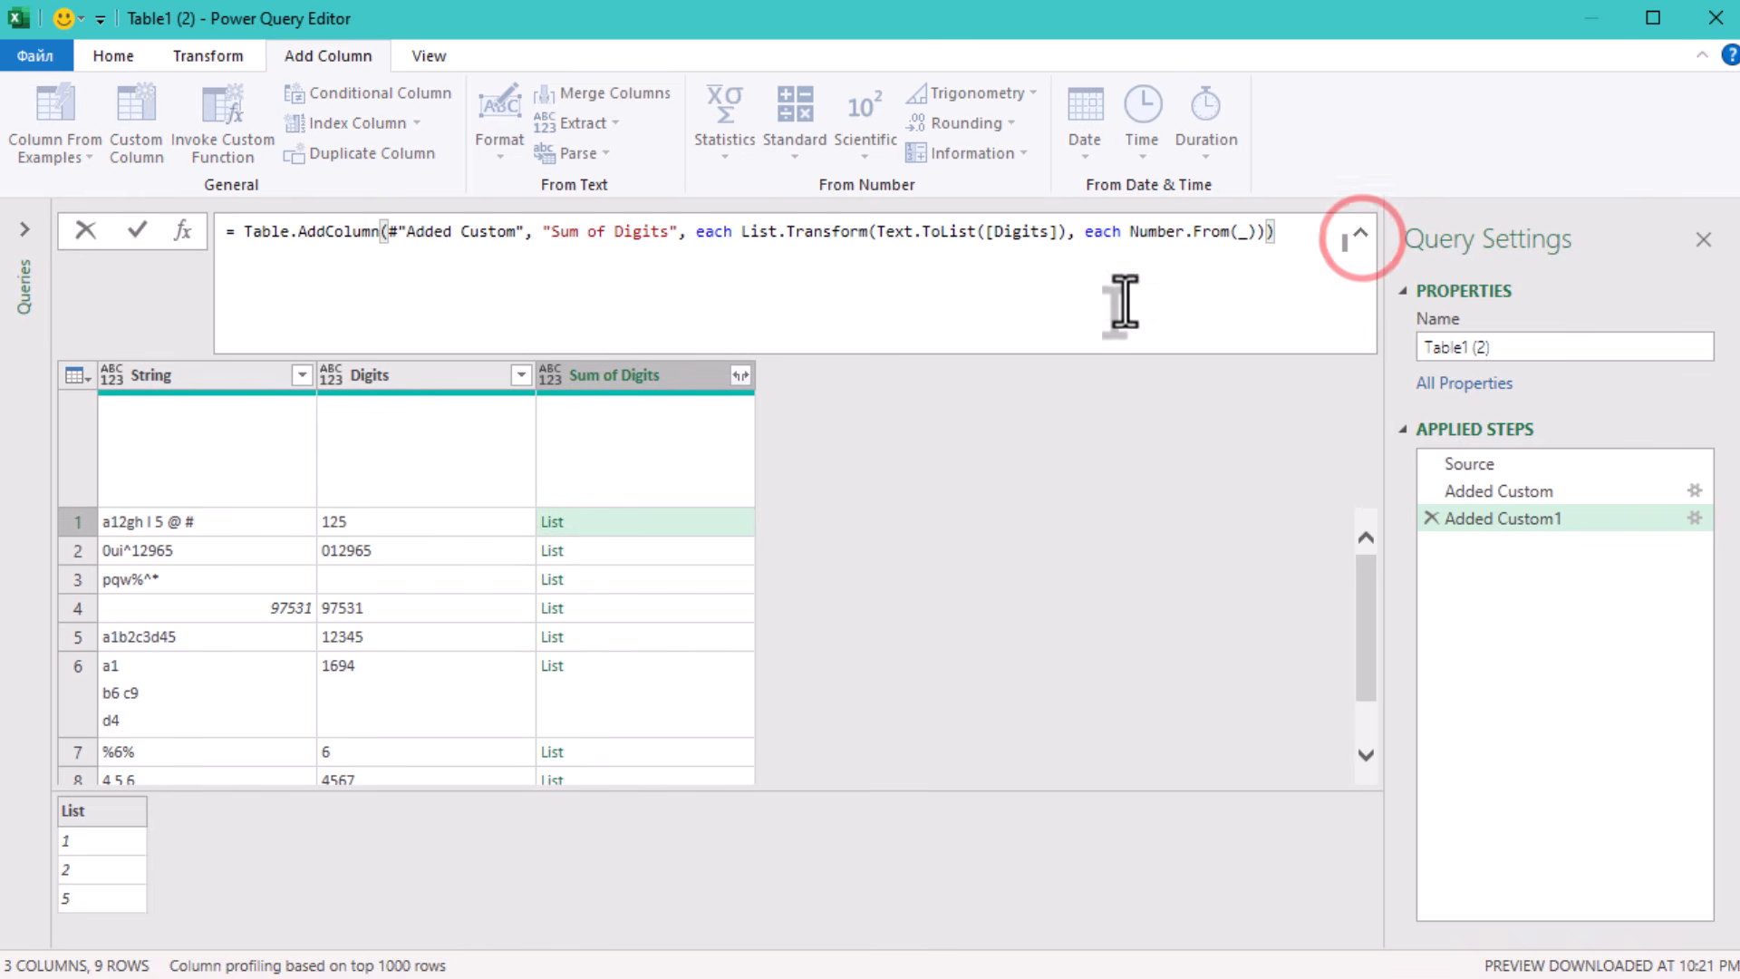
pyautogui.click(738, 232)
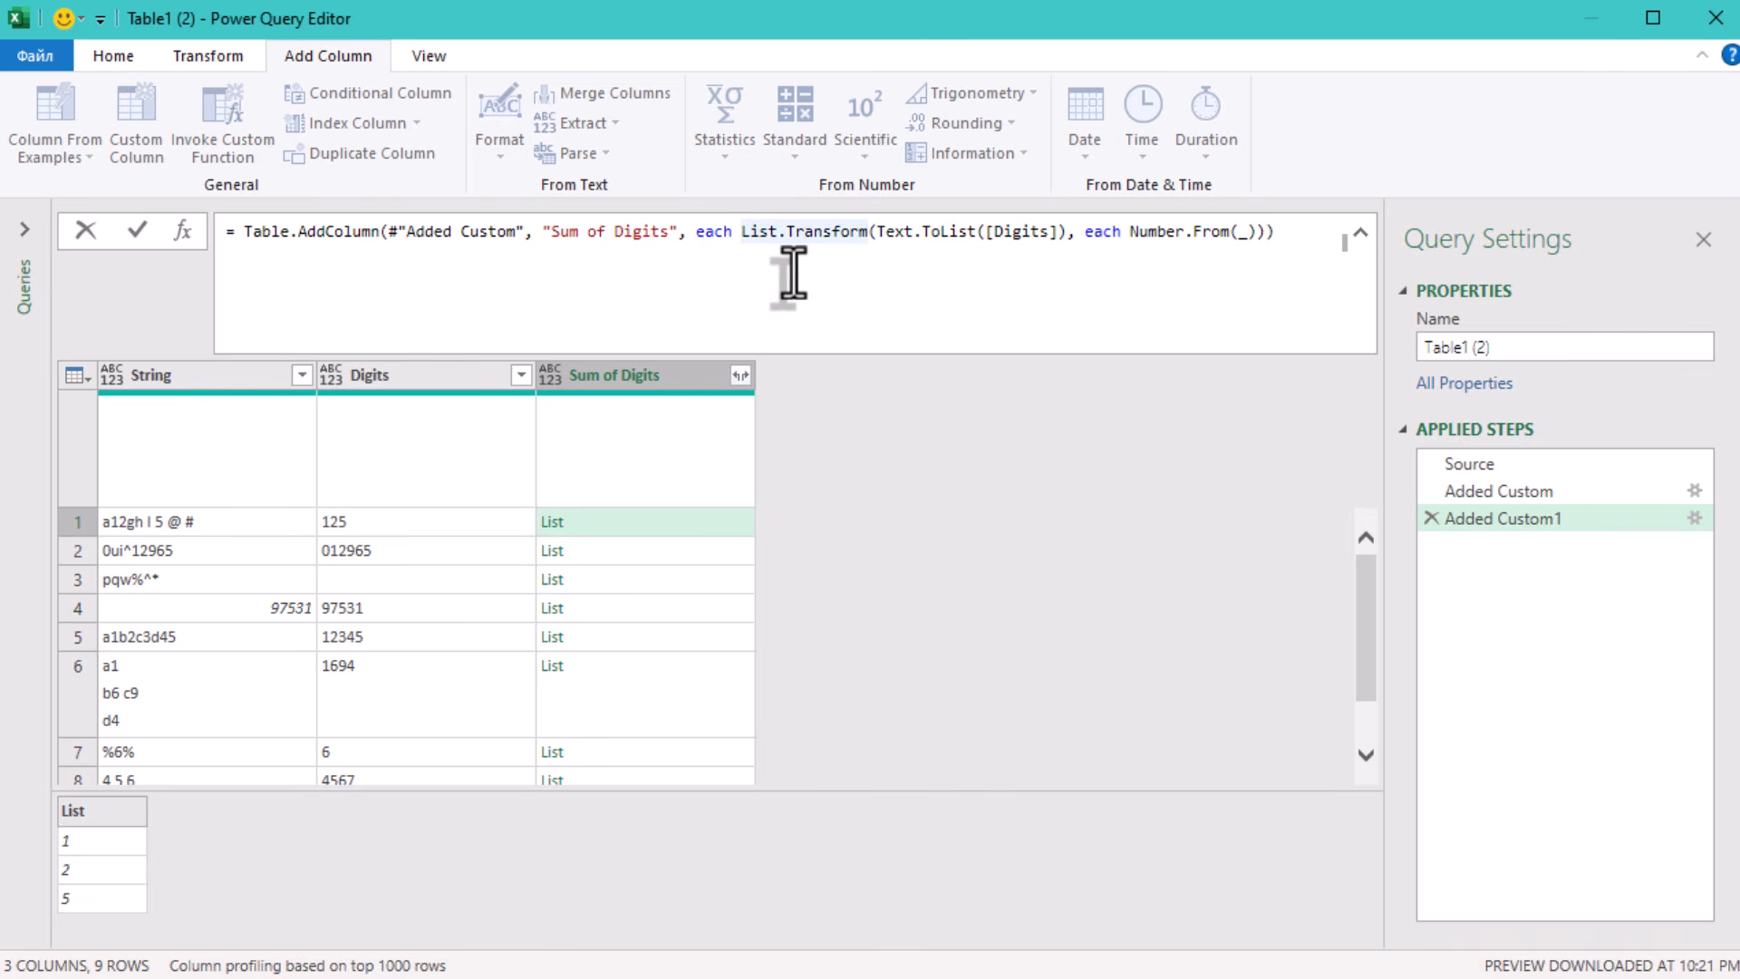
pyautogui.write('Lis')
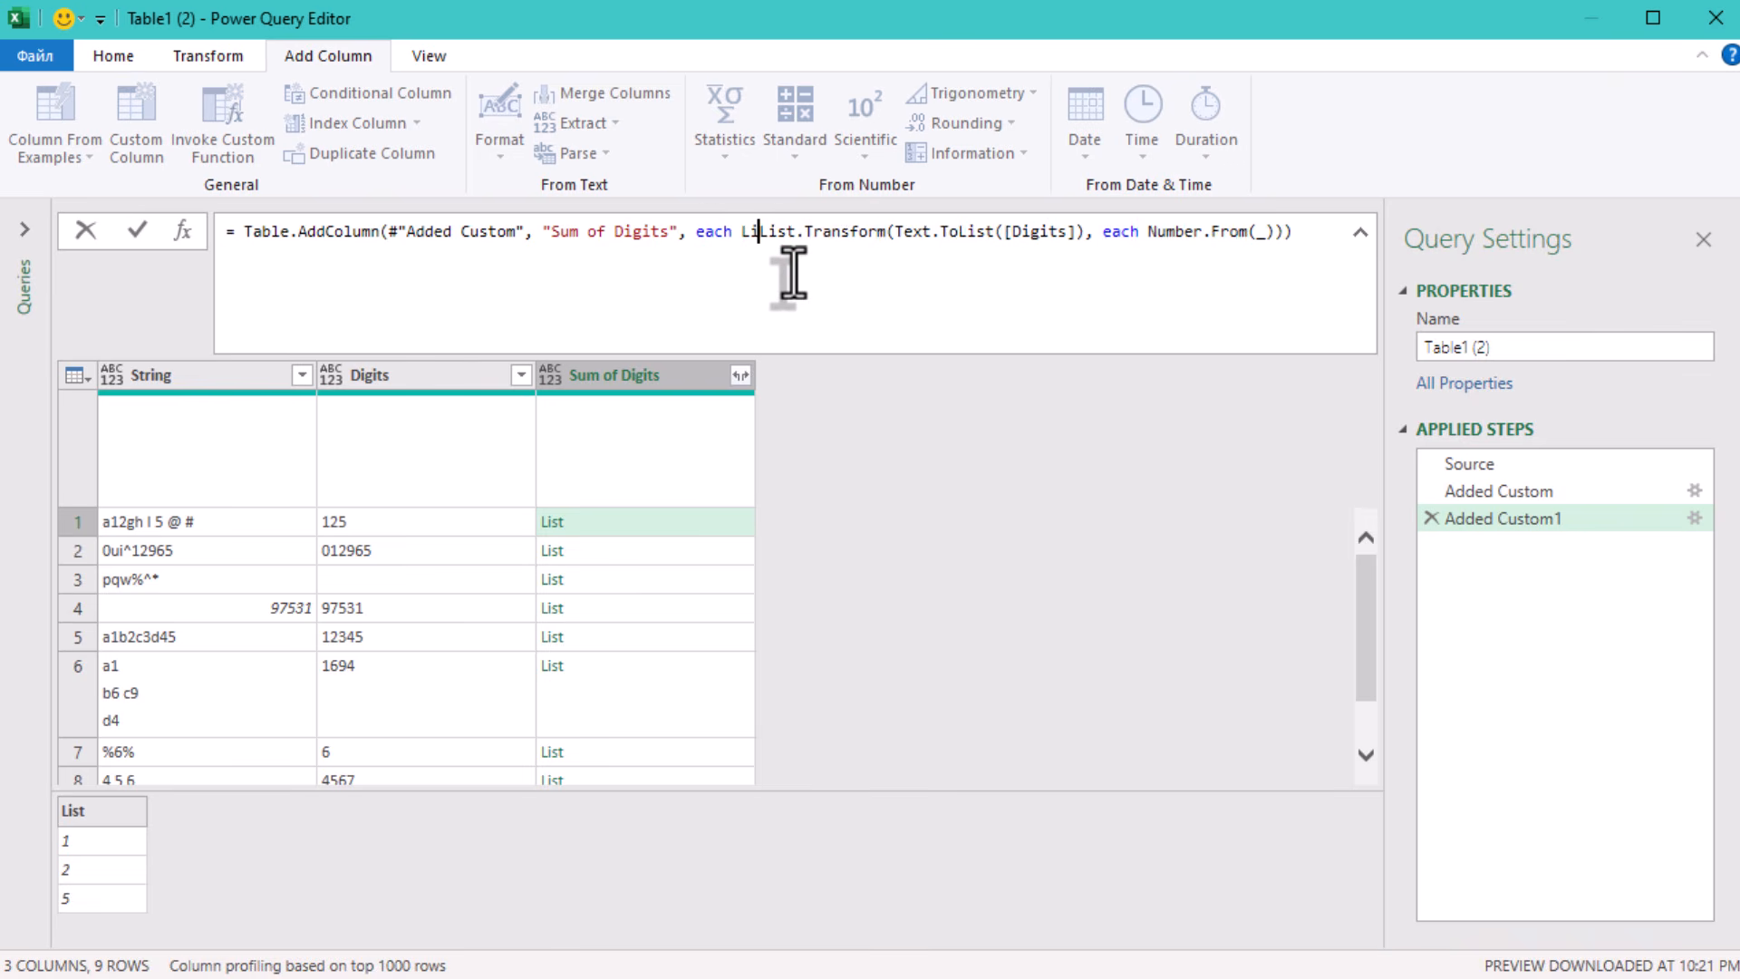
pyautogui.write('t.')
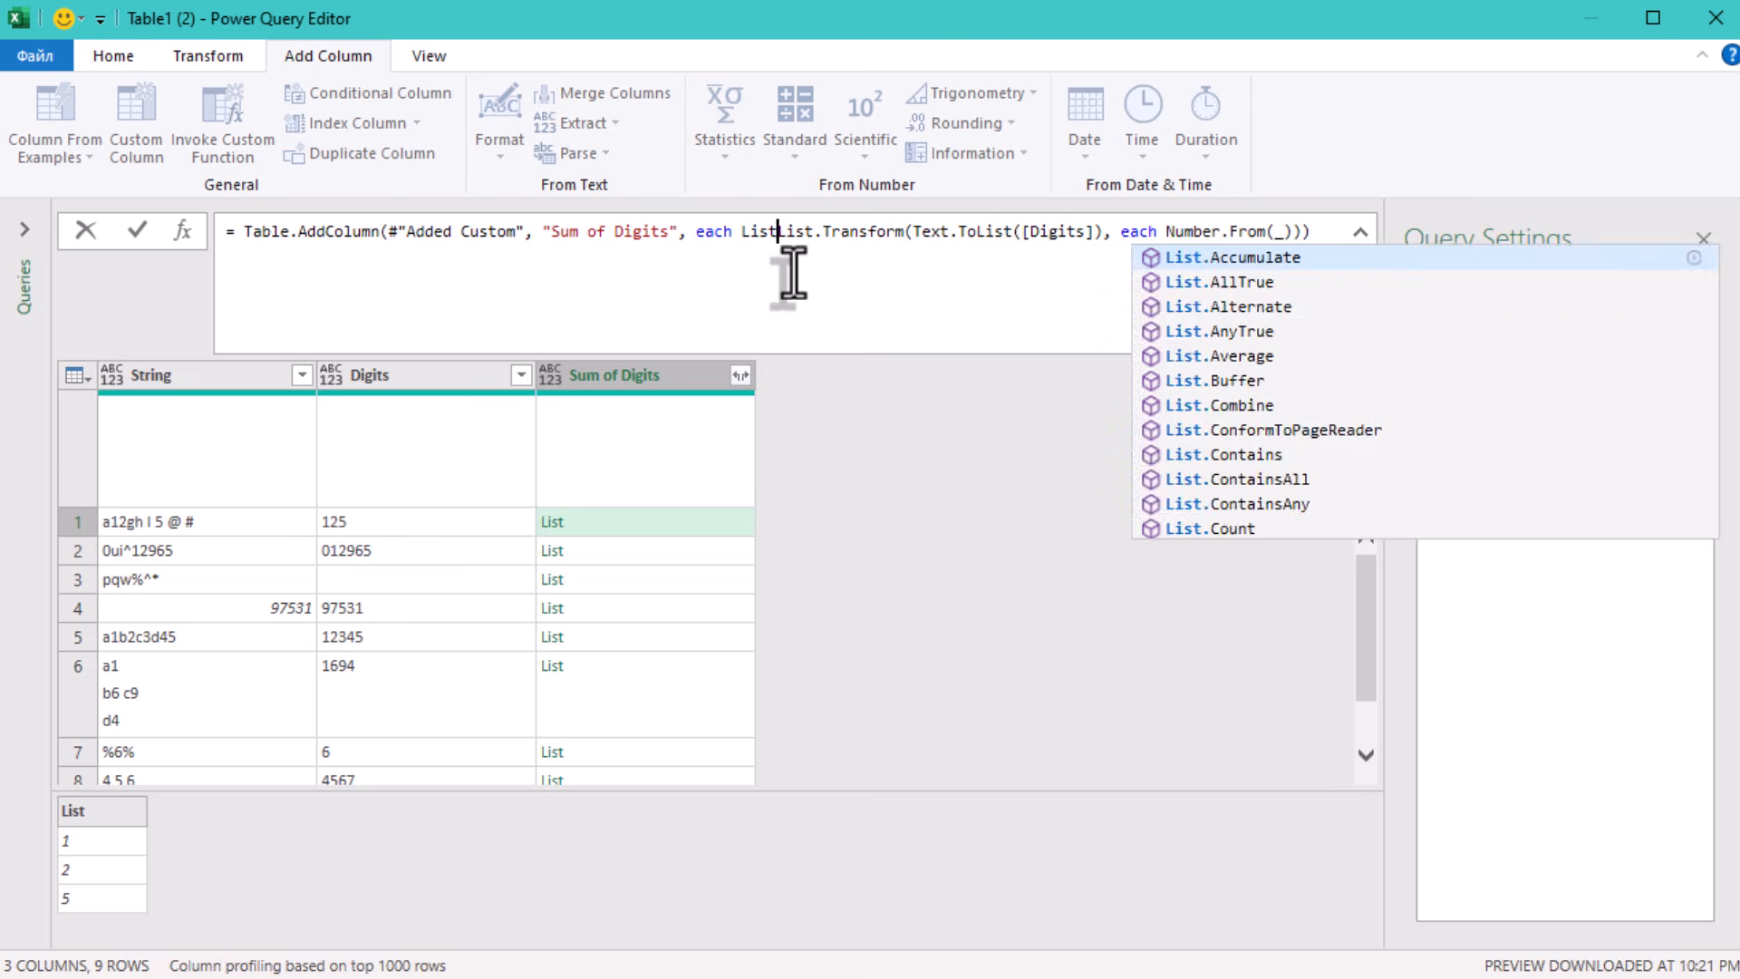
pyautogui.write('Sum')
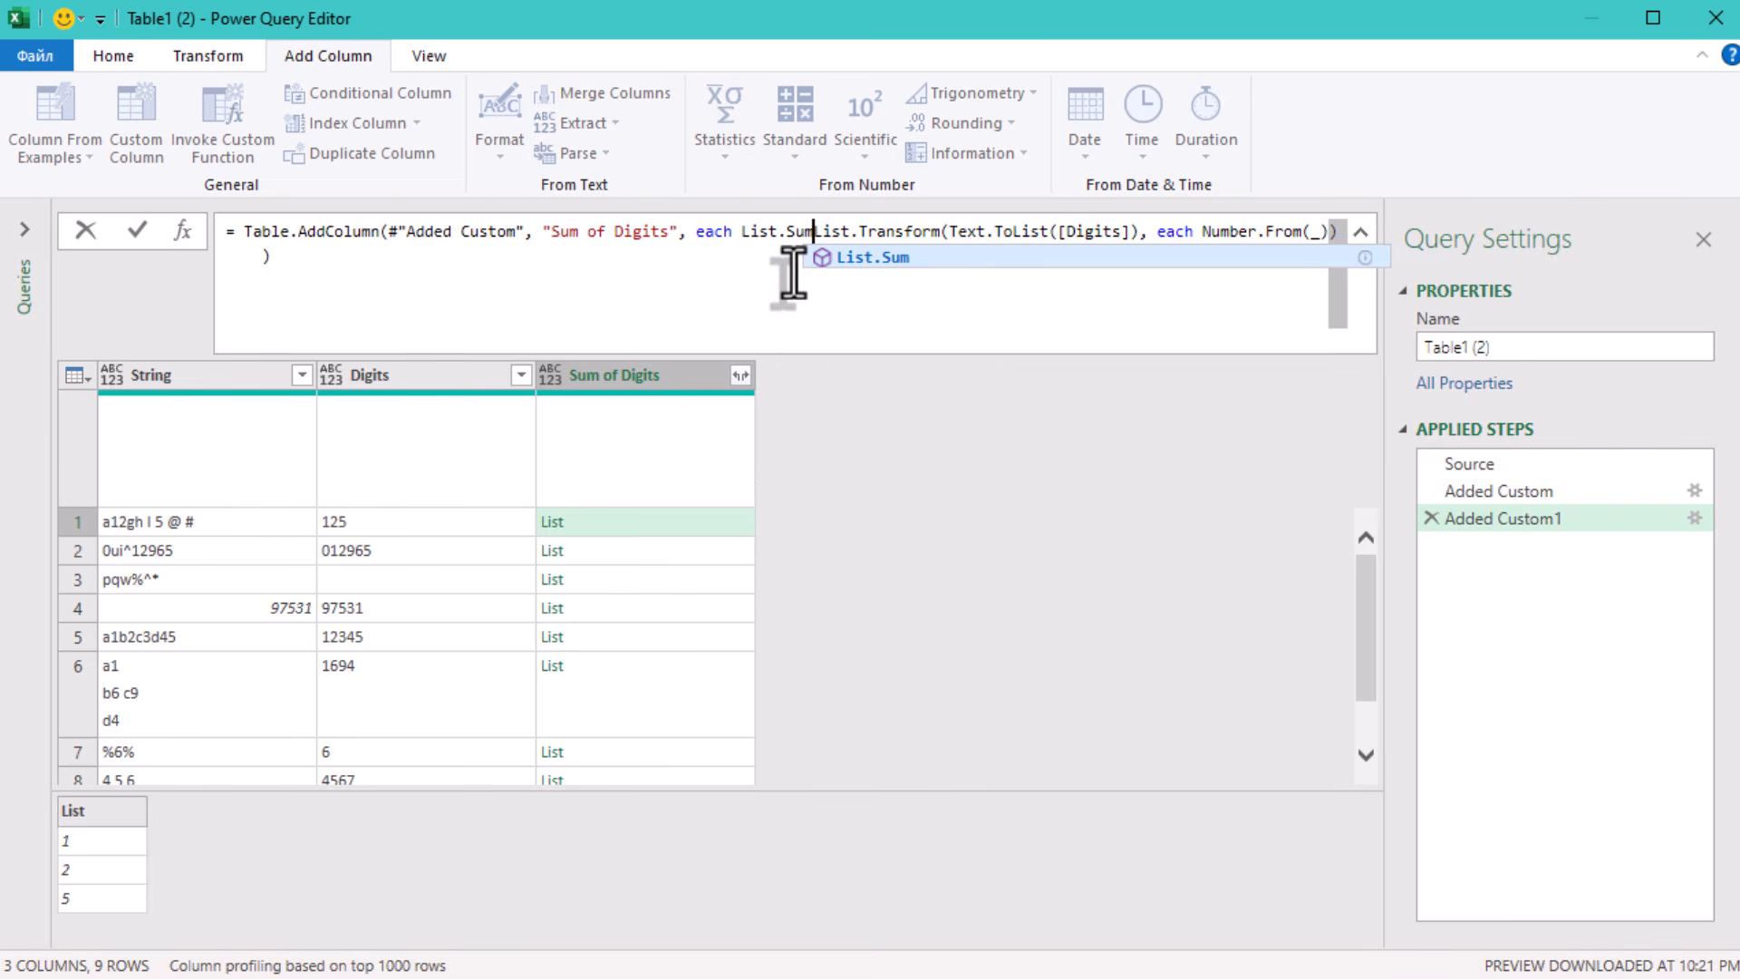
pyautogui.write('(')
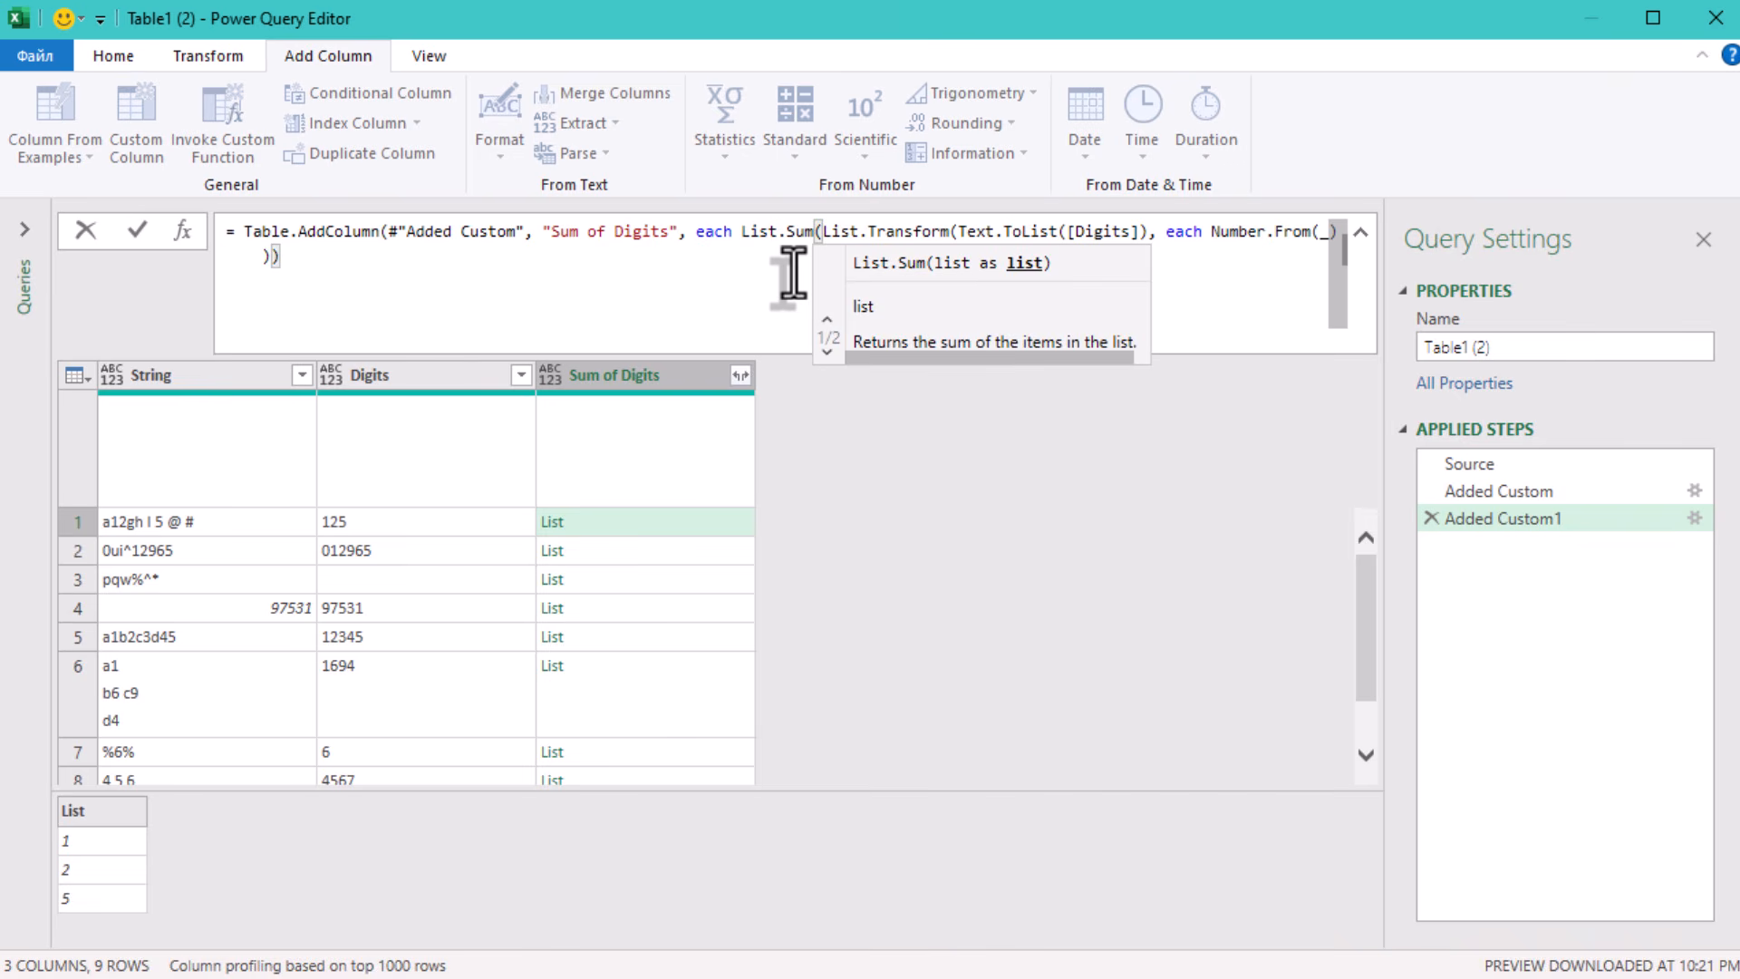
pyautogui.hotkey('ctrl', 'End')
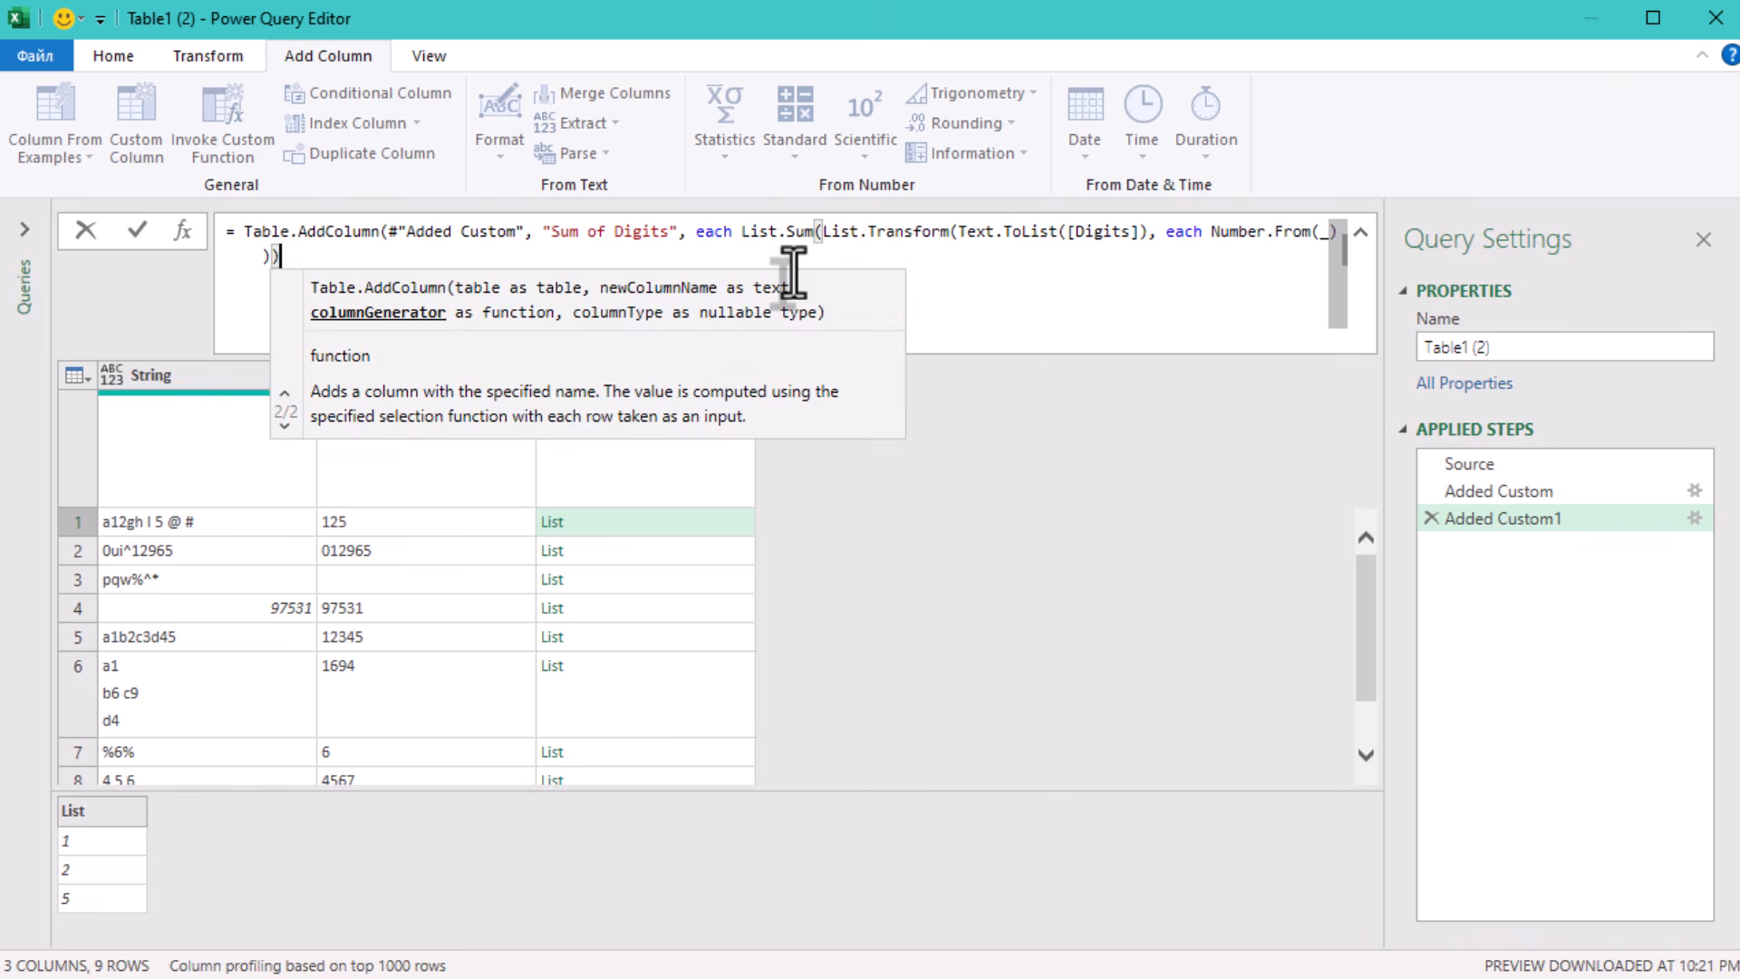
pyautogui.write(')')
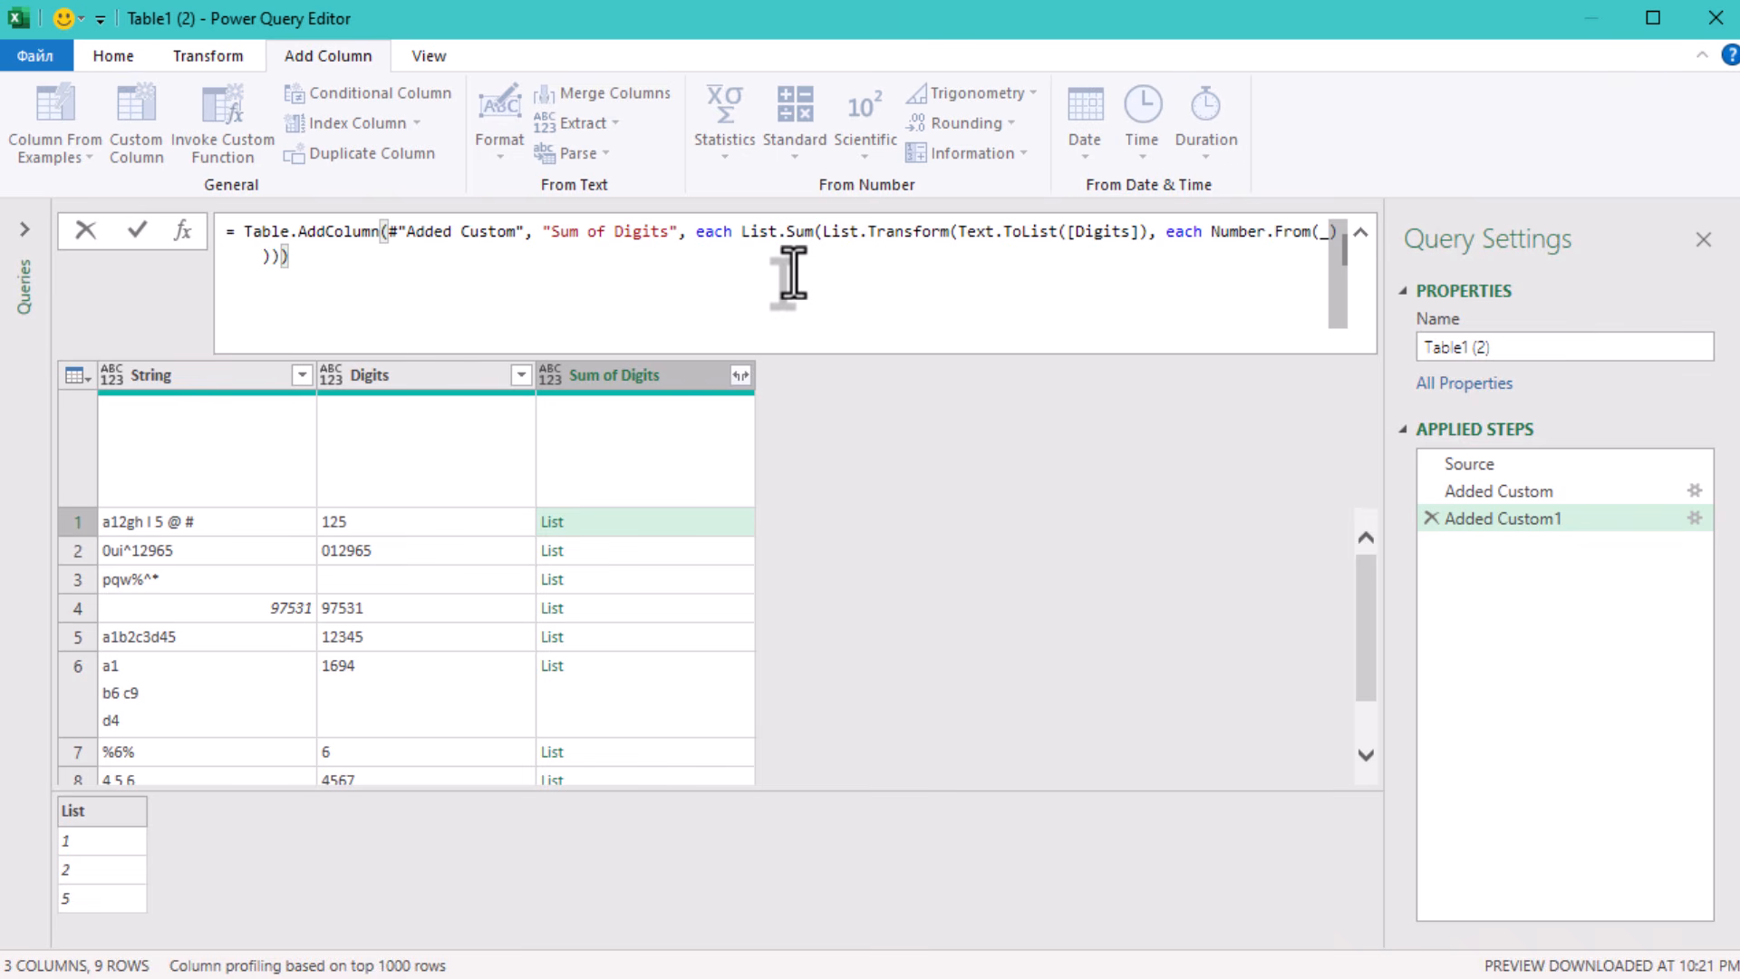
pyautogui.click(1151, 544)
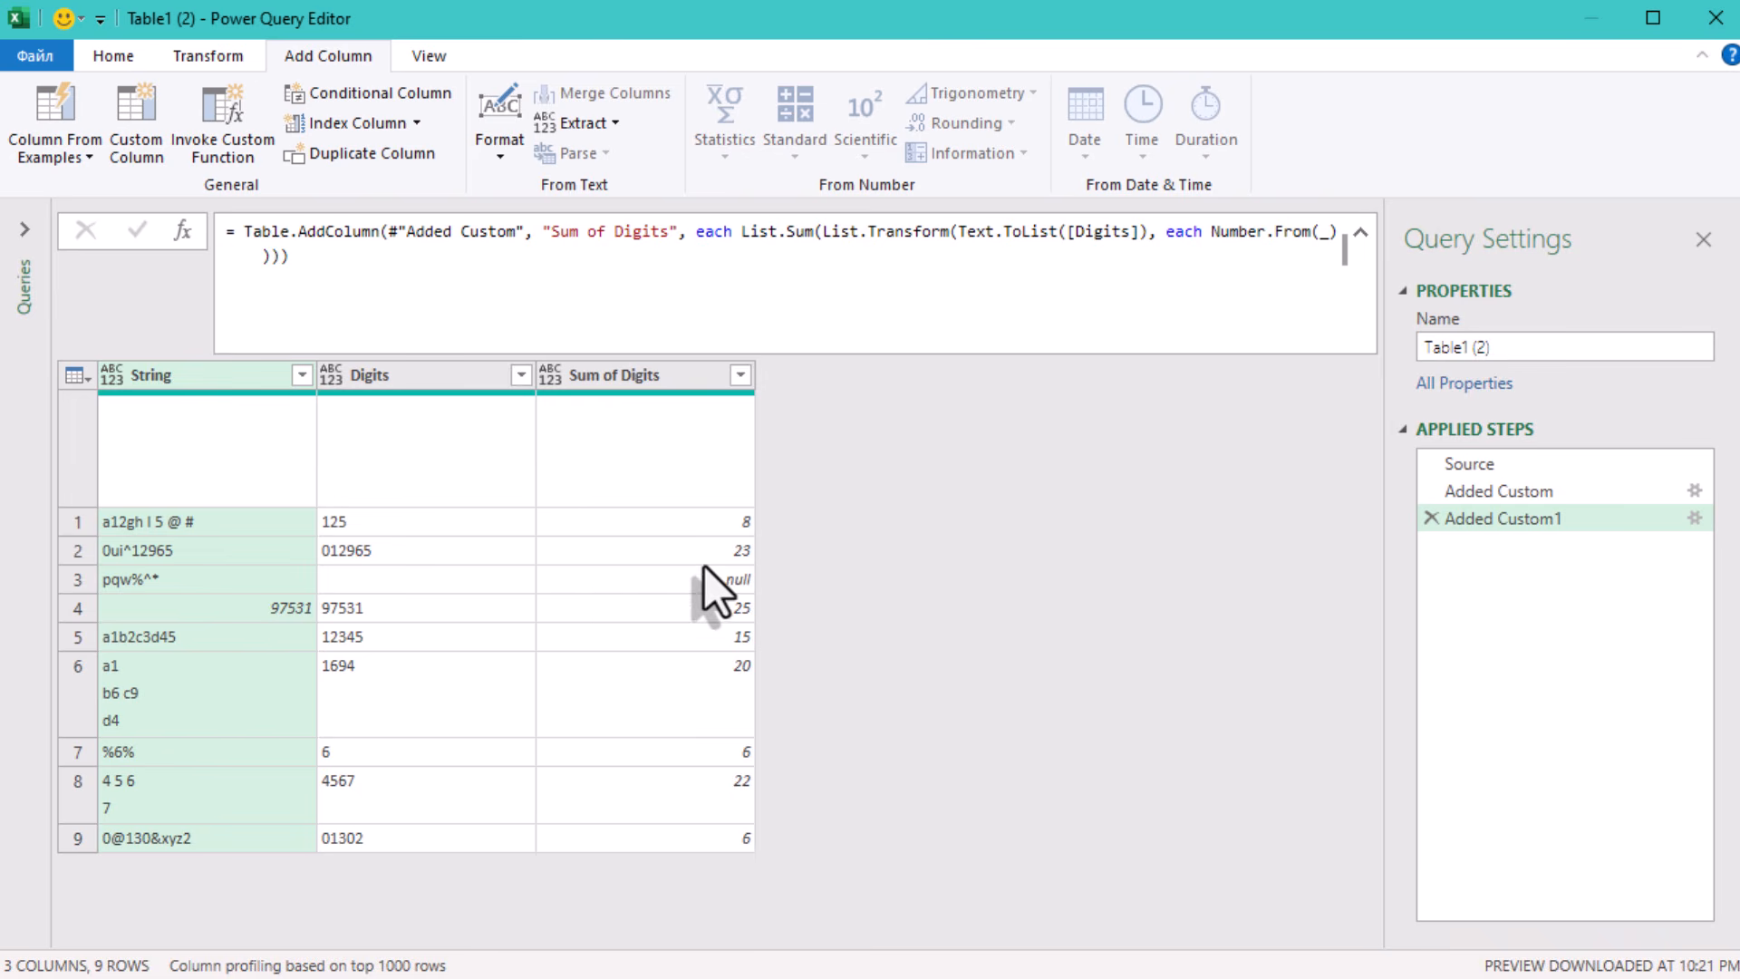
# - Check the Sum of Digits values row by row against the extracted digits, including the row without digits
pyautogui.click(732, 533)
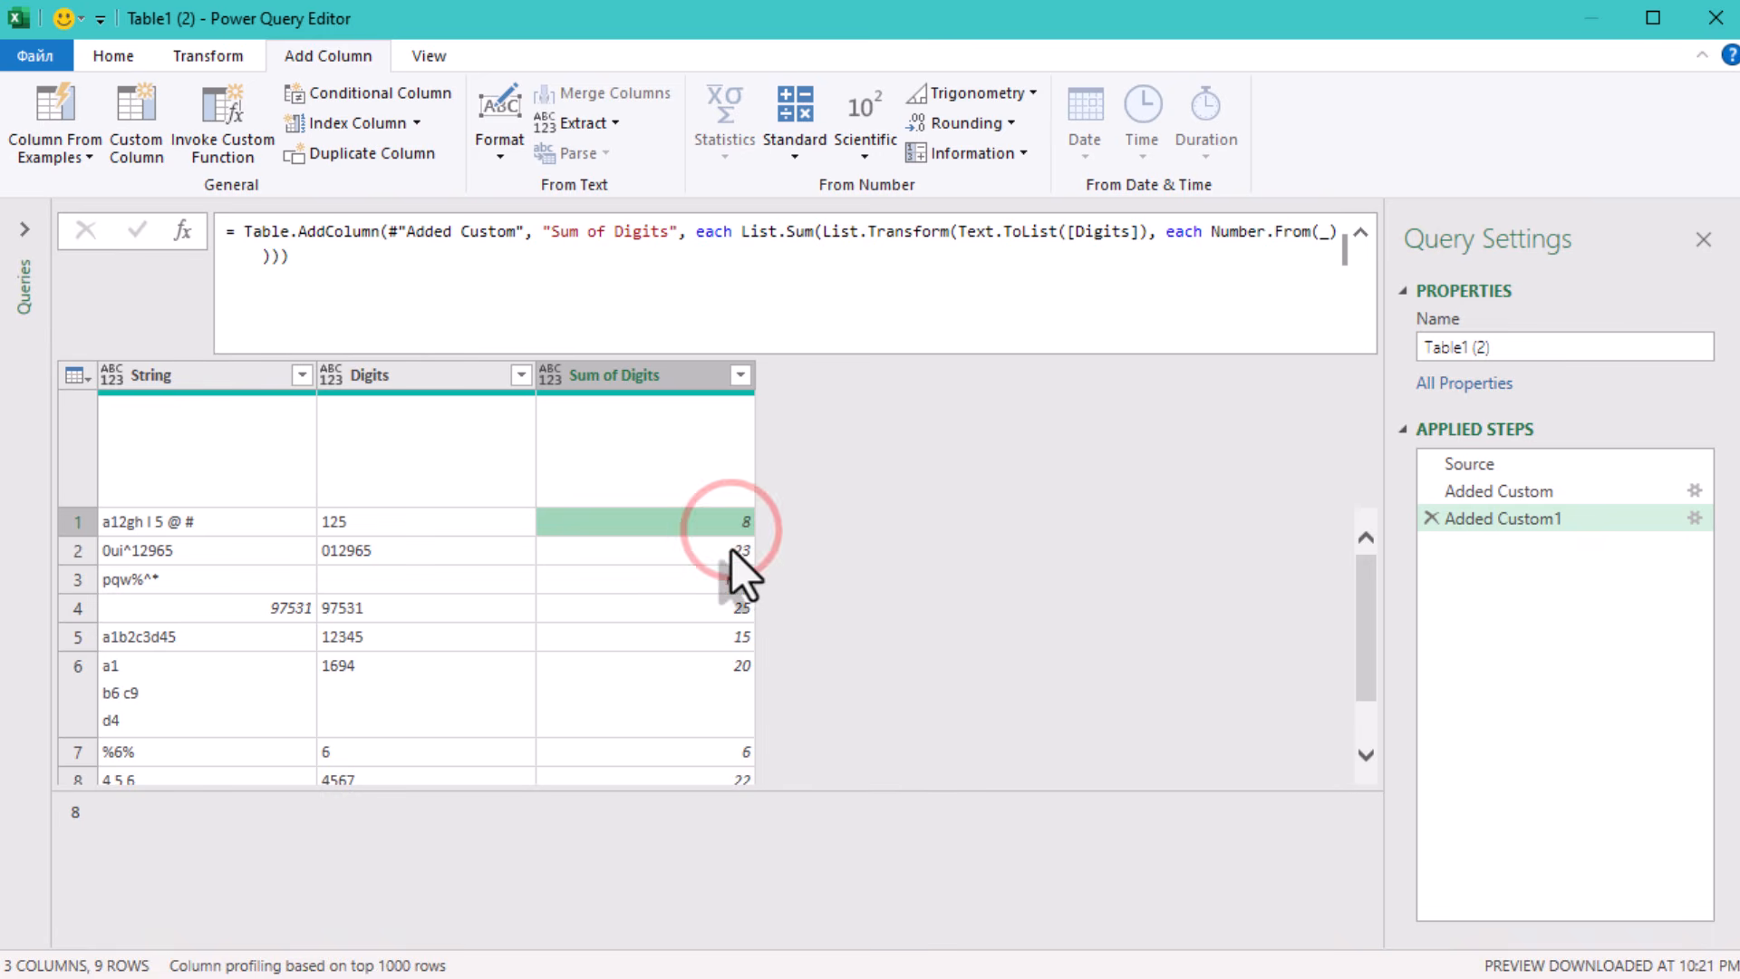
pyautogui.click(731, 549)
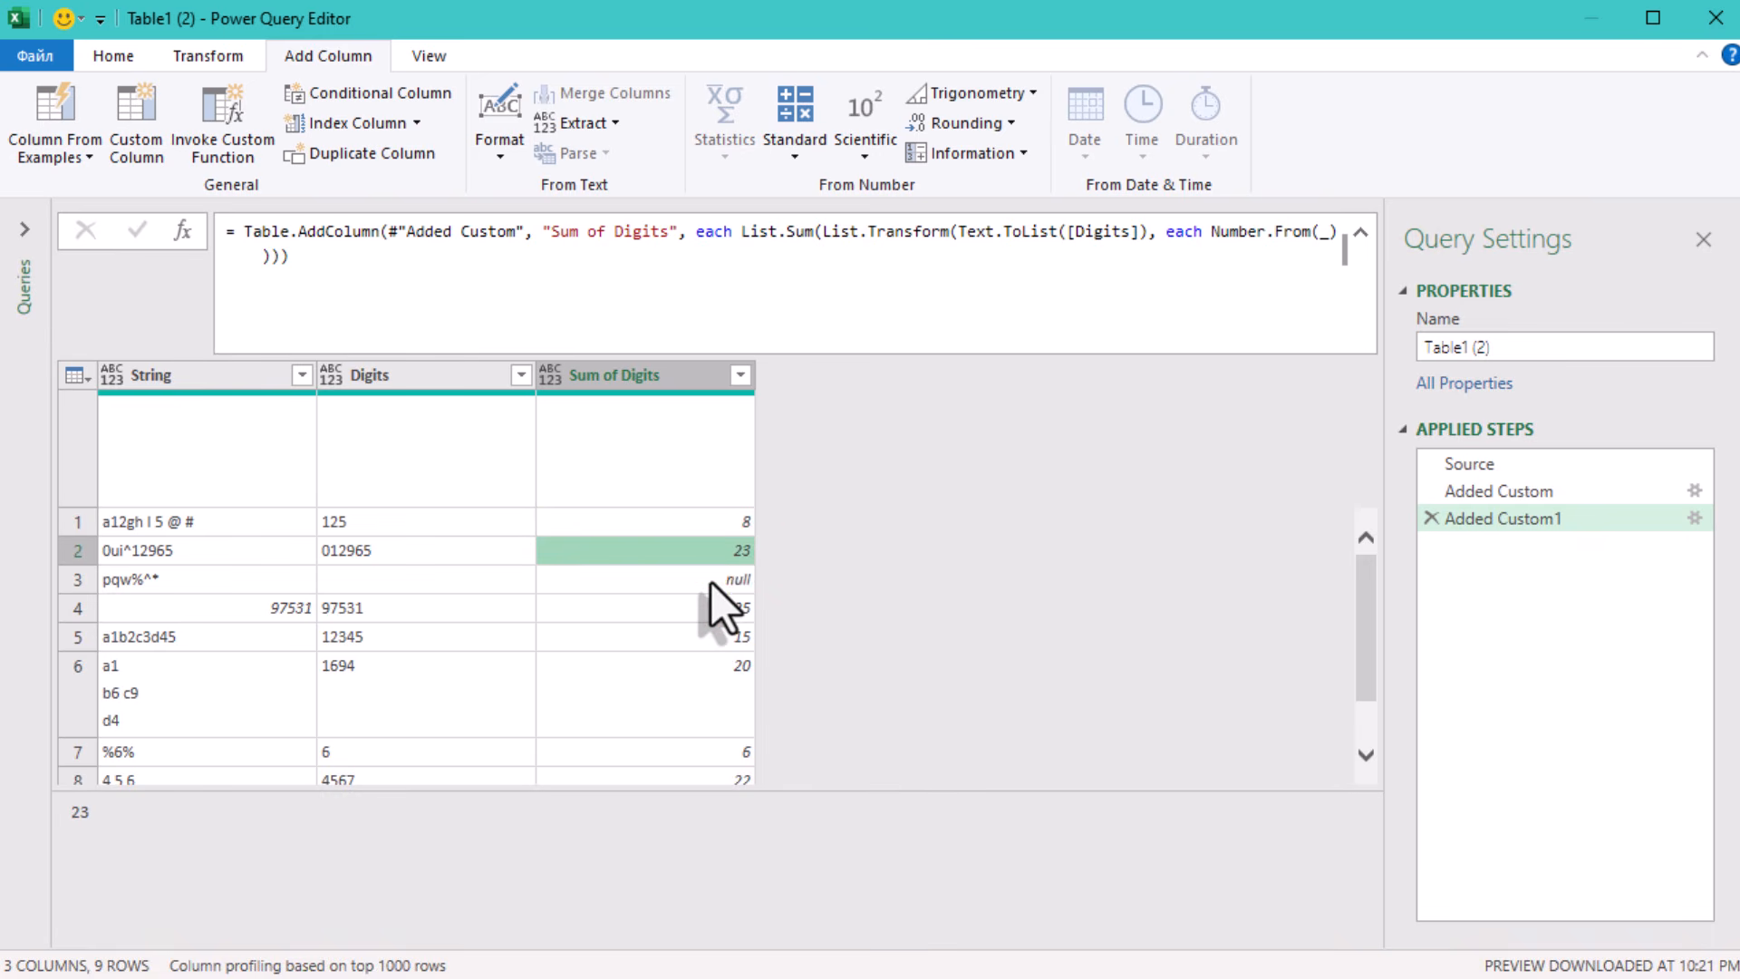
pyautogui.click(711, 582)
pyautogui.click(709, 606)
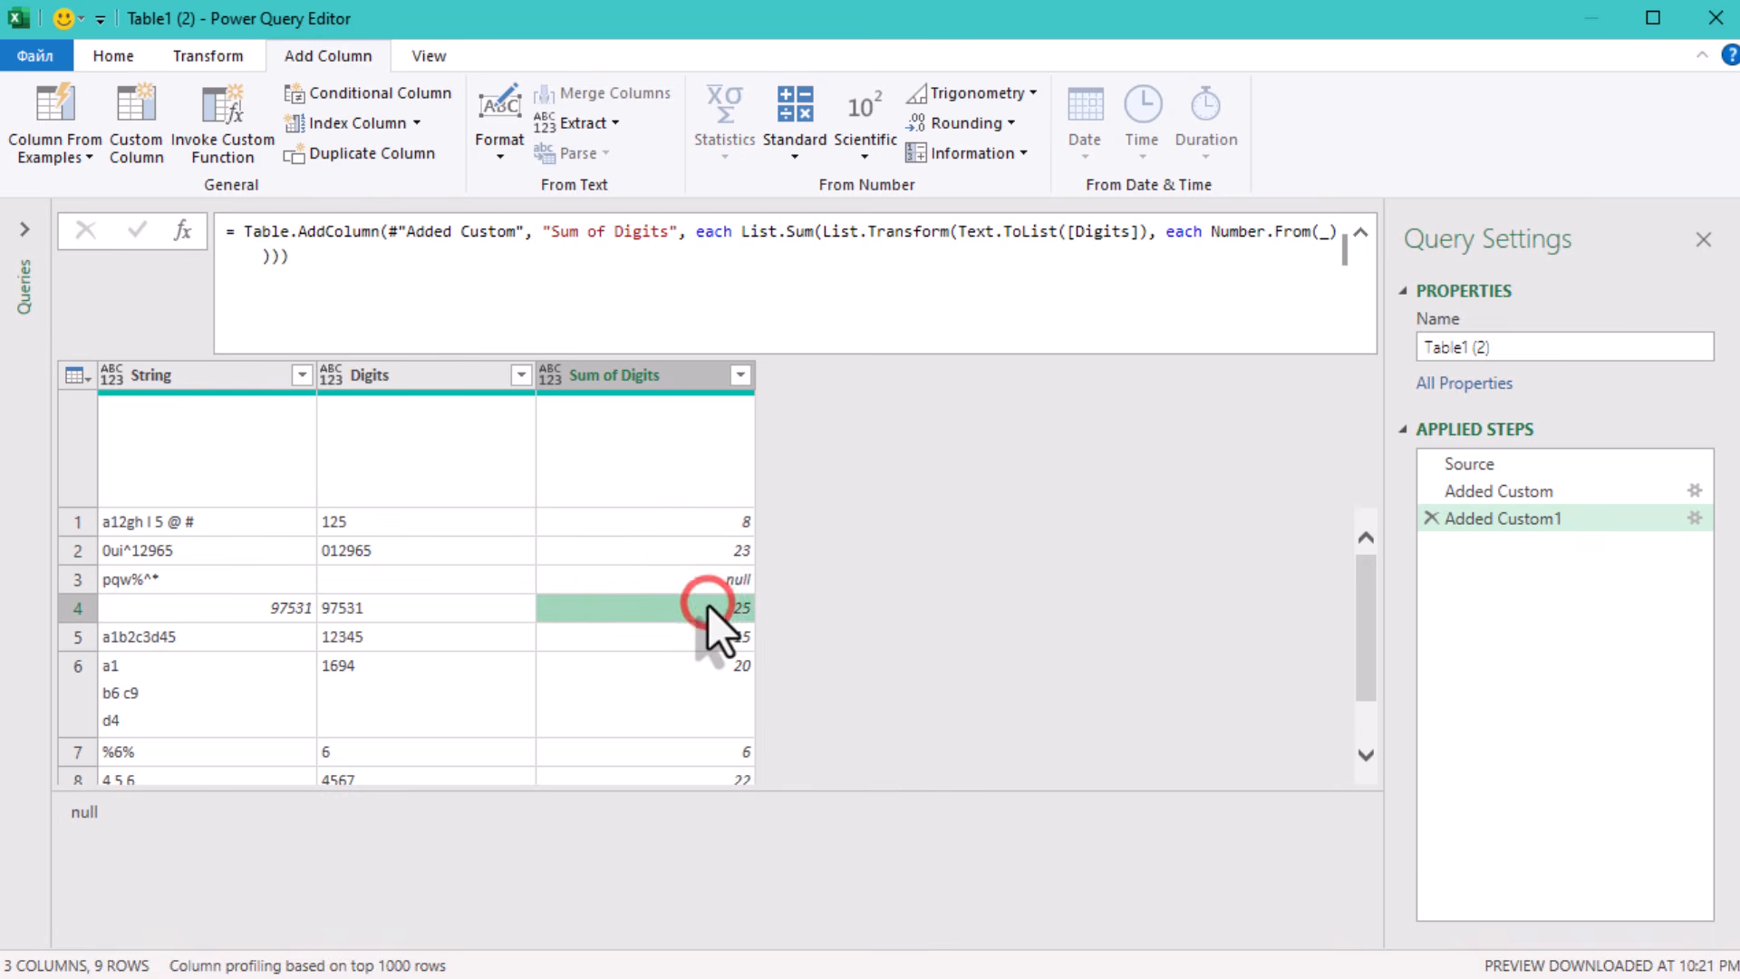
pyautogui.click(705, 643)
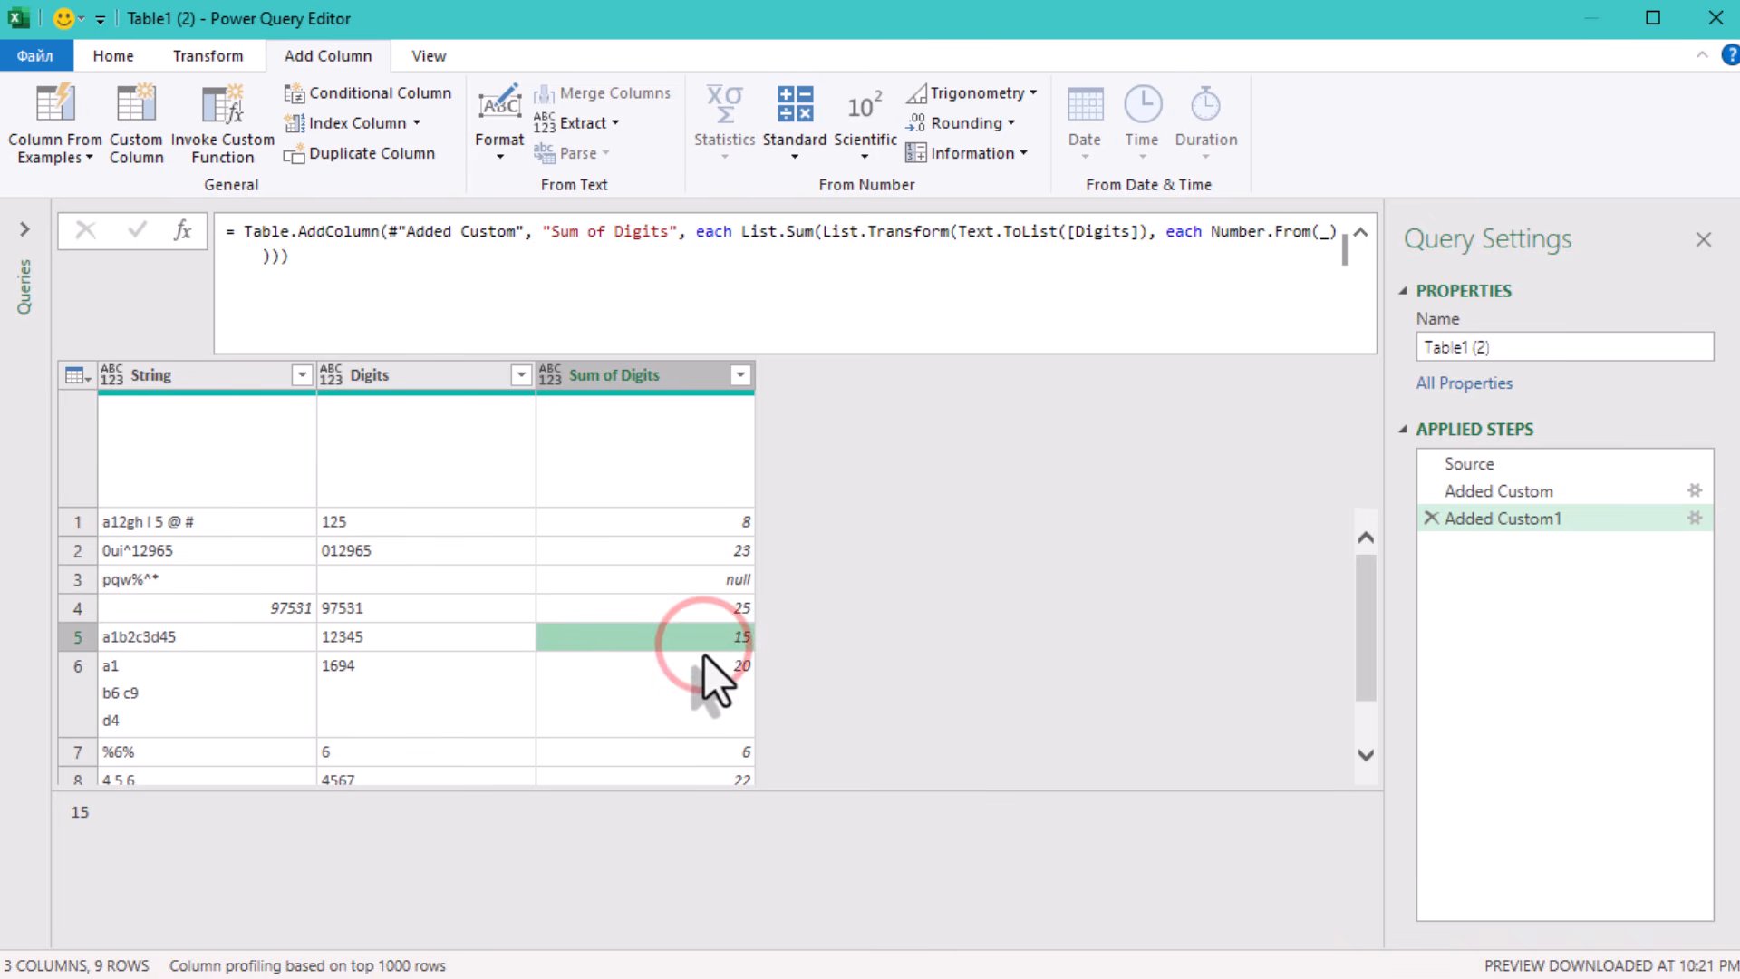
pyautogui.click(714, 698)
pyautogui.scroll(-1, 880, 664)
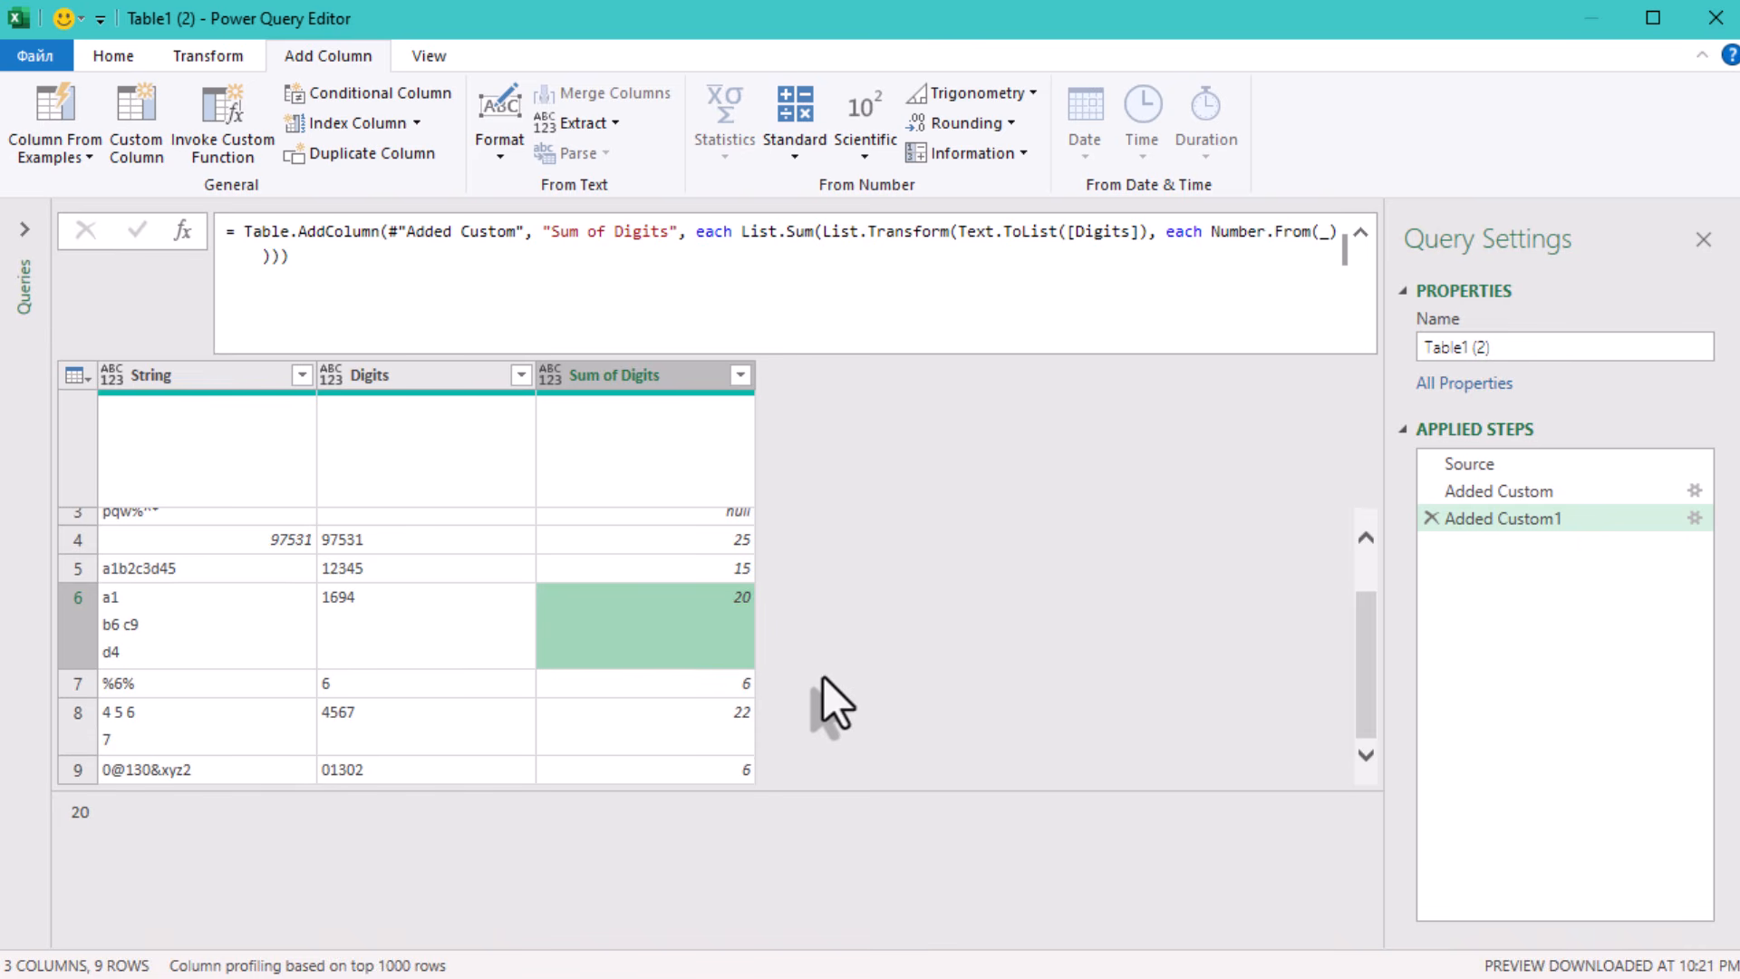
pyautogui.click(650, 704)
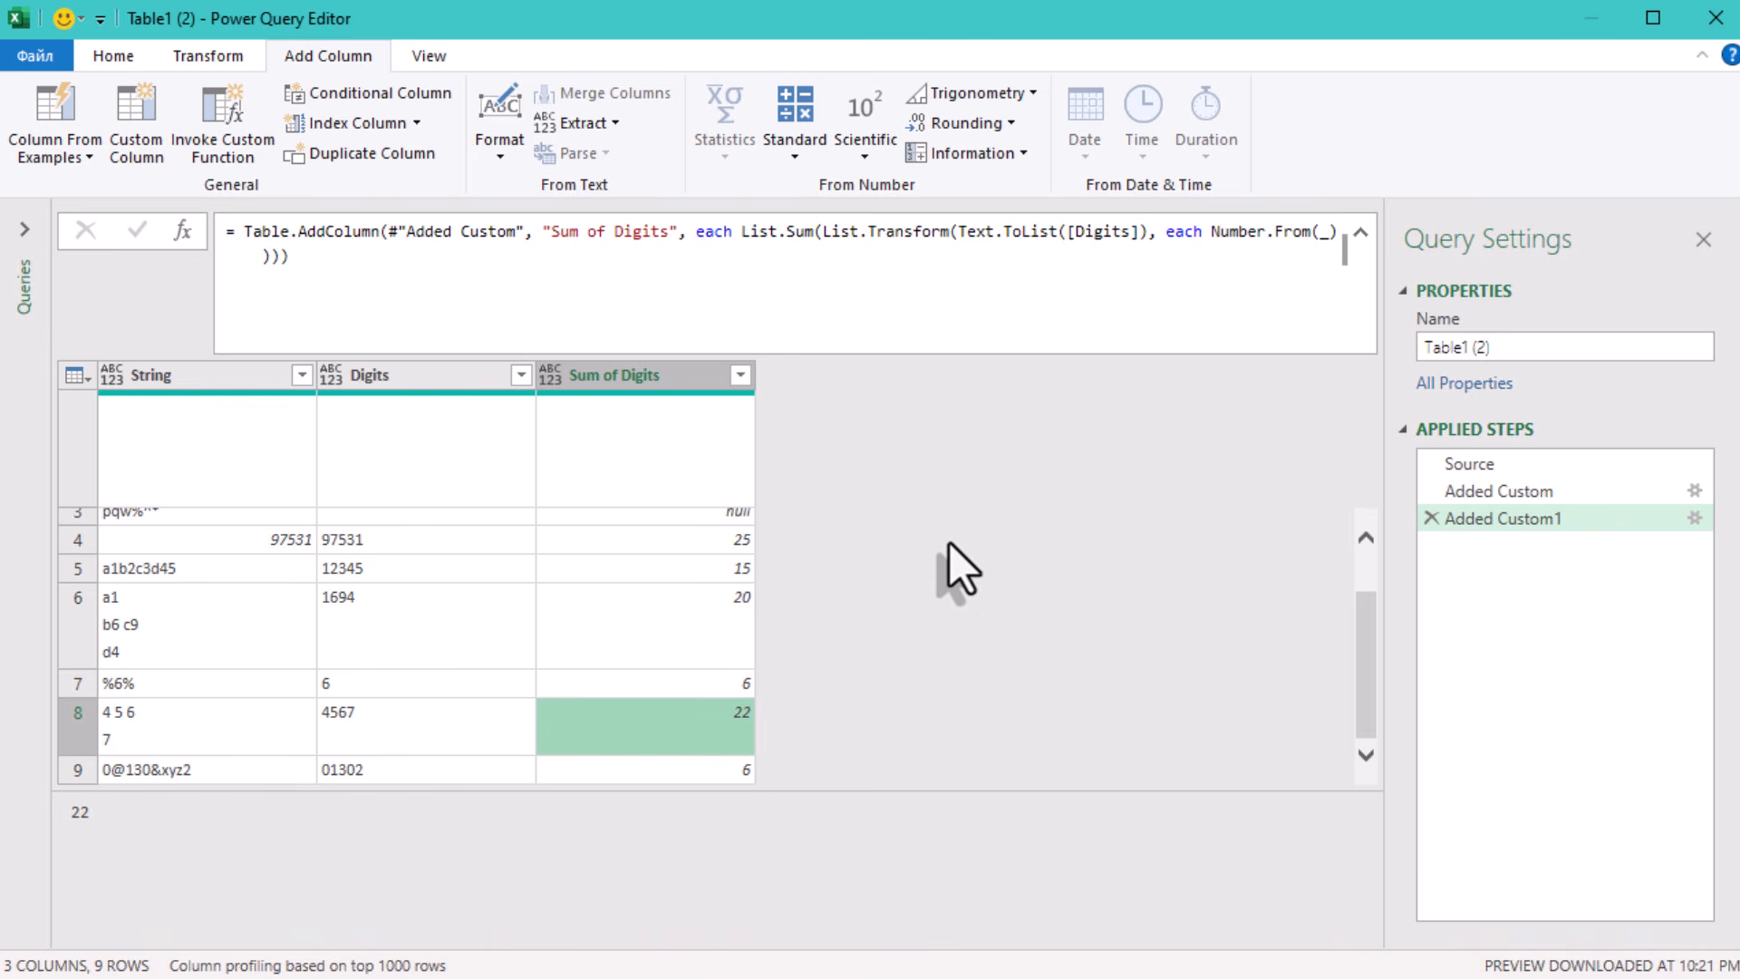
pyautogui.click(899, 530)
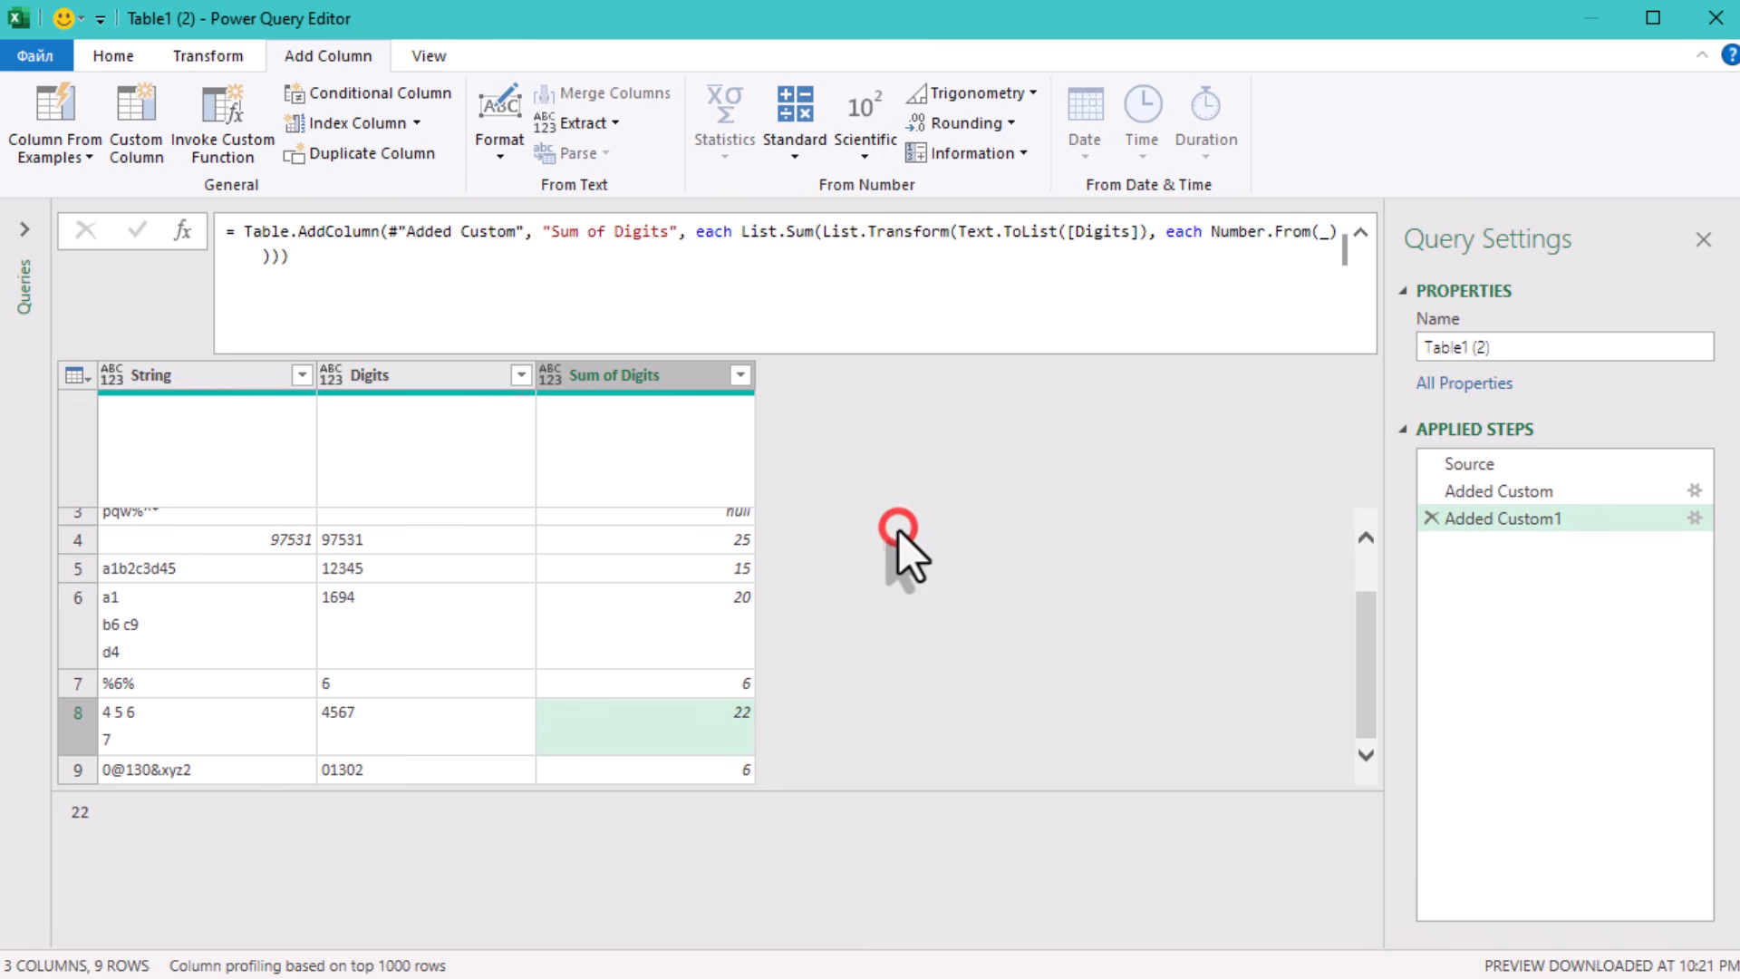
pyautogui.click(594, 422)
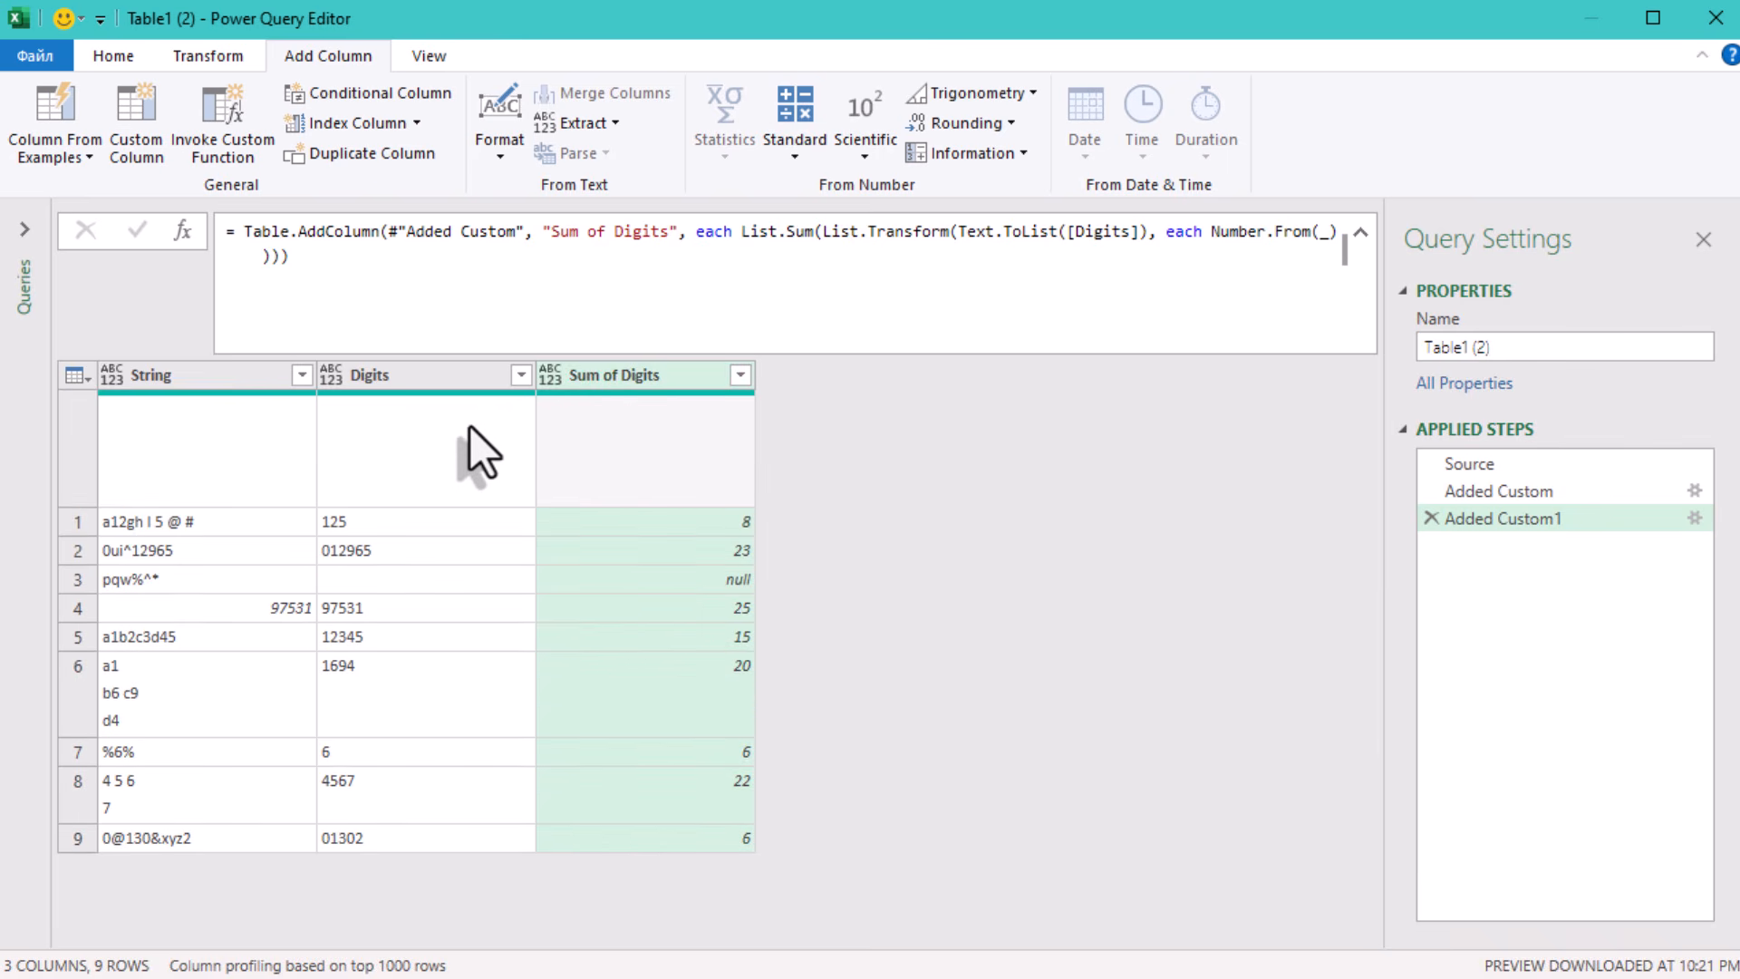